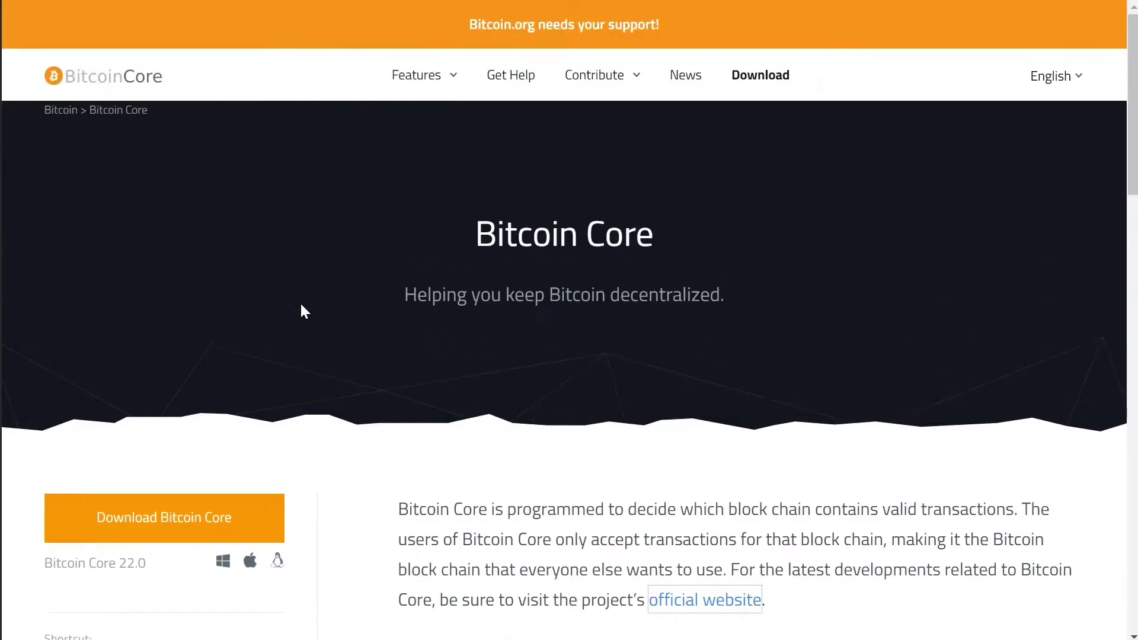
Look through the Bitcoin Core overview page and the upgrade and compatibility sections of the Bitcoin Core 25.0 release notes
scroll(300, 301, down, 3)
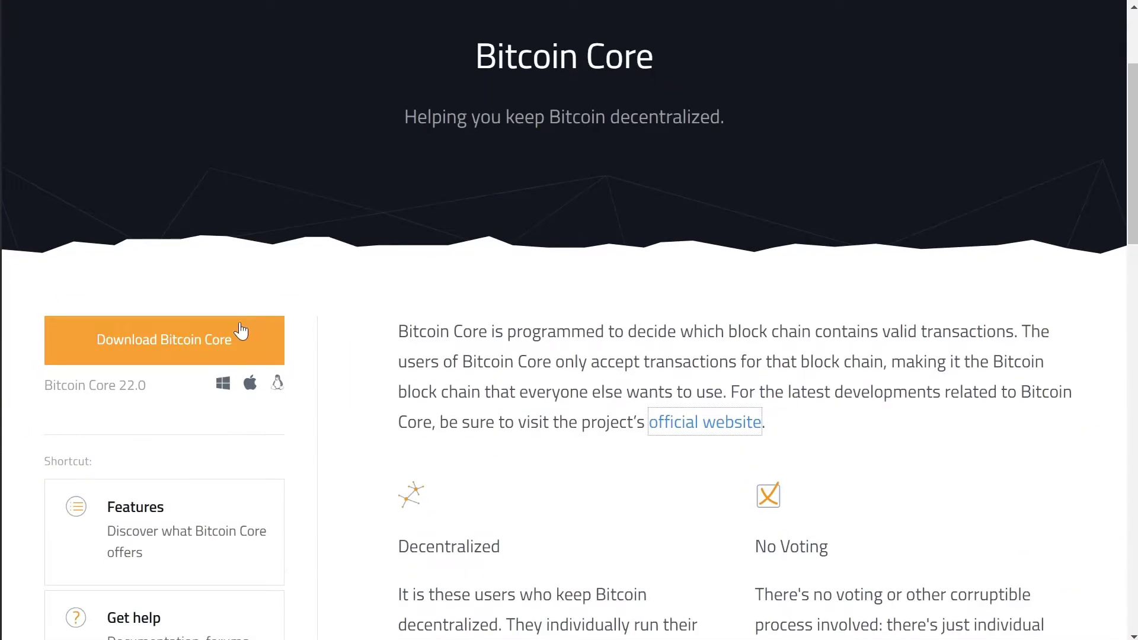
scroll(225, 314, down, 2)
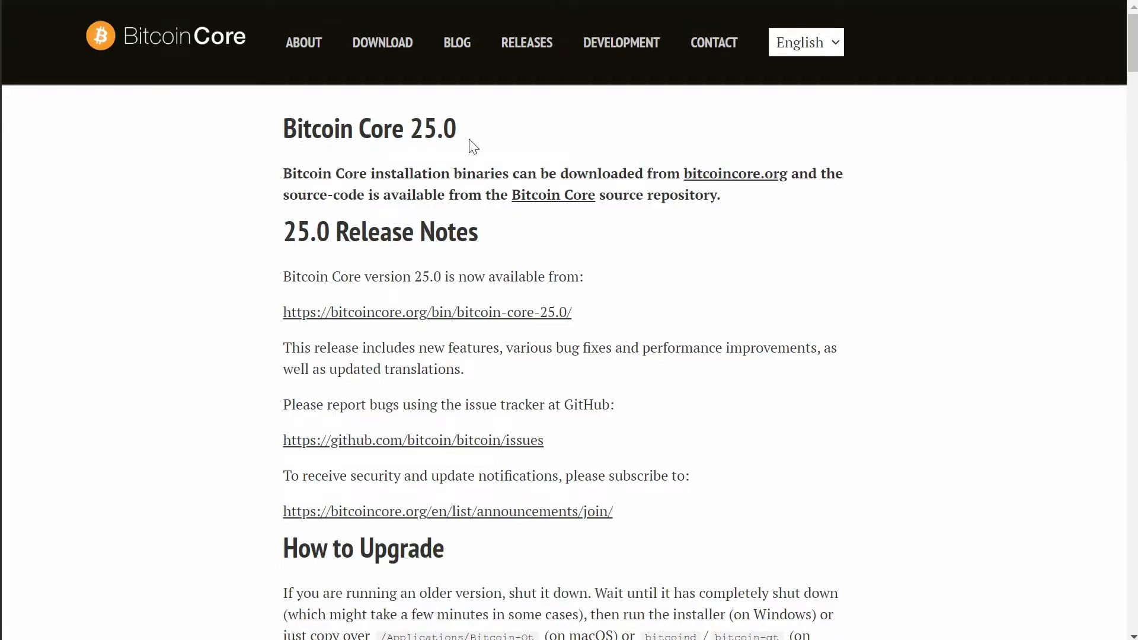
scroll(473, 145, down, 6)
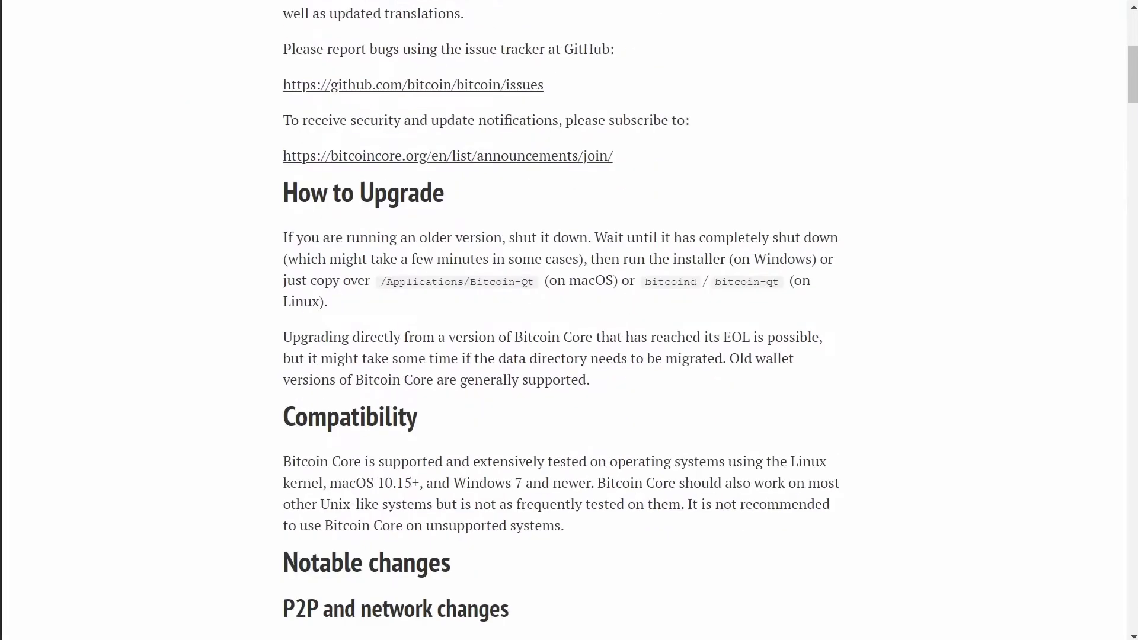
scroll(452, 208, down, 9)
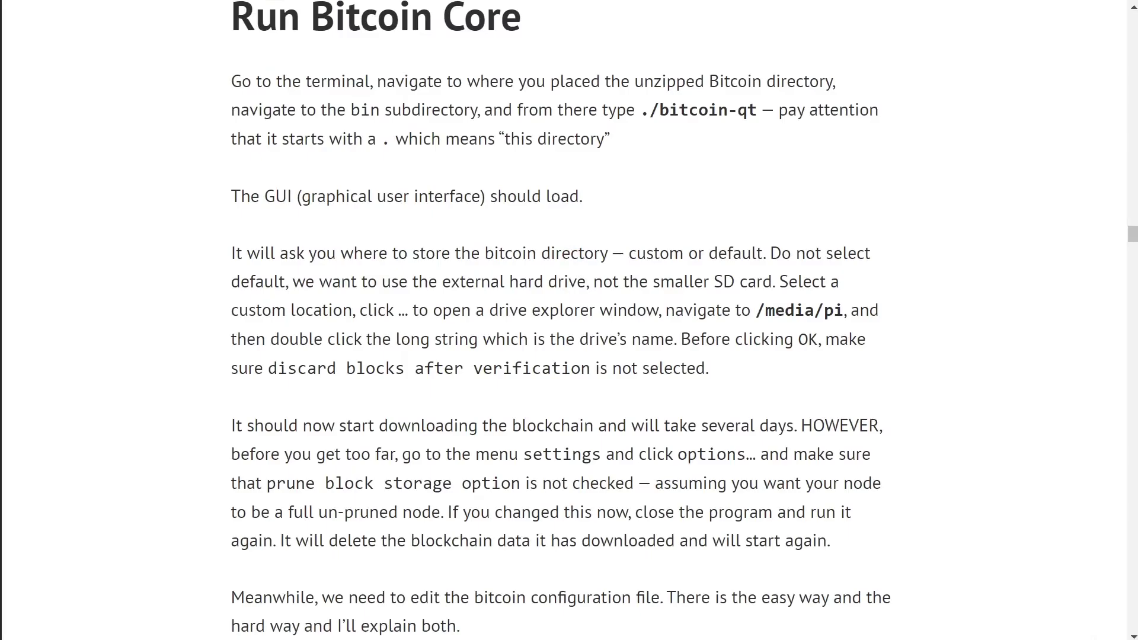
Read the guide on running Bitcoin Core from the section on starting it through the Electrum Personal Server download instructions
scroll(560, 320, down, 20)
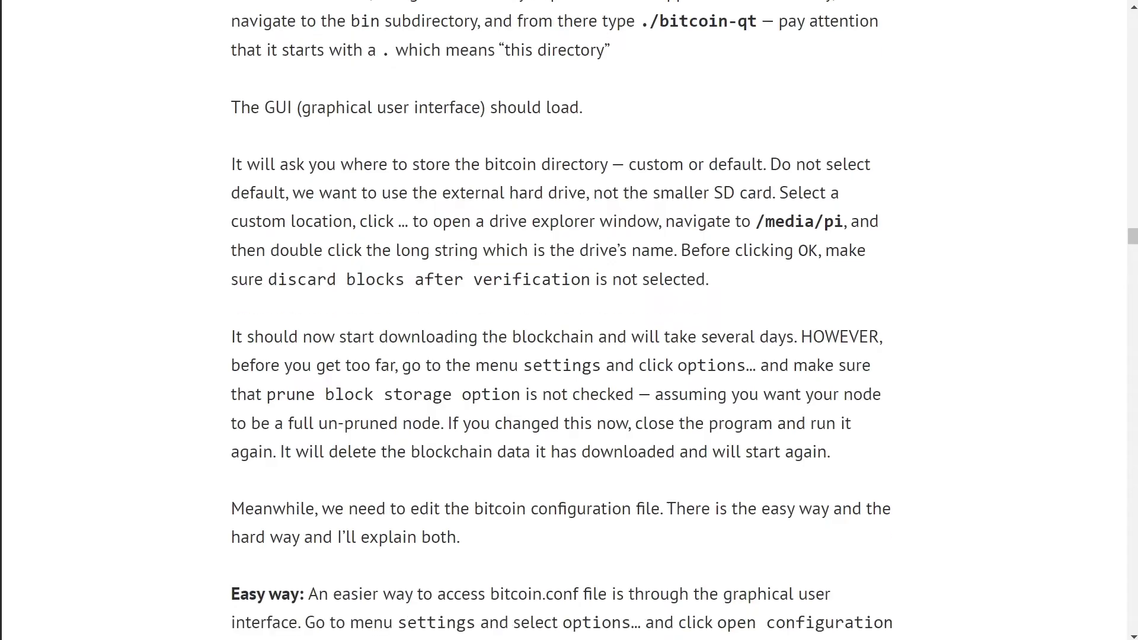
scroll(560, 320, down, 15)
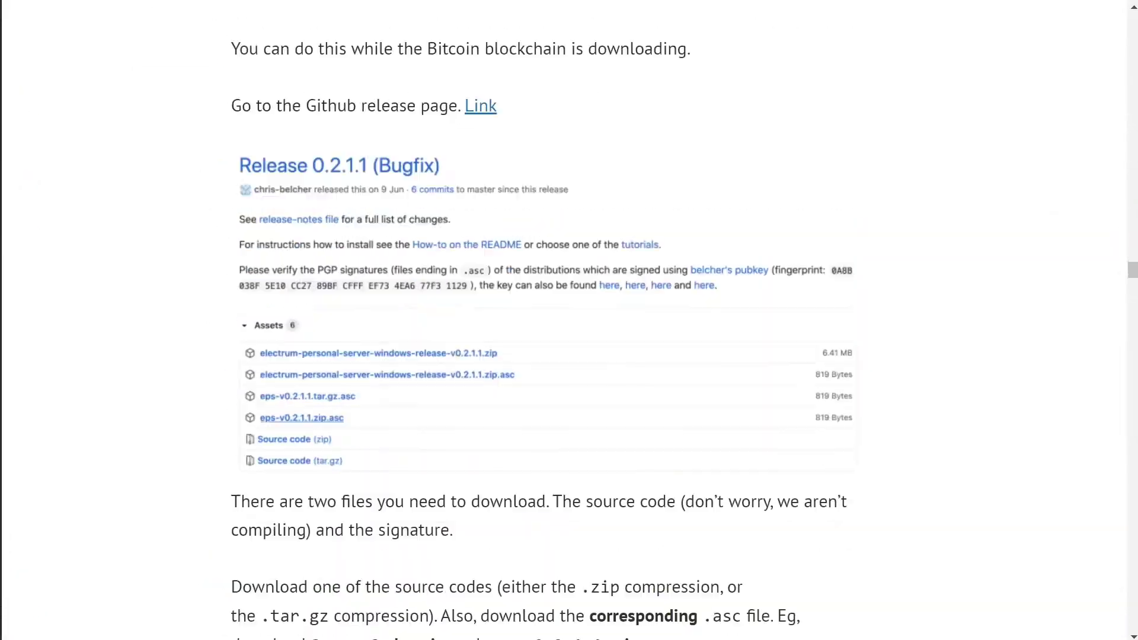
scroll(560, 320, down, 15)
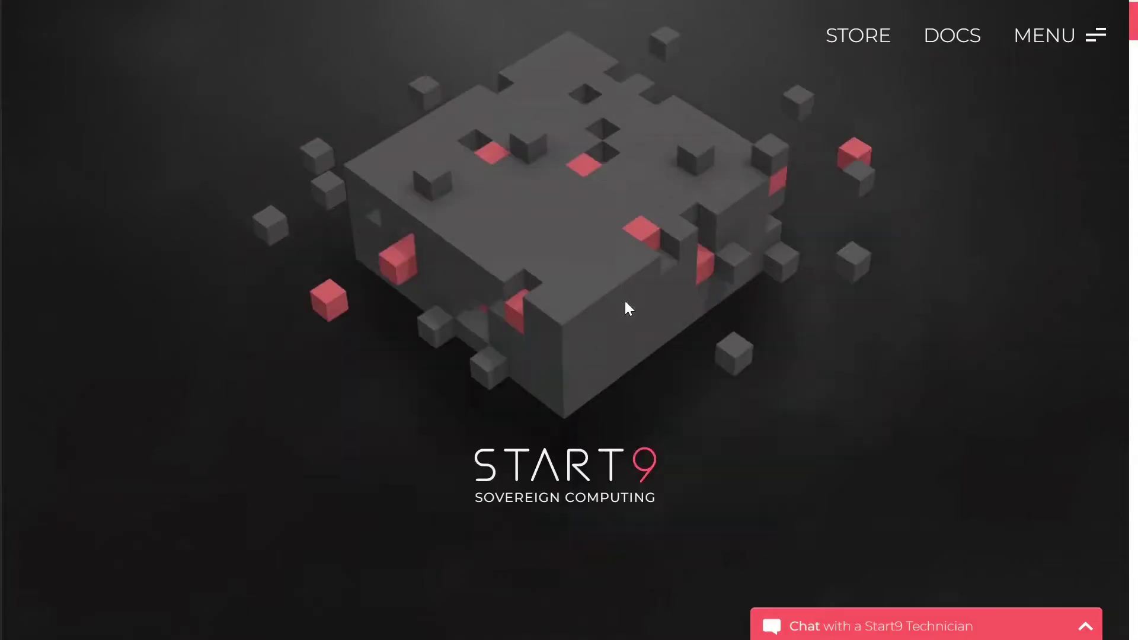
Examine the Start9 home page from the server offer through StartOS, sovereign computing and the marketplace to customer support
scroll(624, 301, down, 5)
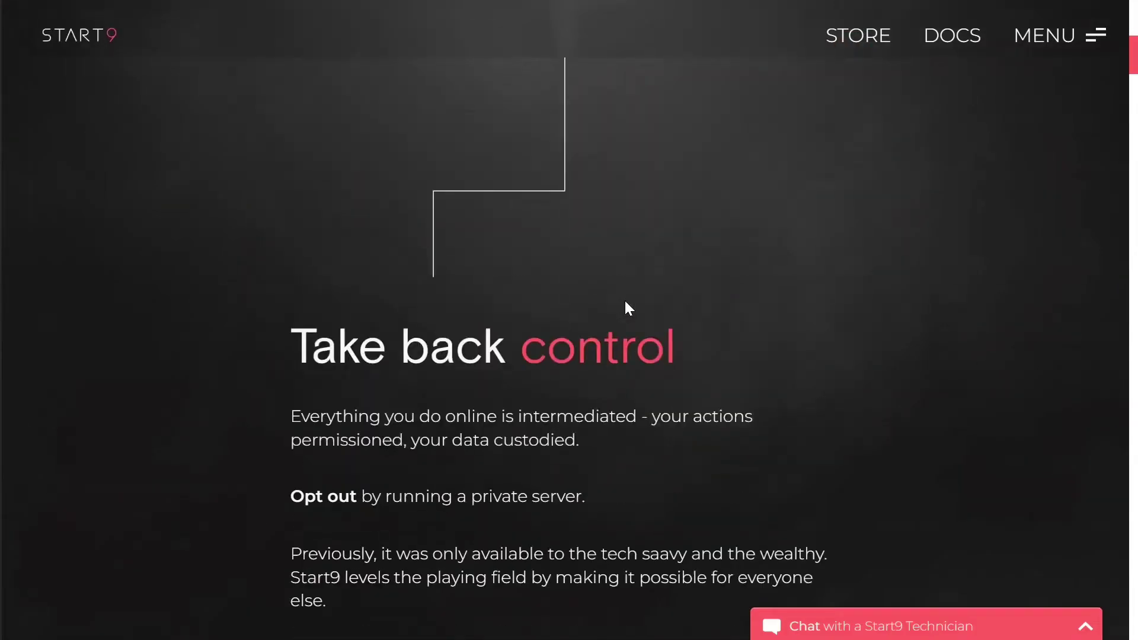
scroll(629, 307, down, 5)
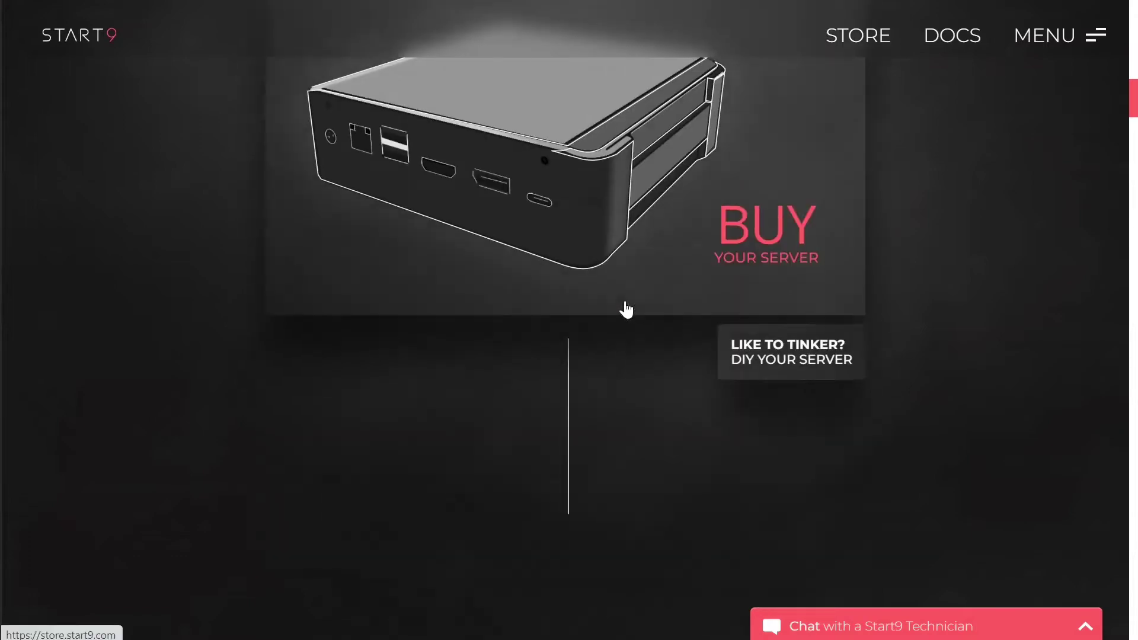
scroll(625, 305, down, 12)
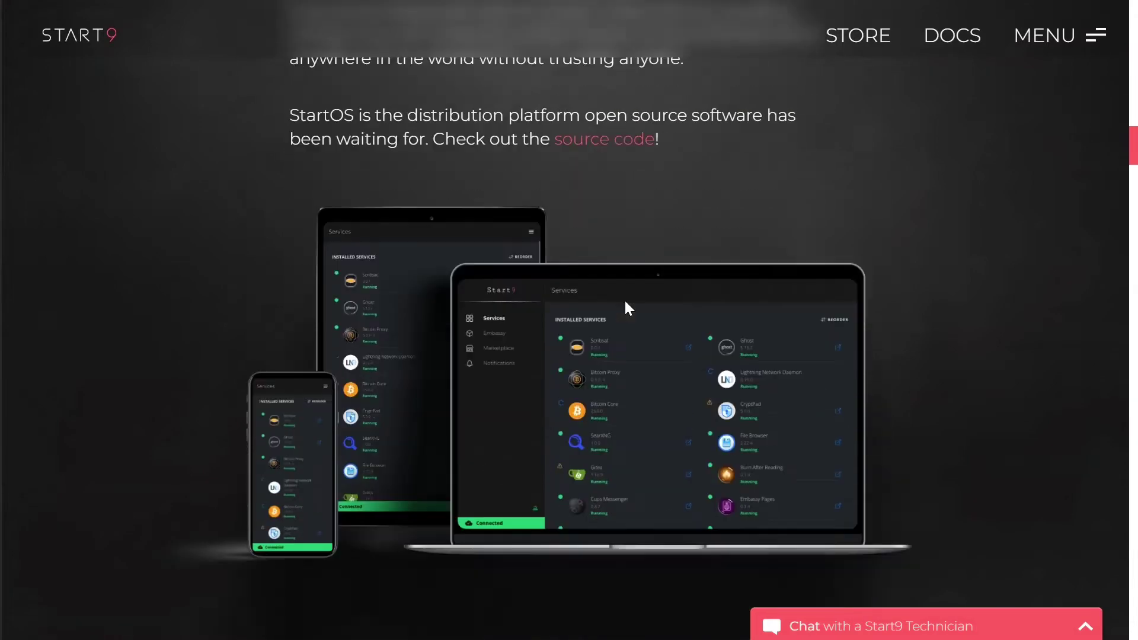
scroll(629, 308, down, 10)
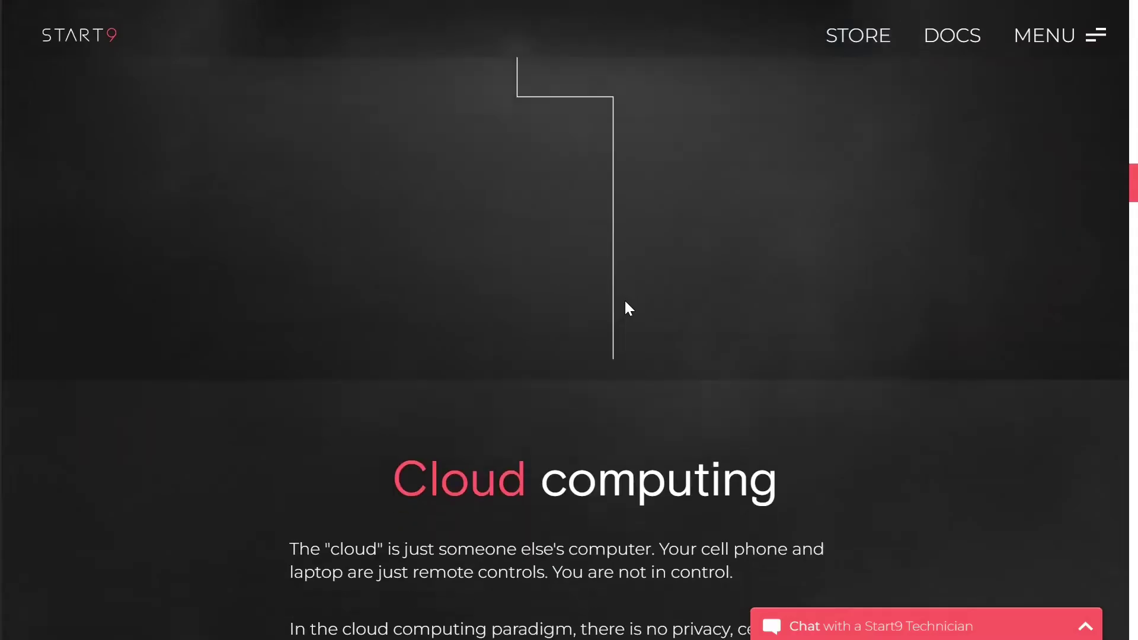
scroll(629, 307, down, 15)
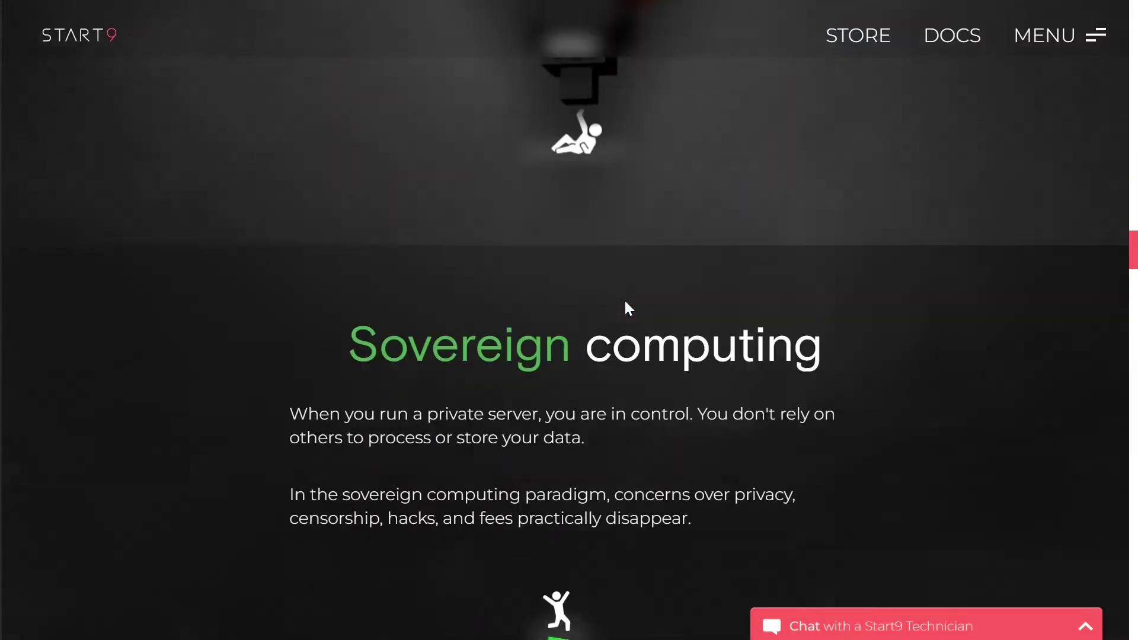
scroll(629, 307, down, 15)
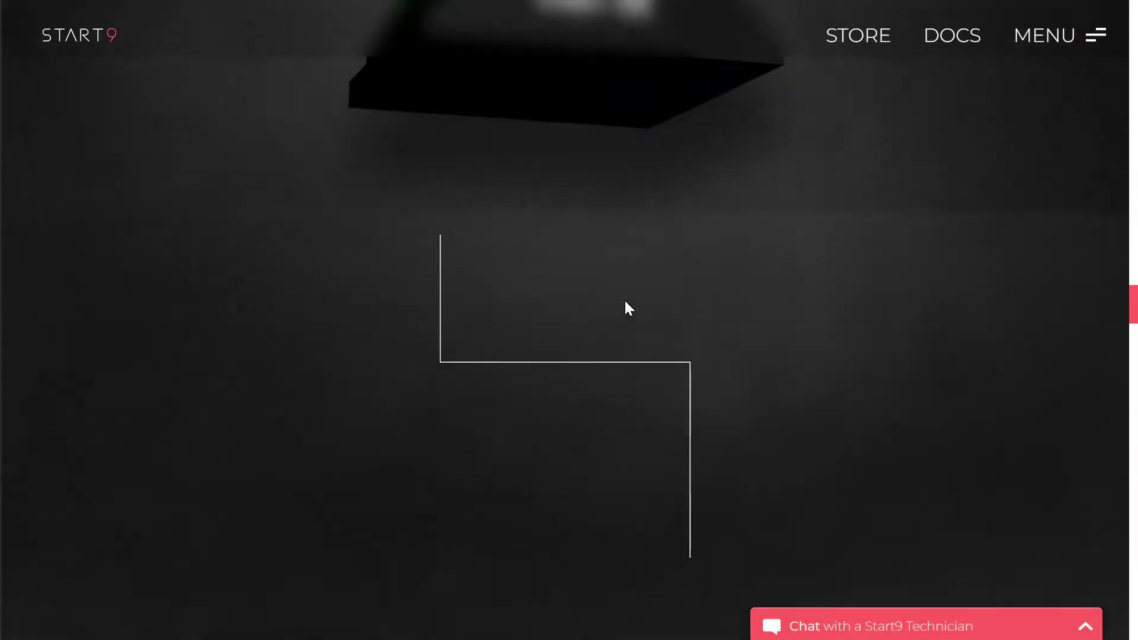
scroll(629, 308, down, 10)
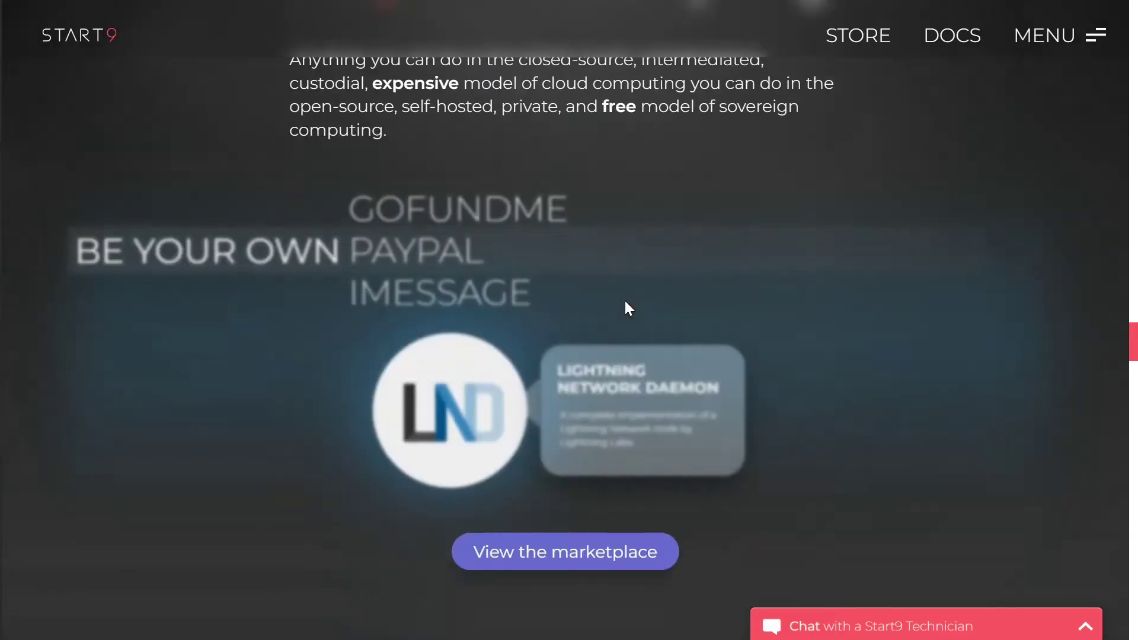
scroll(626, 302, down, 12)
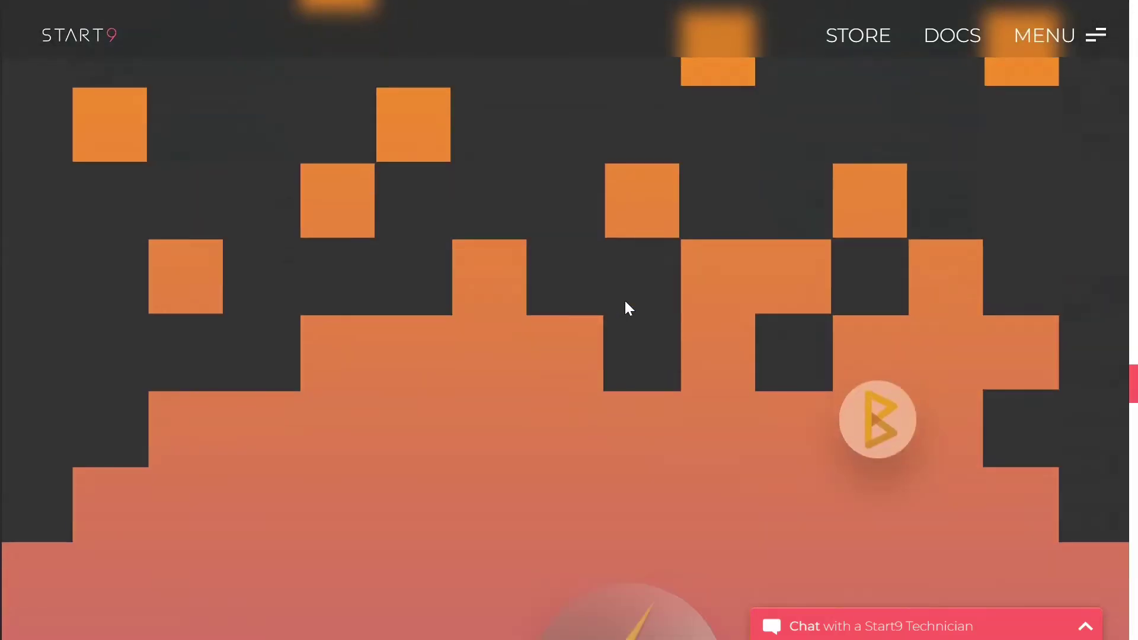
scroll(629, 308, down, 12)
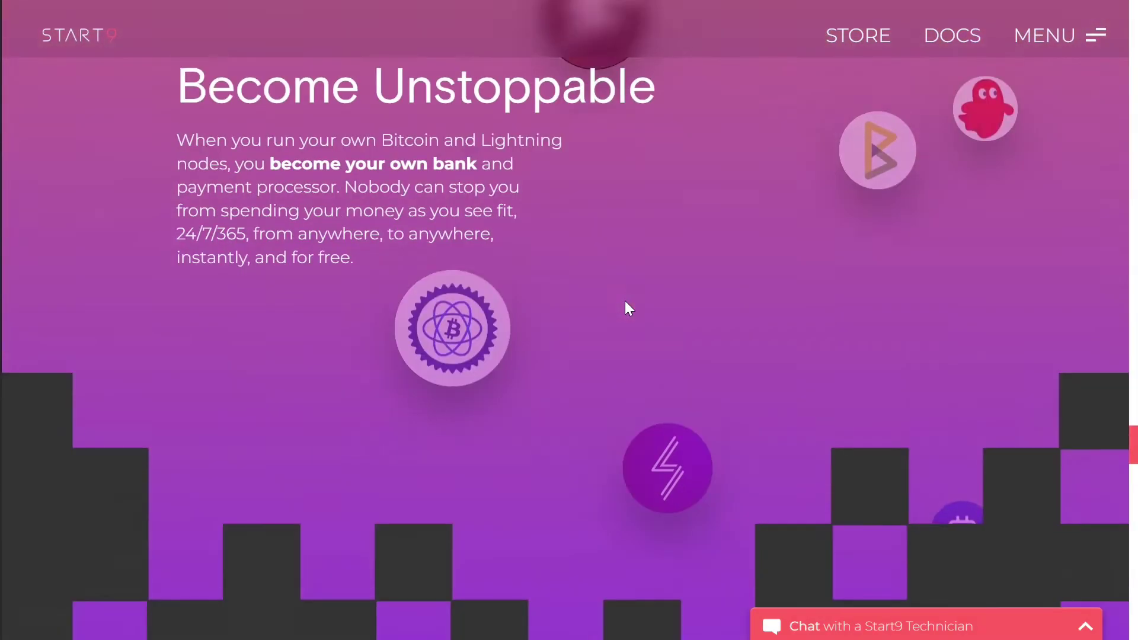
scroll(629, 307, down, 12)
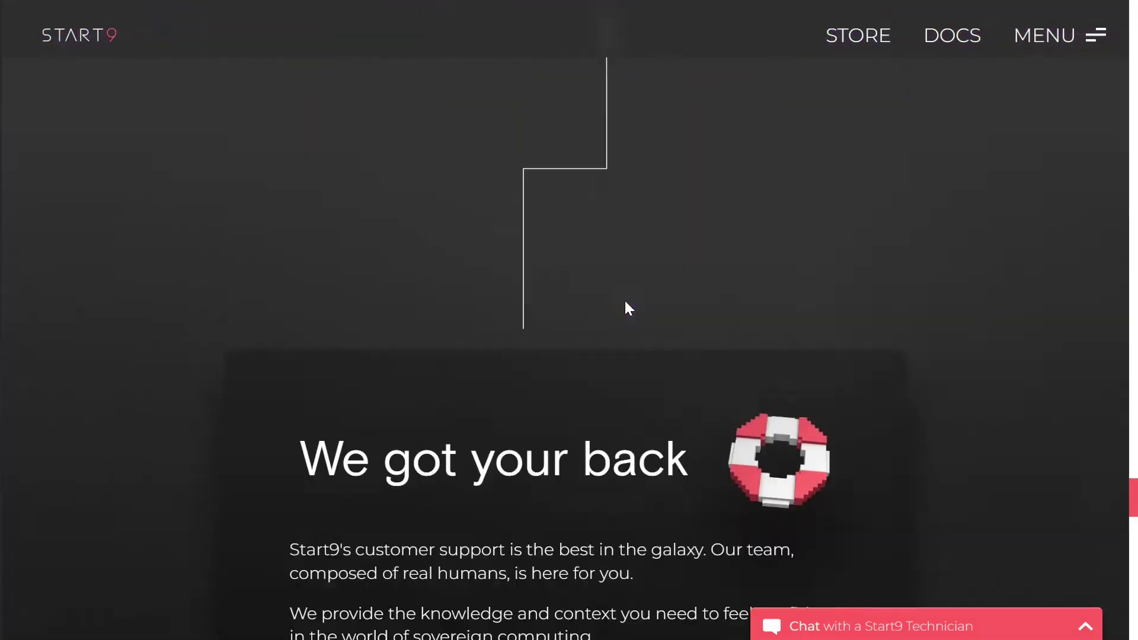
scroll(628, 307, down, 9)
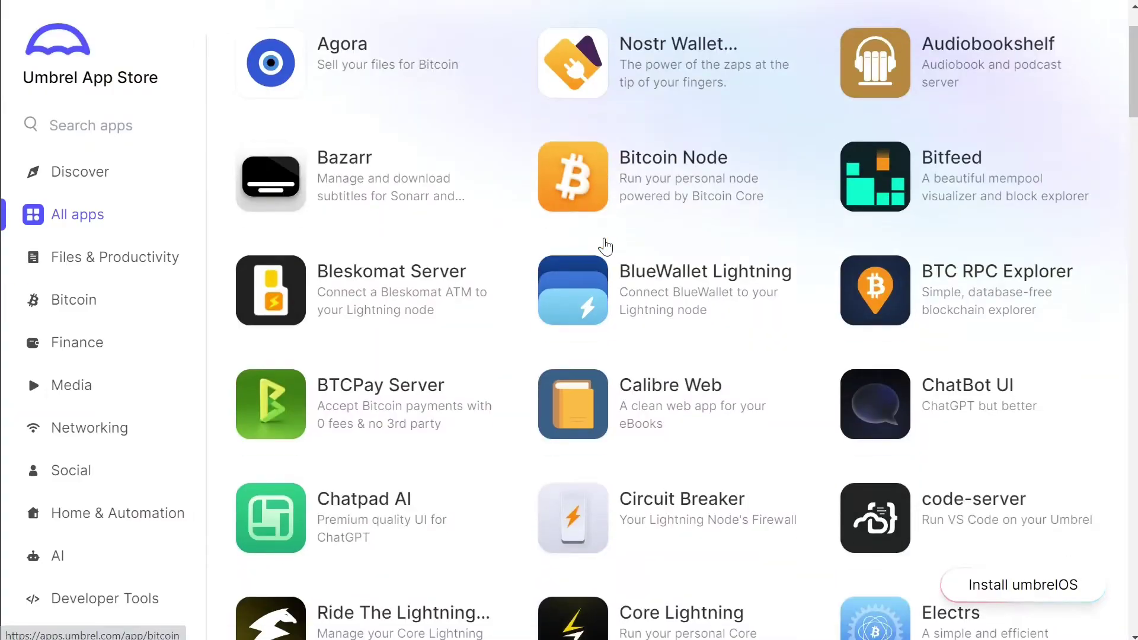
Browse the full list of apps in the Umbrel App Store
scroll(605, 247, down, 15)
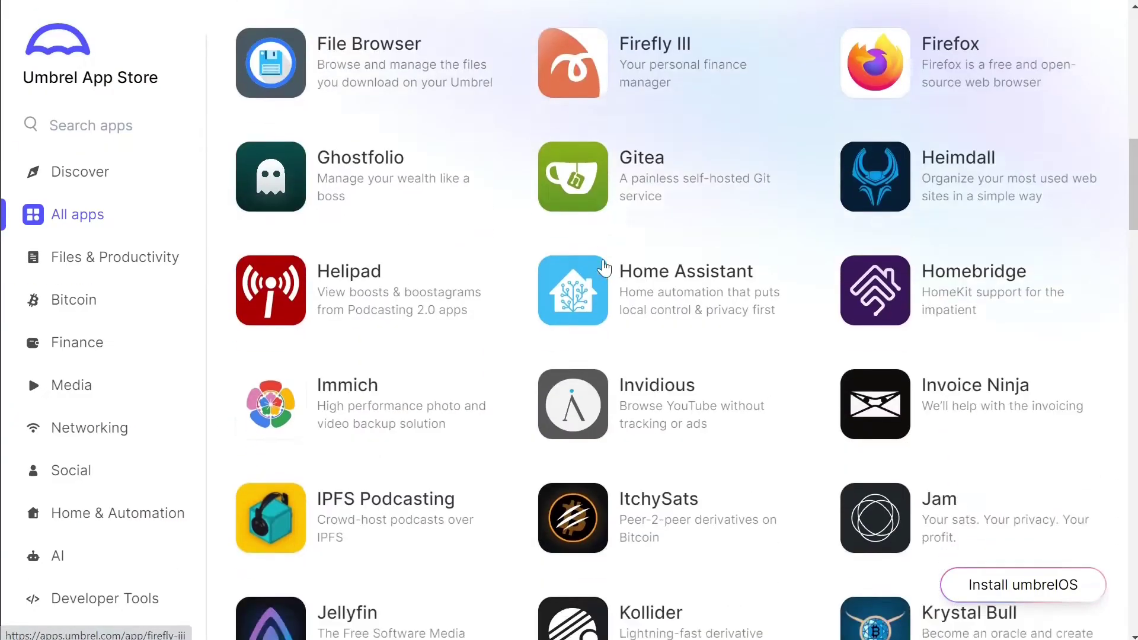
scroll(604, 268, down, 10)
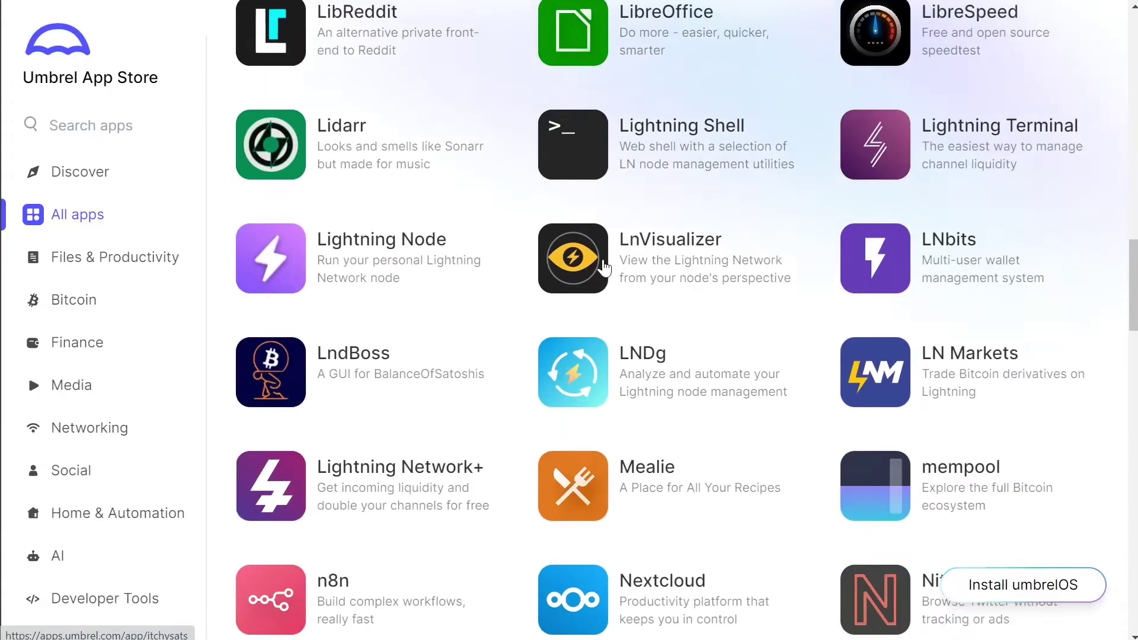
scroll(602, 267, down, 10)
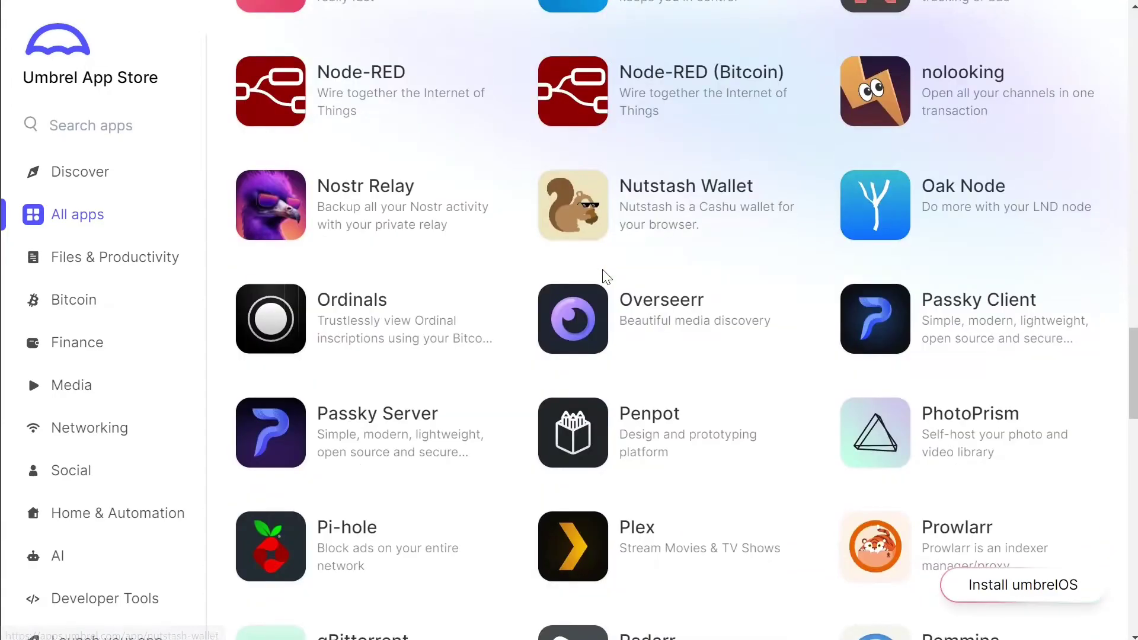
scroll(604, 276, down, 14)
scroll(604, 275, up, 15)
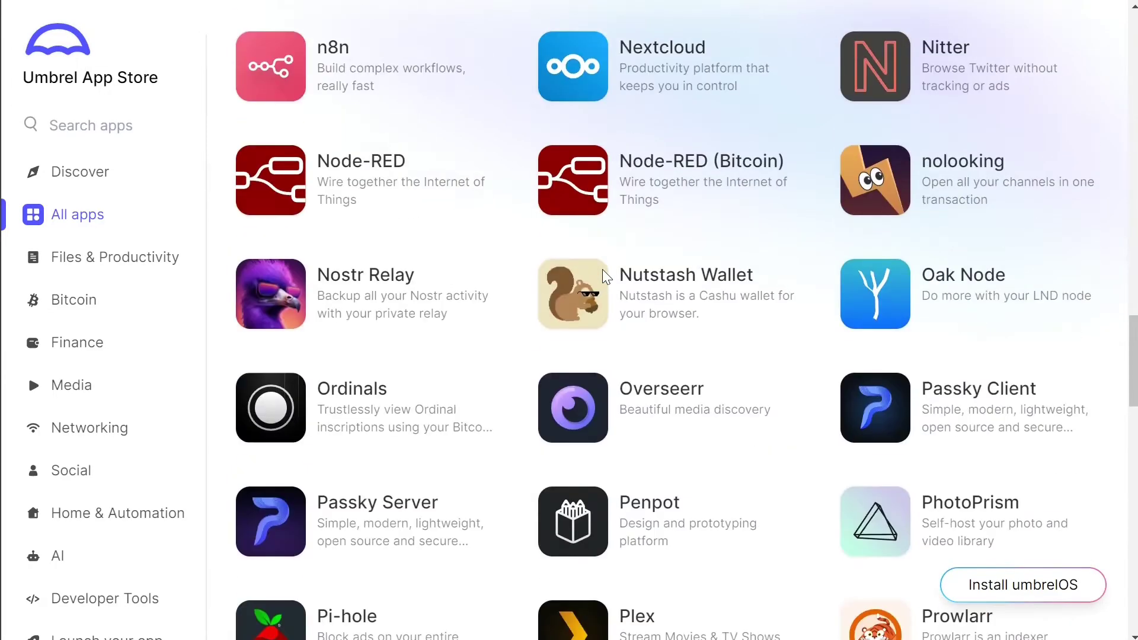
scroll(602, 269, up, 10)
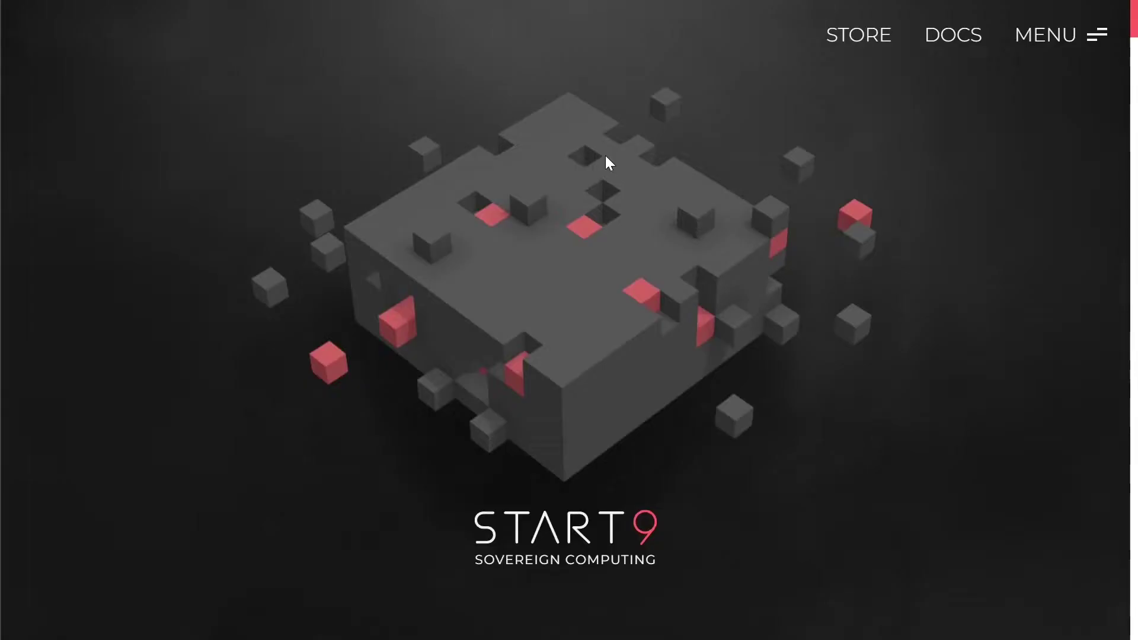
Open the StartOS source code repository linked in the "Powered by StartOS" section of the Start9 home page
scroll(609, 198, down, 5)
scroll(609, 197, down, 15)
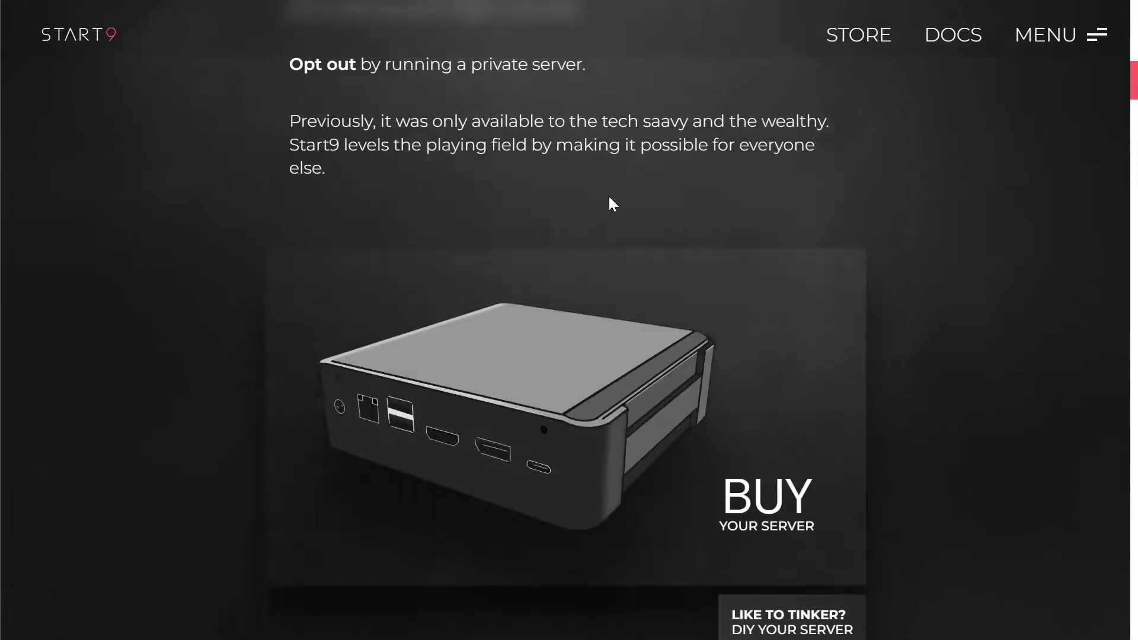
scroll(613, 203, down, 7)
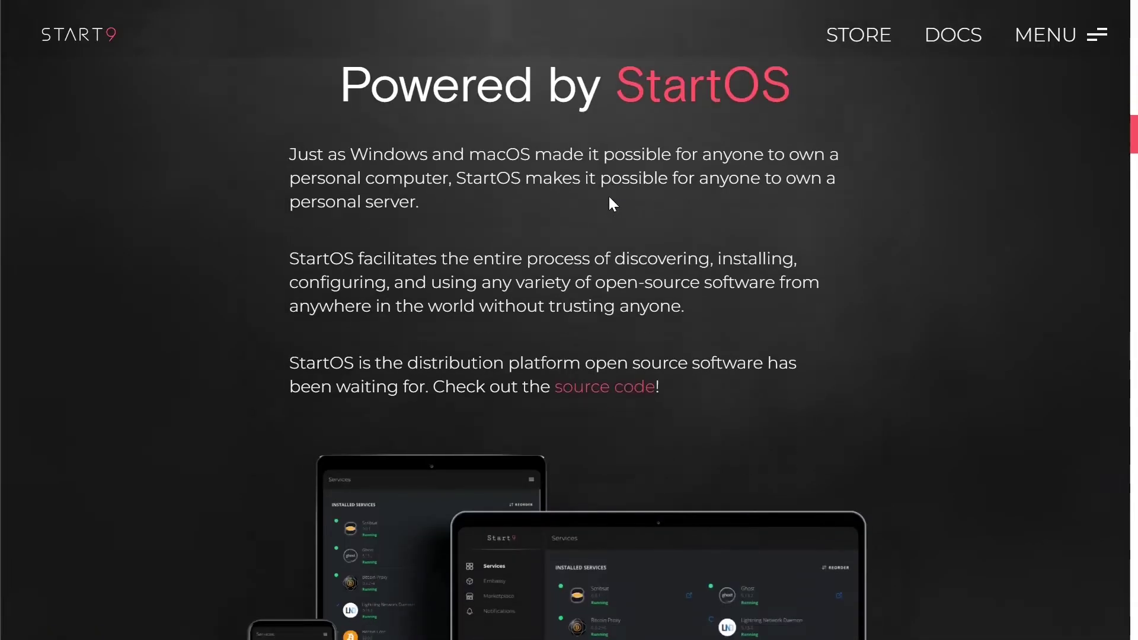
scroll(569, 320, down, 2)
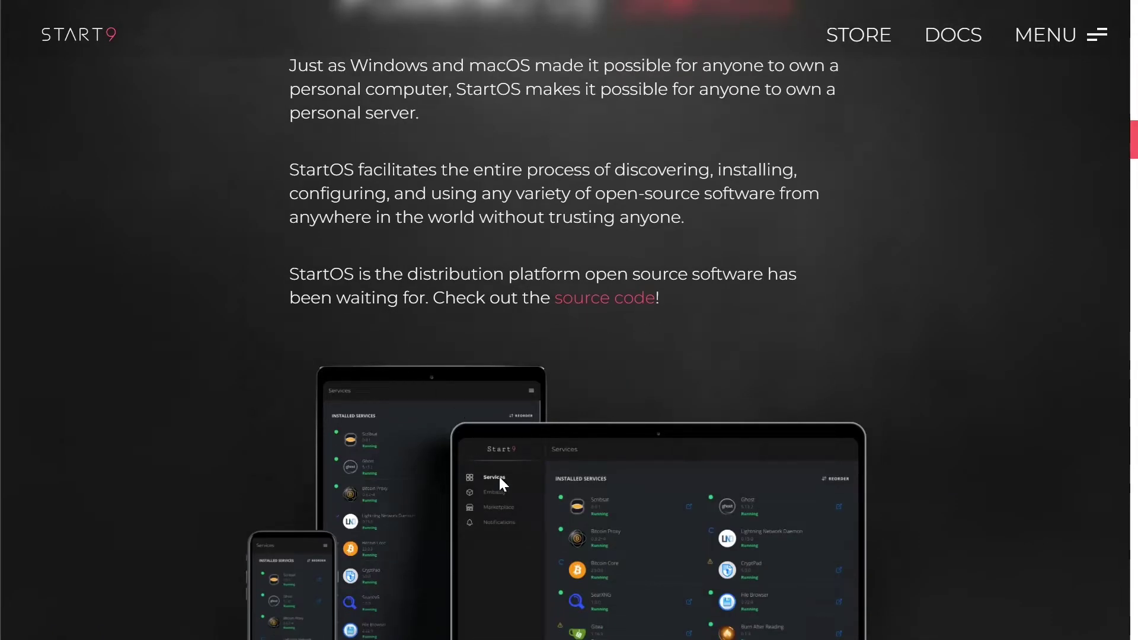
scroll(499, 477, down, 2)
scroll(542, 497, up, 4)
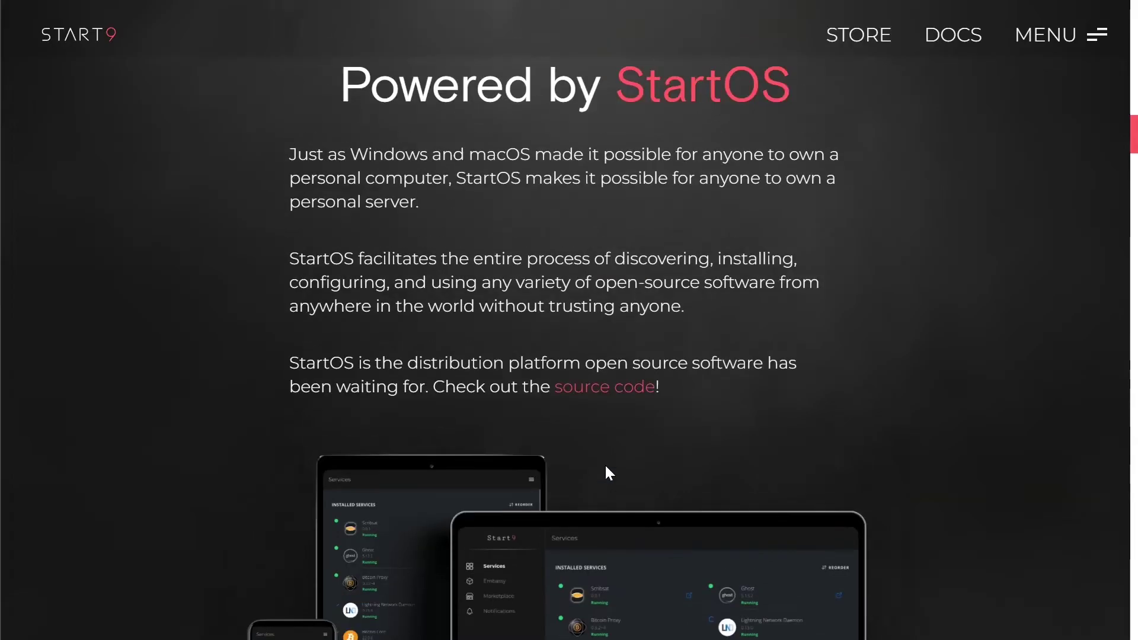
click(626, 402)
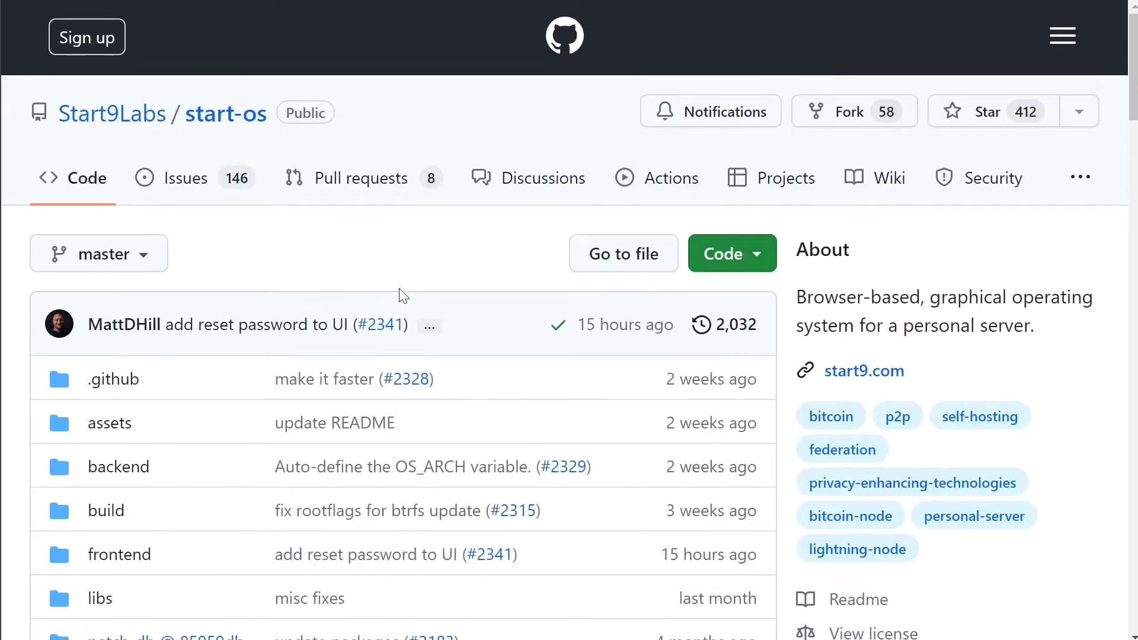
Read through the start-os repository's file list and its README, including the Contributing and UI Screenshots sections
scroll(400, 284, down, 5)
scroll(400, 295, down, 15)
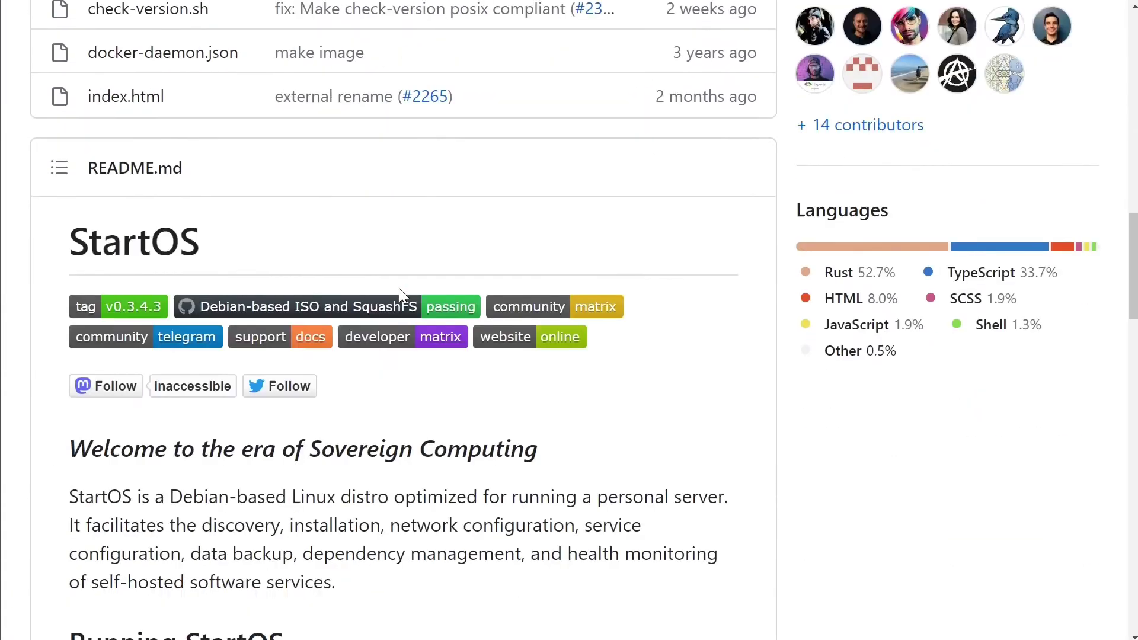
scroll(399, 290, down, 18)
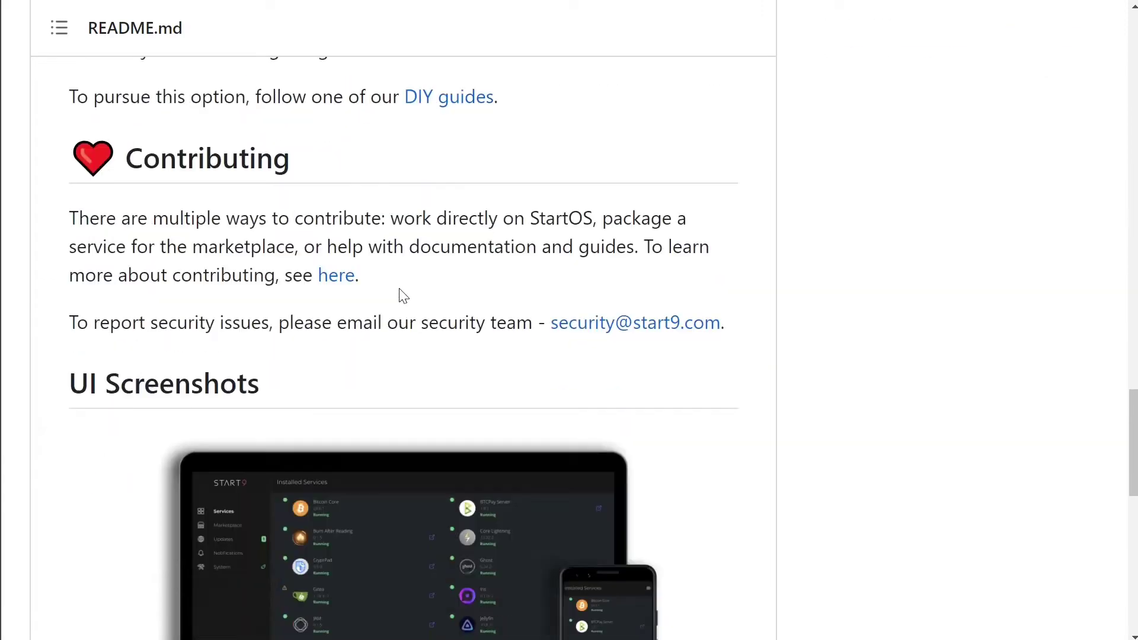
scroll(399, 295, down, 10)
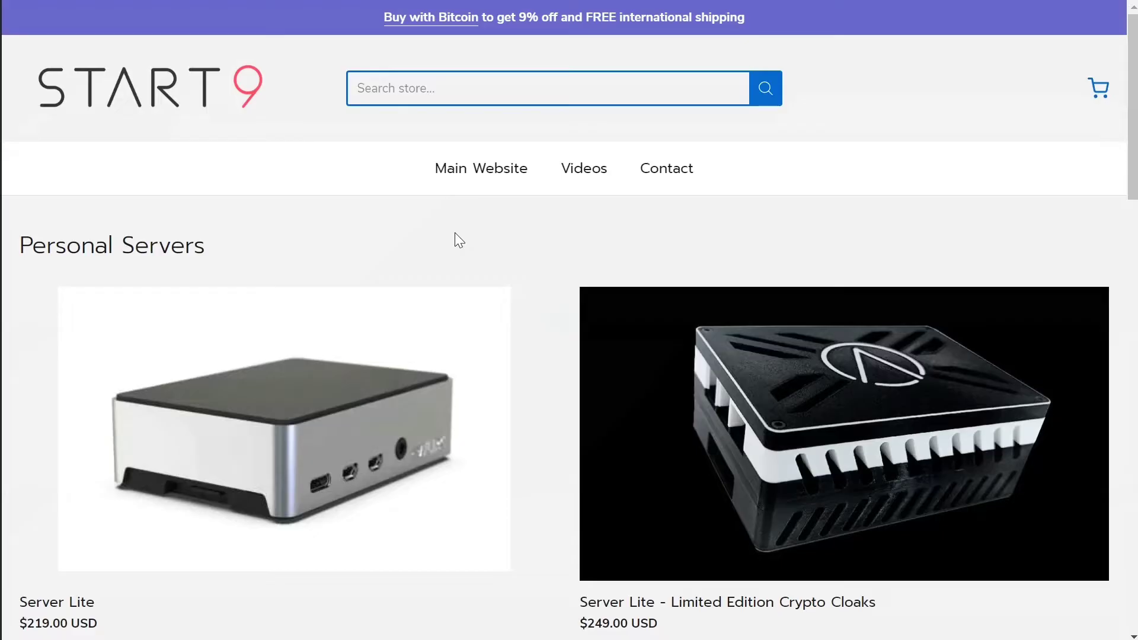
Look over the Start9 store's personal servers and review the hardware requirements in the Raspberry Pi DIY guidelines
scroll(459, 240, down, 10)
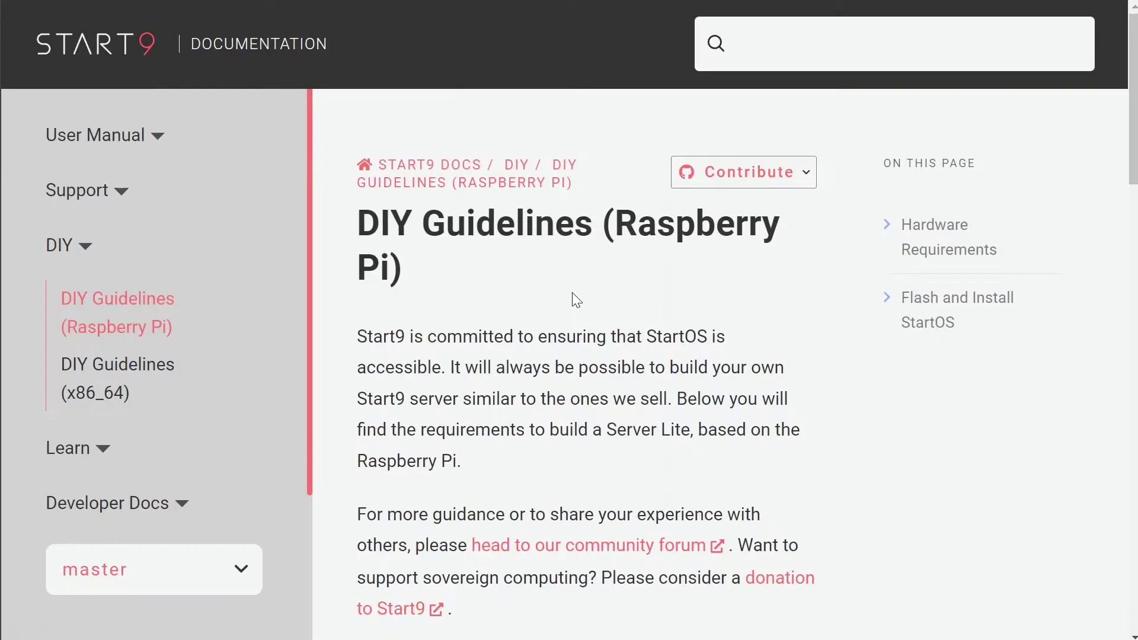
scroll(574, 293, down, 10)
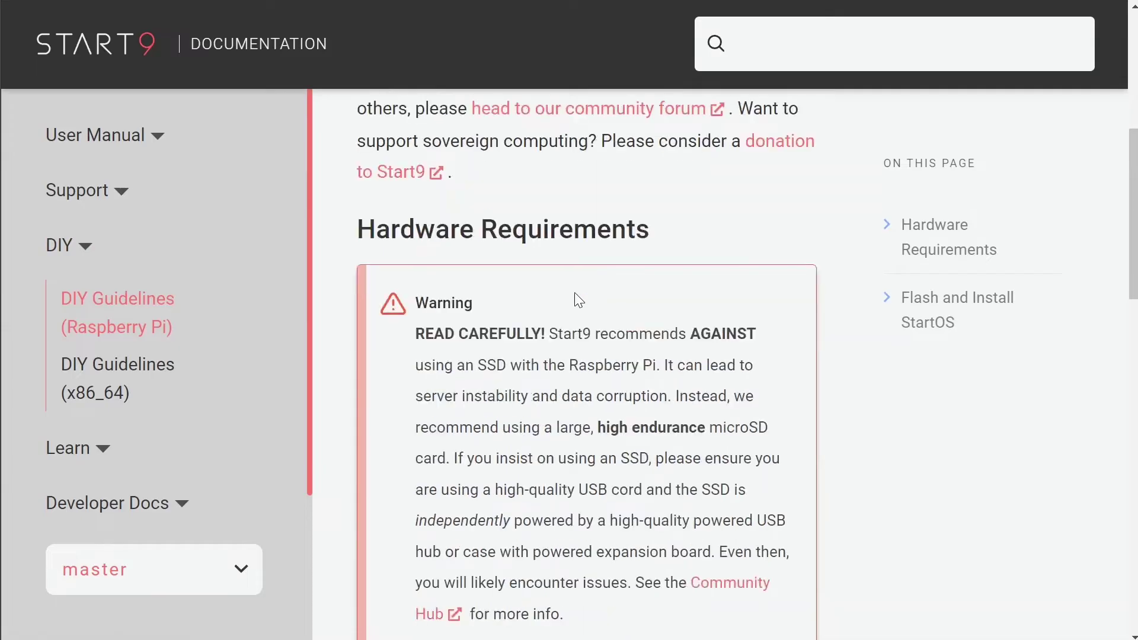
scroll(486, 183, down, 5)
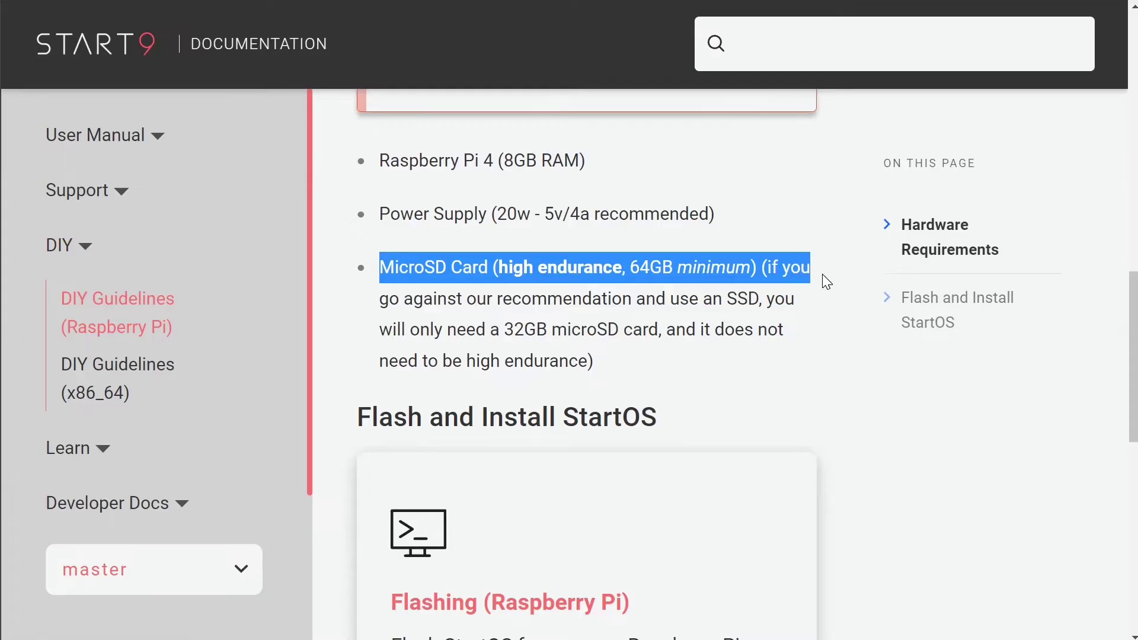
click(788, 358)
scroll(788, 358, up, 3)
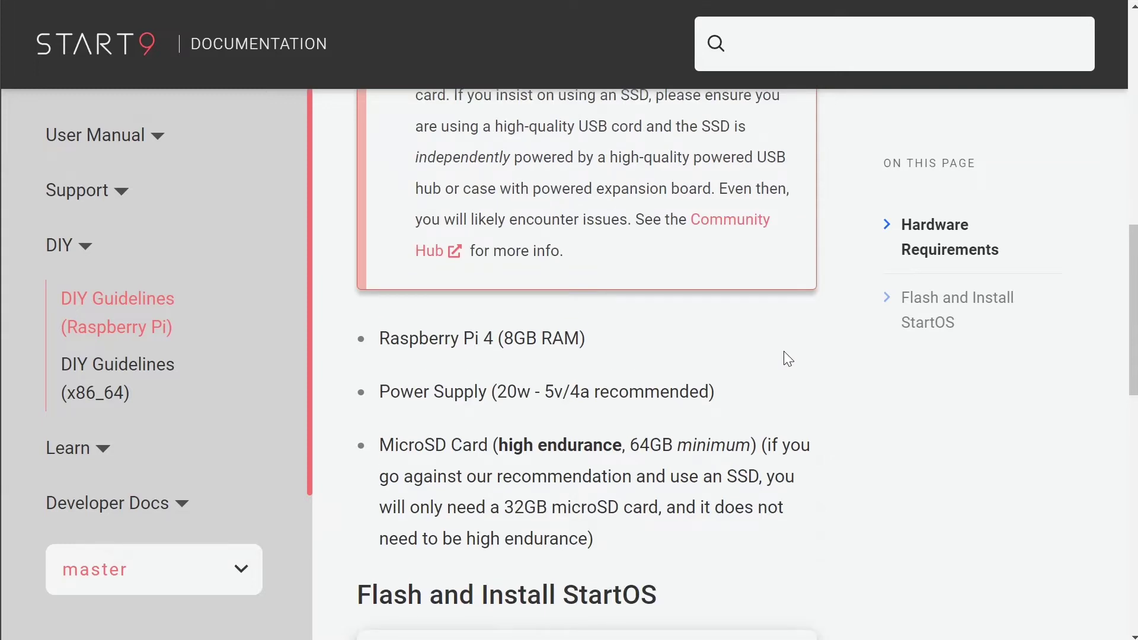
Check the microSD card requirement and the Flash and Install StartOS section of the Raspberry Pi DIY guidelines
drag(379, 446, 697, 497)
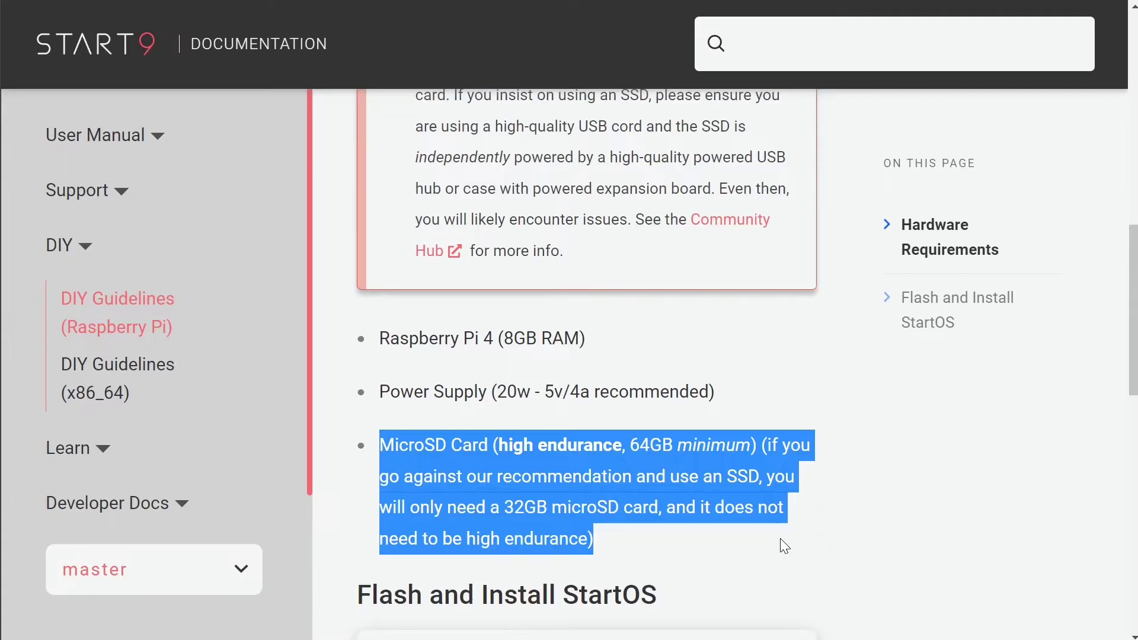
scroll(780, 538, down, 10)
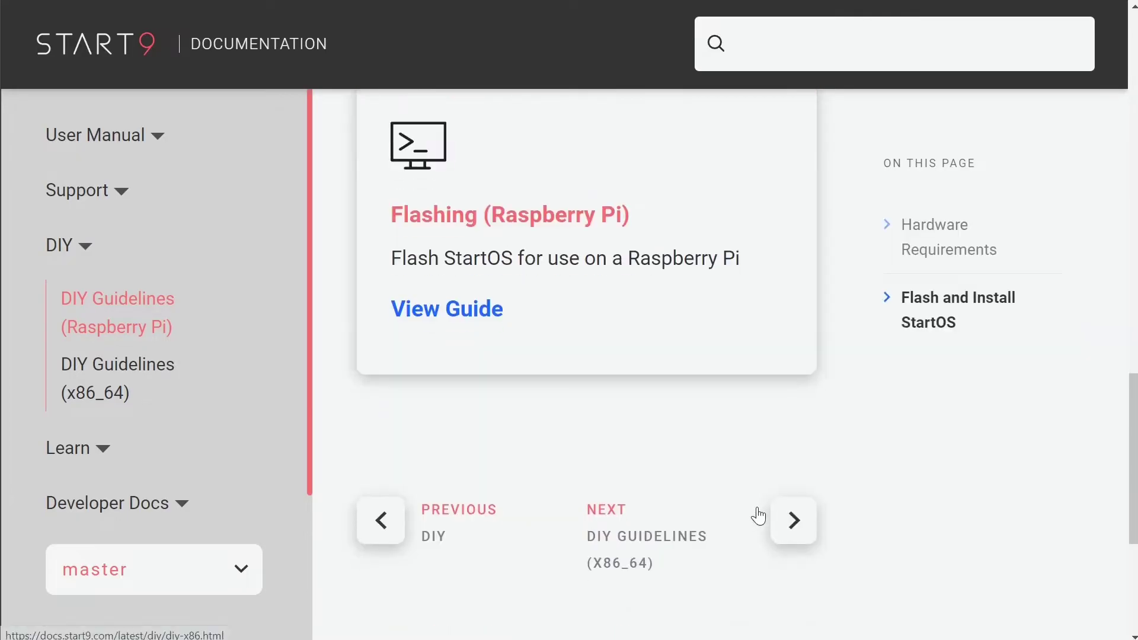
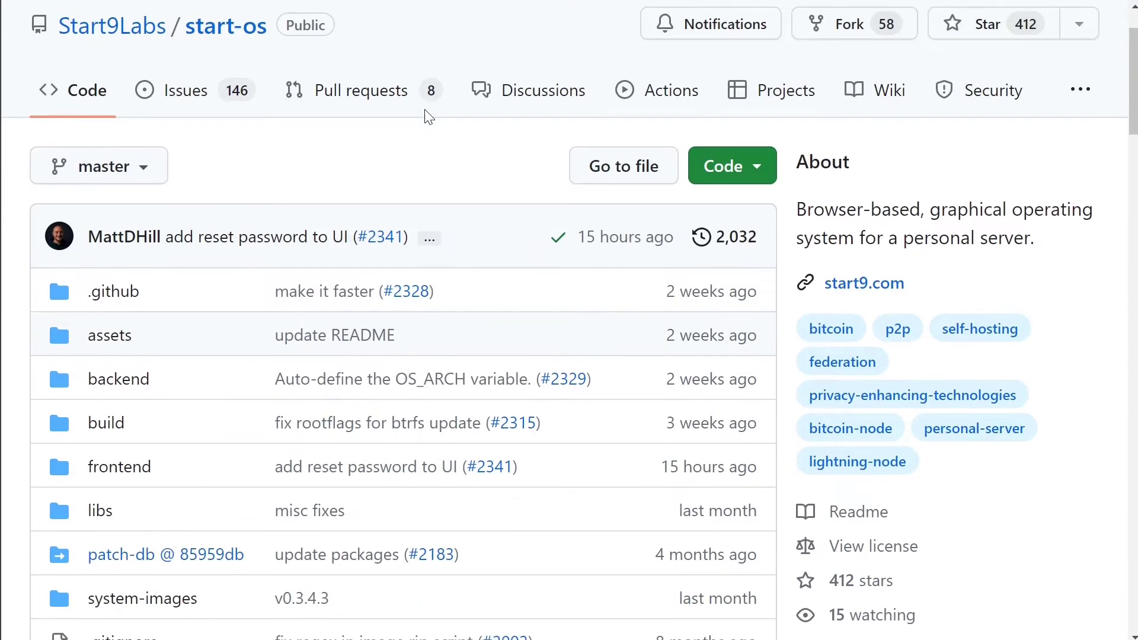
Download the Raspberry Pi image of StartOS v0.3.4.3 from the latest release of the start-os repository
scroll(526, 172, down, 4)
scroll(600, 211, down, 2)
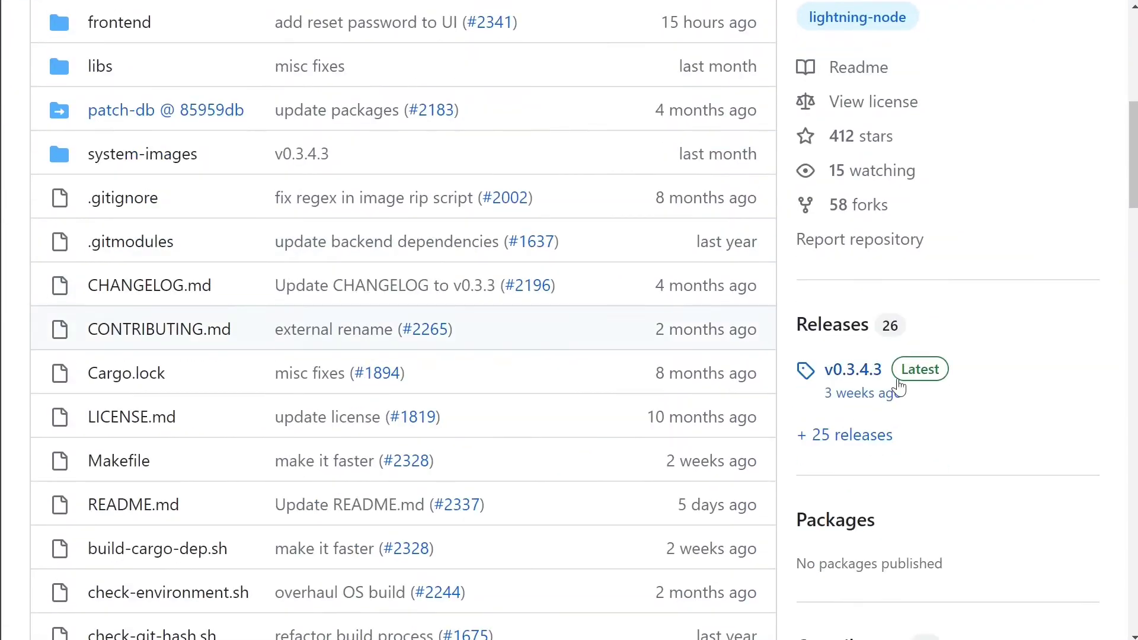
click(898, 382)
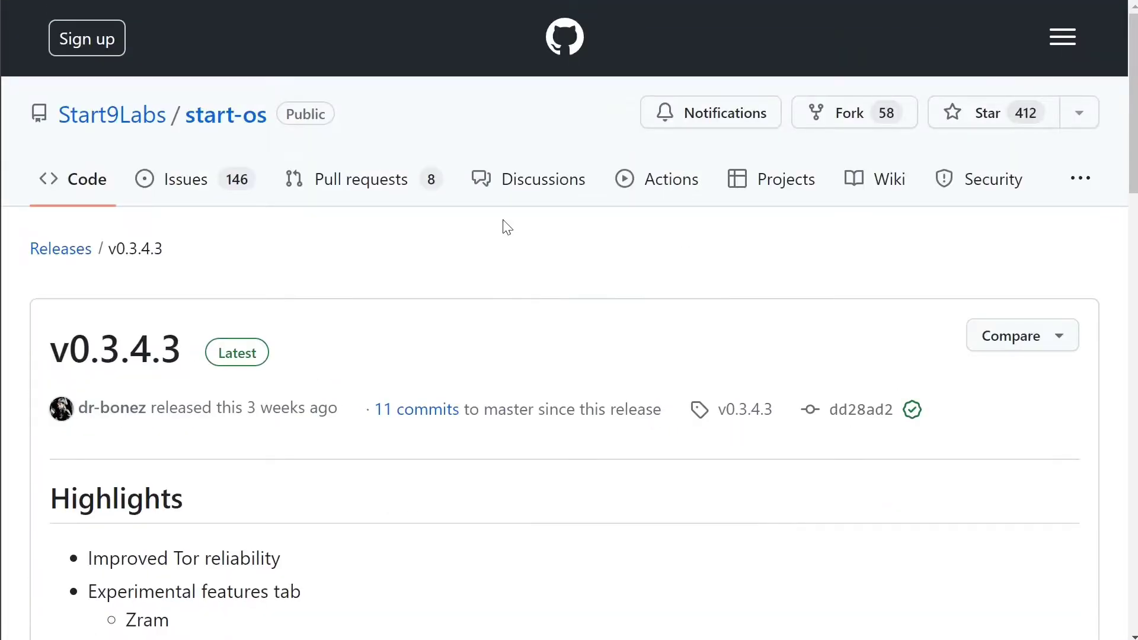
scroll(225, 255, down, 10)
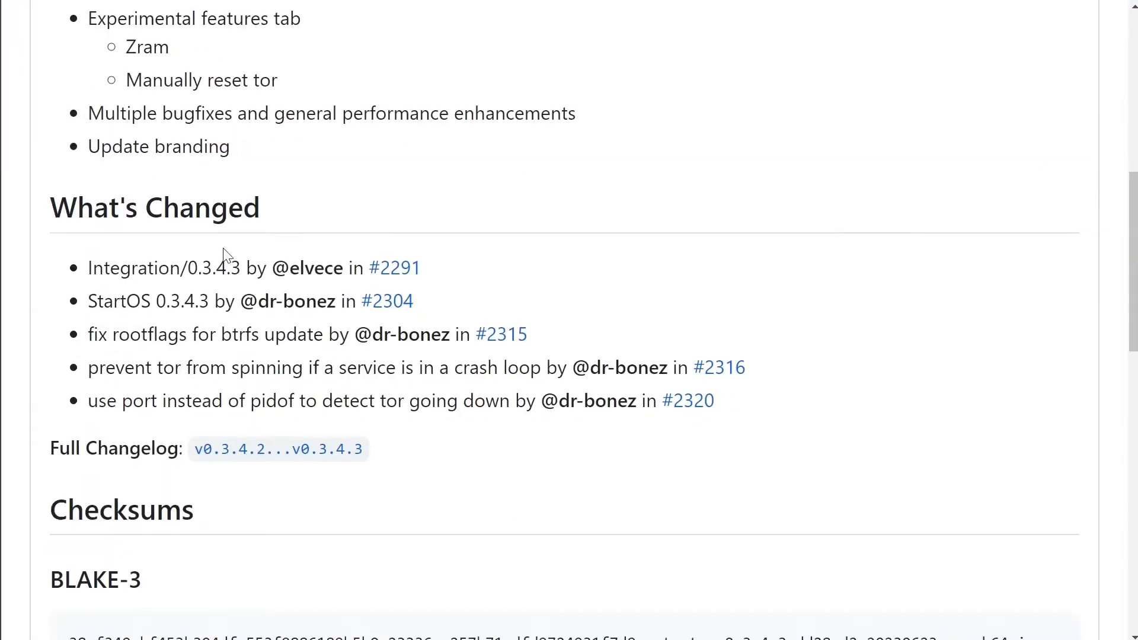
scroll(224, 256, down, 13)
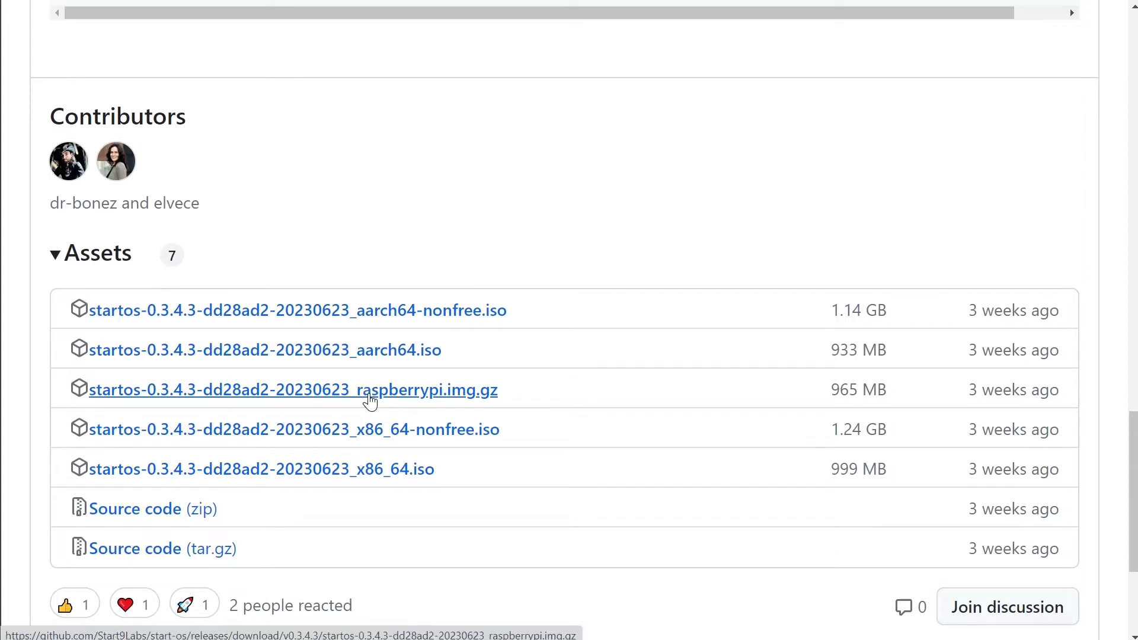
click(372, 391)
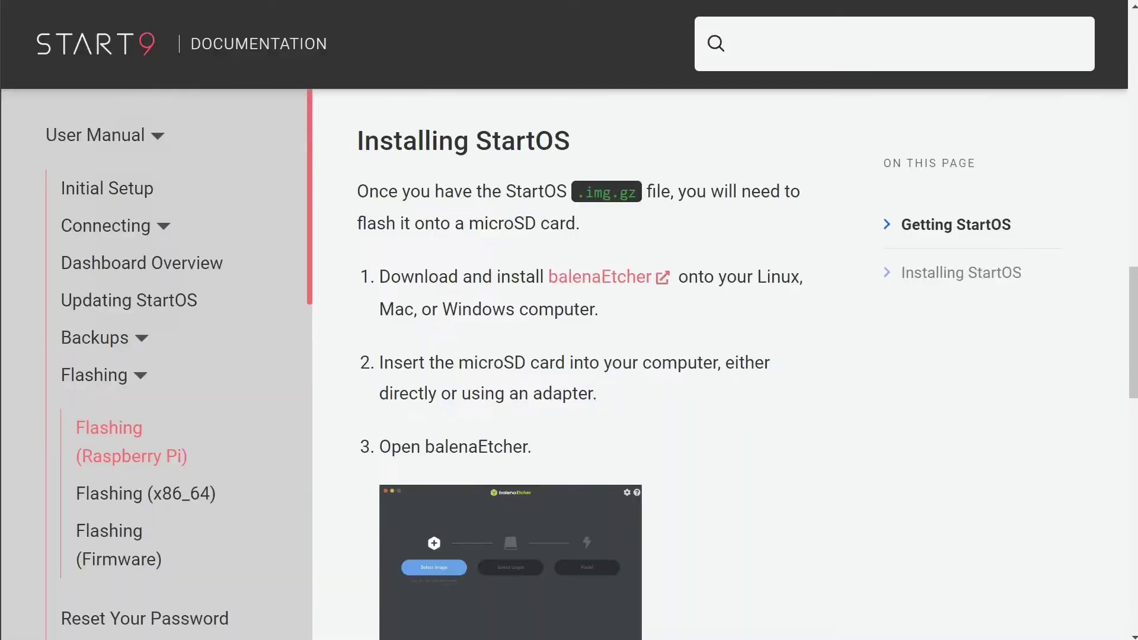
Open the balenaEtcher website linked in the first step of Installing StartOS in a new tab, view it, and return to the guide
drag(369, 191, 807, 239)
click(804, 238)
drag(377, 278, 771, 278)
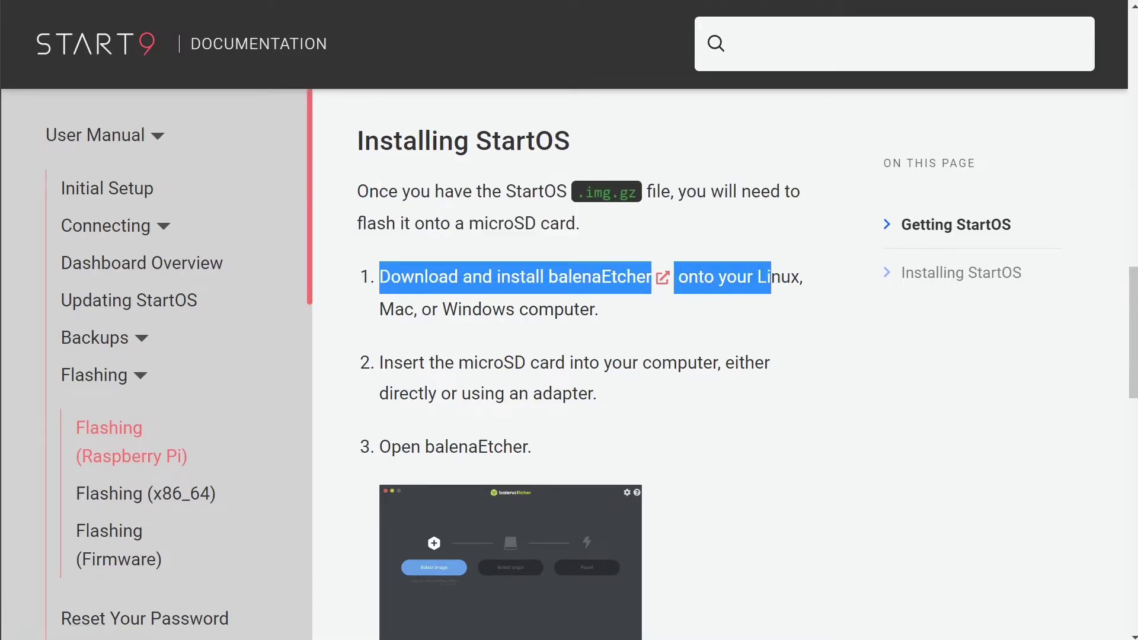
click(771, 279)
right_click(574, 287)
click(601, 295)
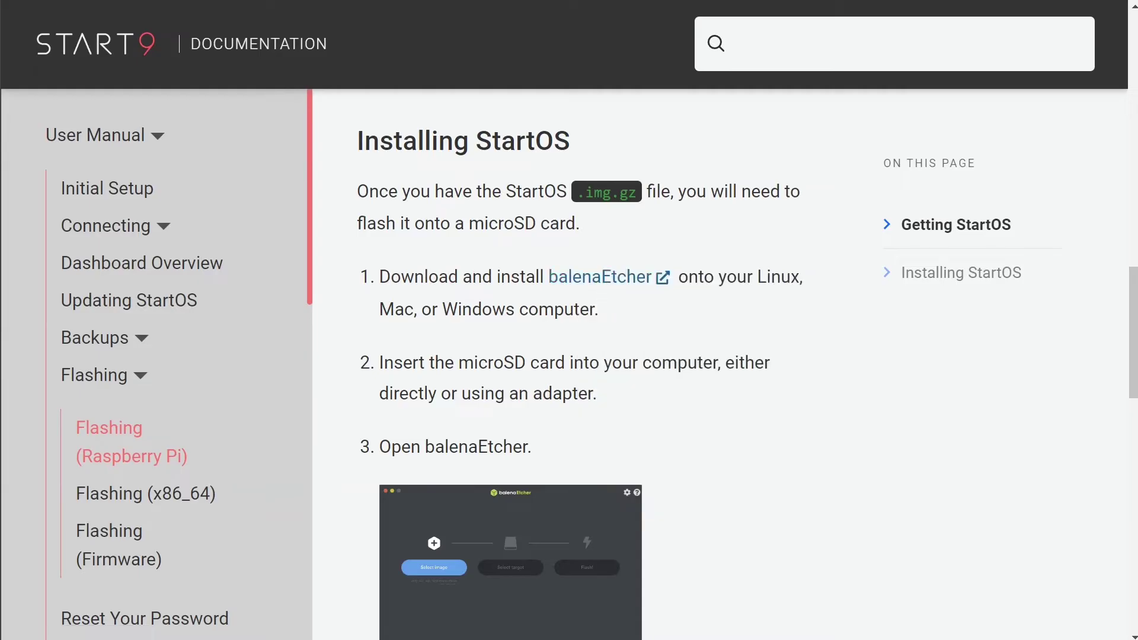
key(ctrl+Tab)
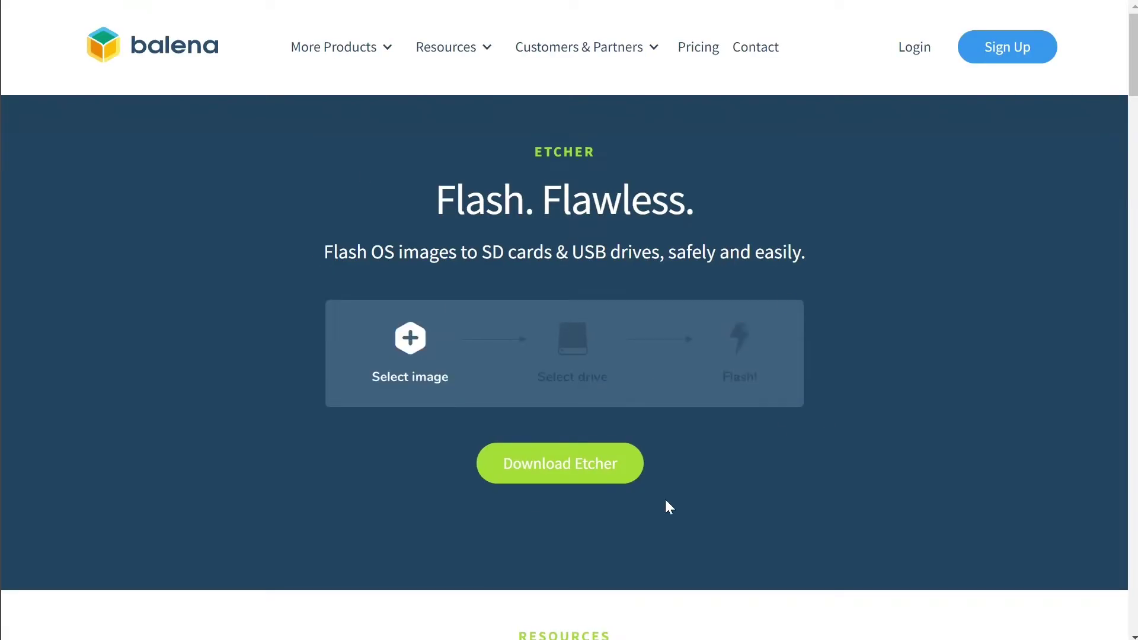
key(ctrl+shift+Tab)
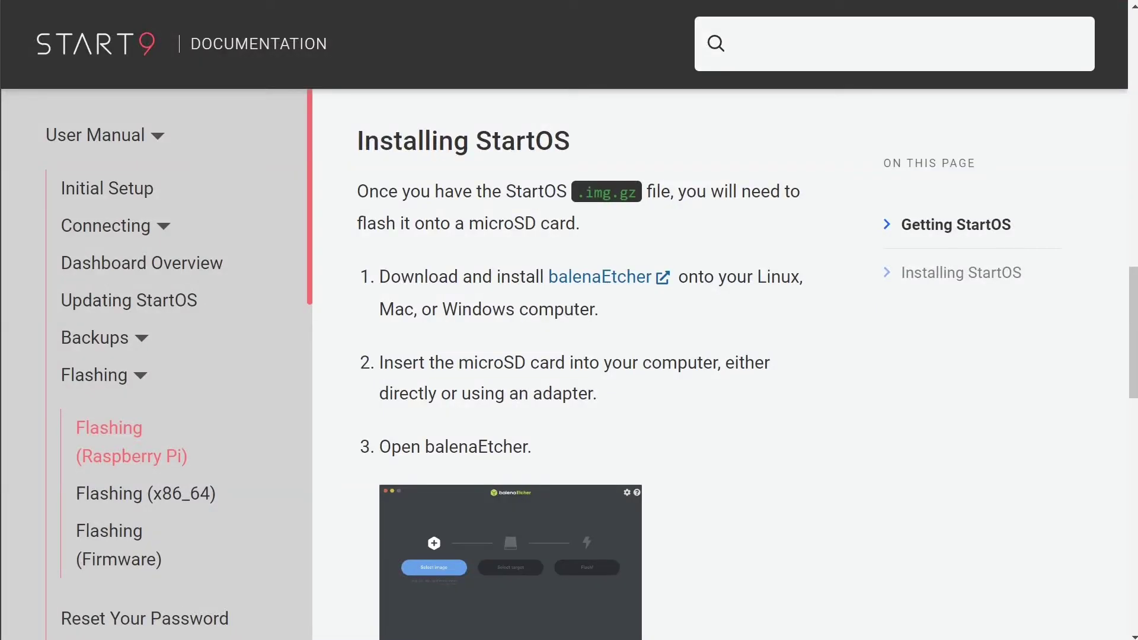
Read the remaining Raspberry Pi flashing instructions, from inserting the microSD card through placing the flashed card in the server
drag(383, 362, 654, 397)
scroll(654, 397, down, 1)
scroll(654, 397, down, 1)
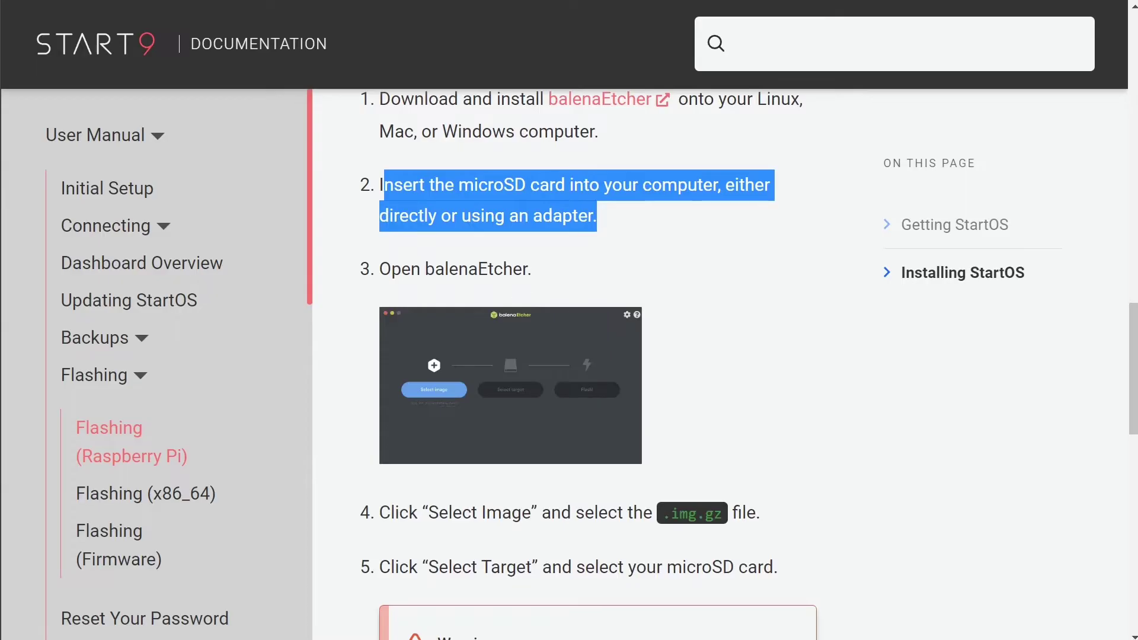
click(375, 272)
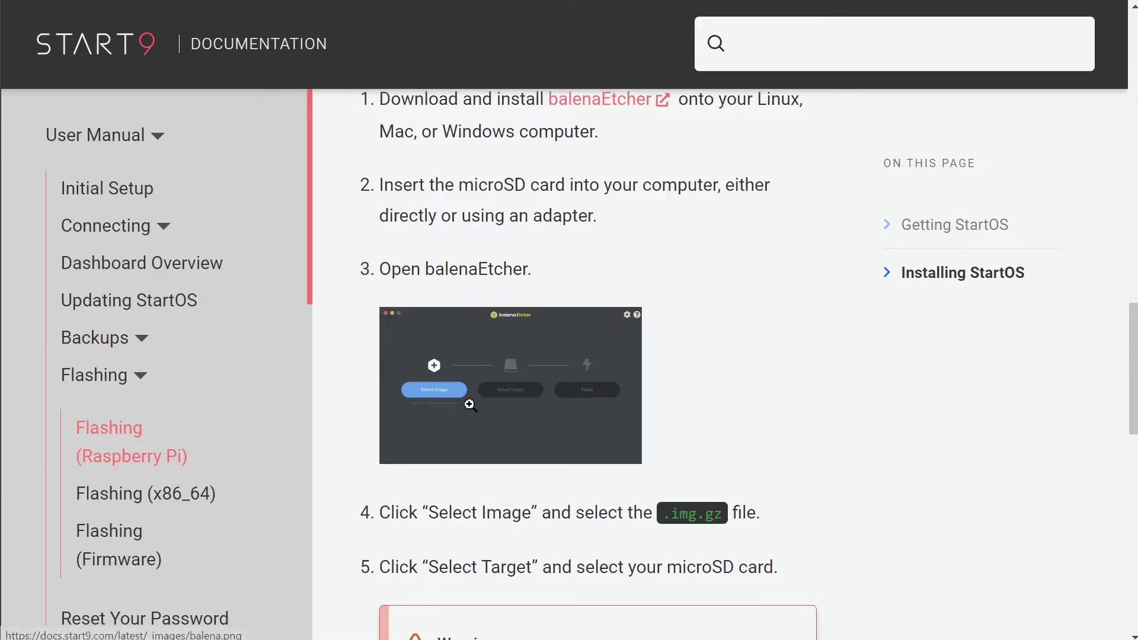
scroll(701, 516, down, 3)
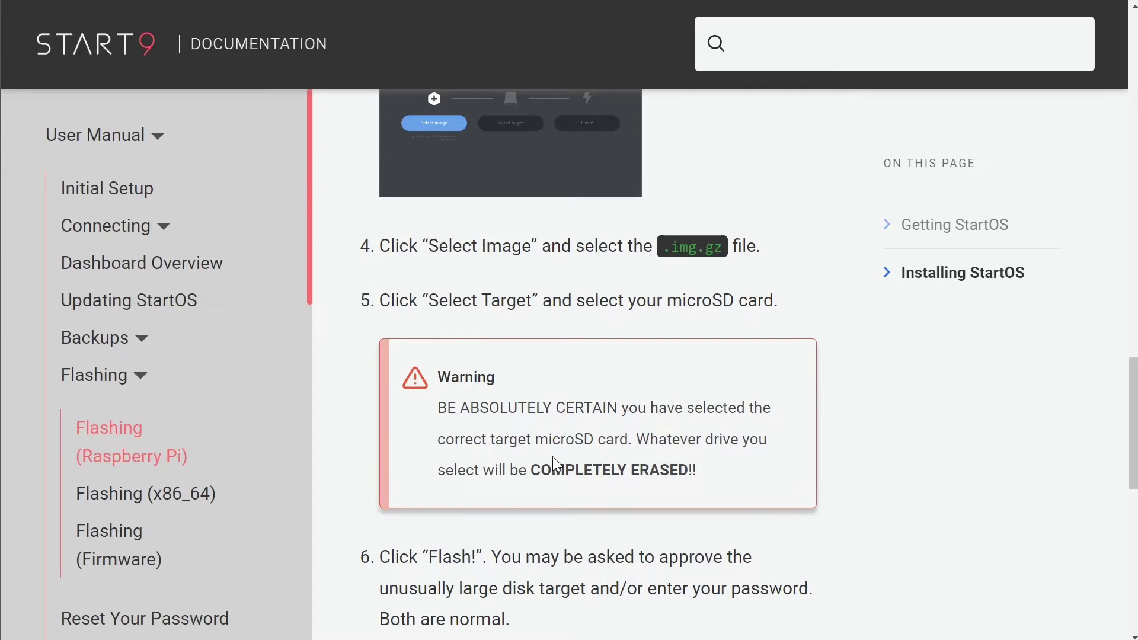
scroll(552, 456, down, 6)
drag(676, 349, 644, 393)
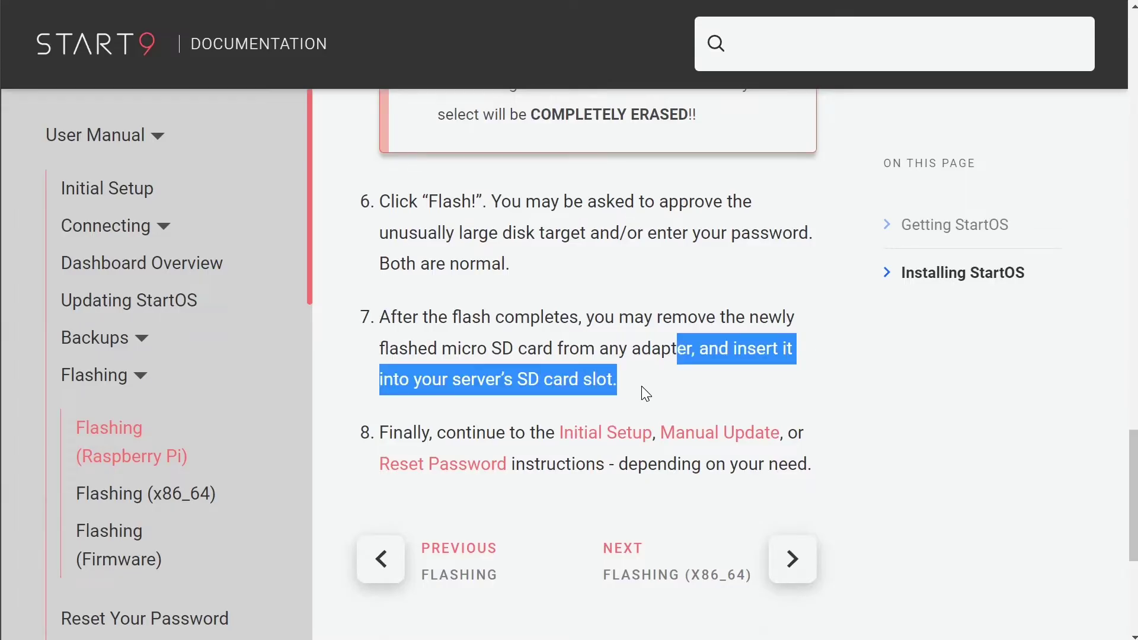
click(642, 387)
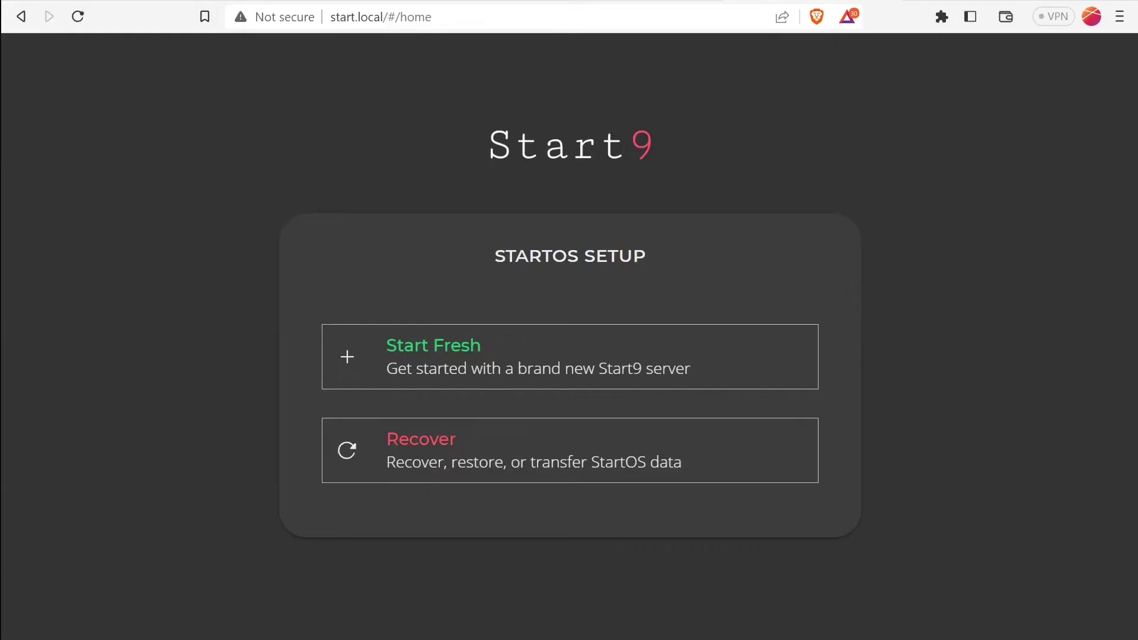
Set up a fresh StartOS server using the WDC WDS 100T2B0A-00S drive for storage
click(515, 349)
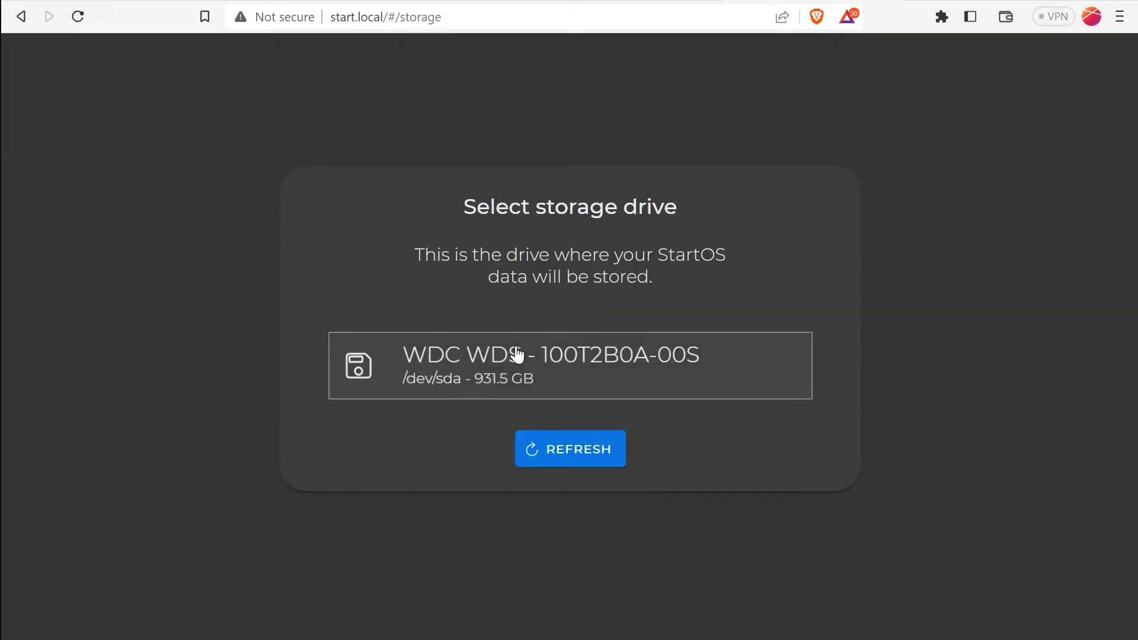
click(516, 349)
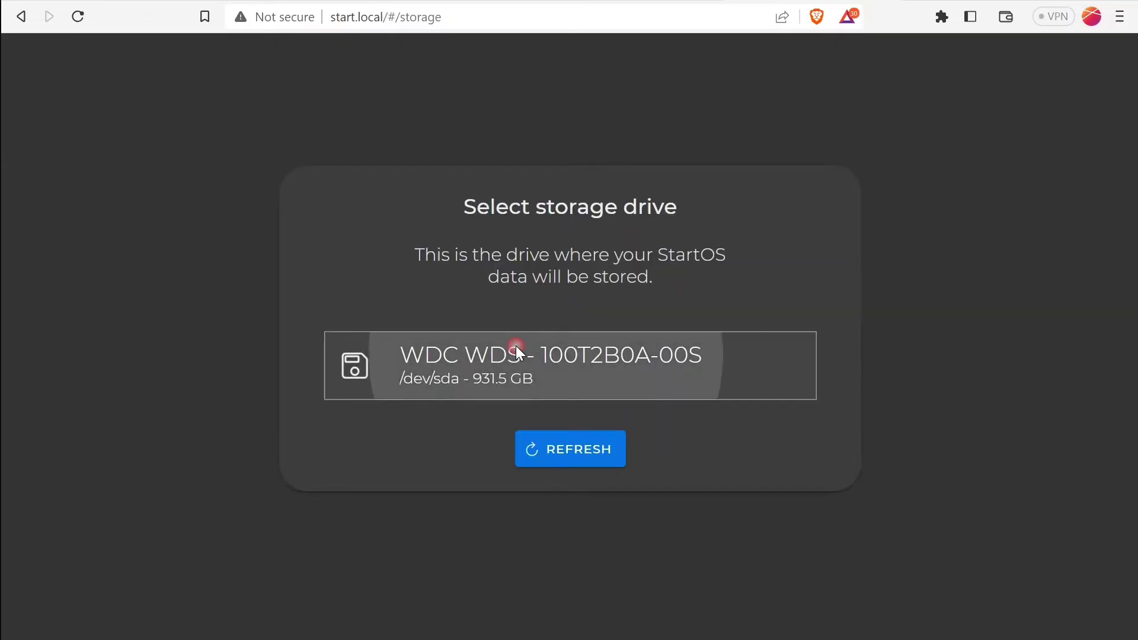
click(732, 398)
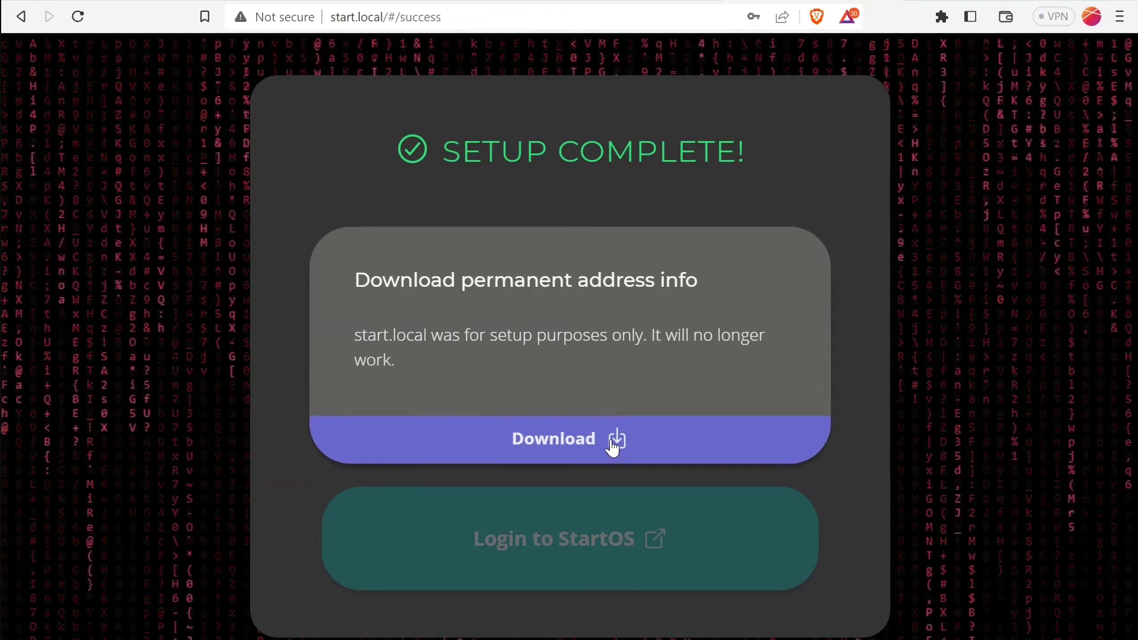
Download the permanent address info and review its home (LAN) and on-the-go (Tor) access sections
click(614, 439)
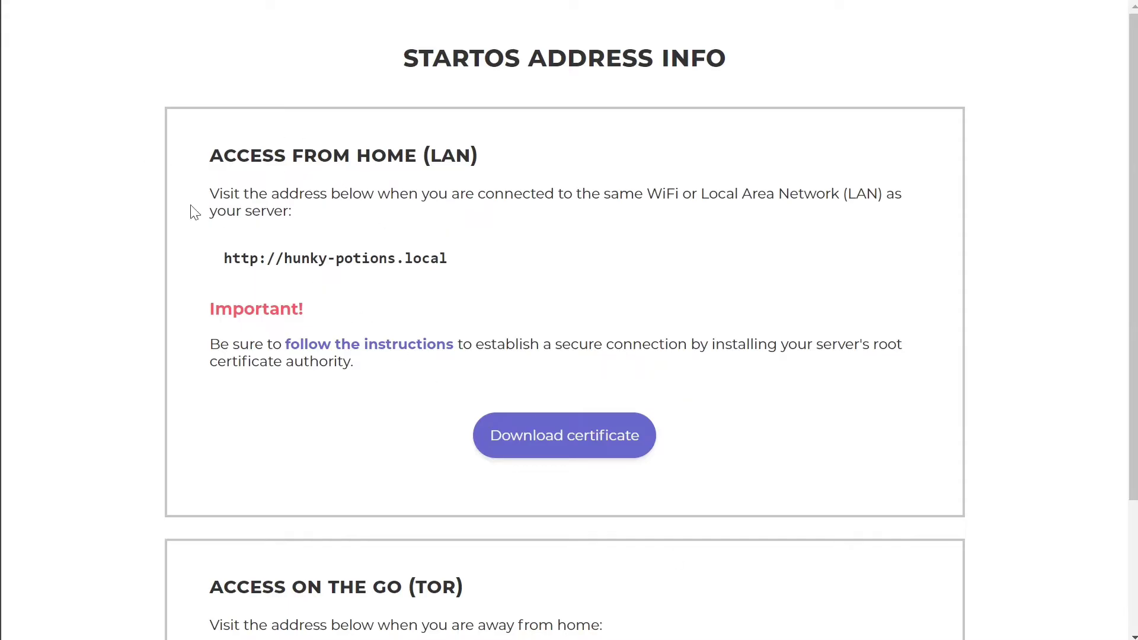
drag(220, 259, 527, 277)
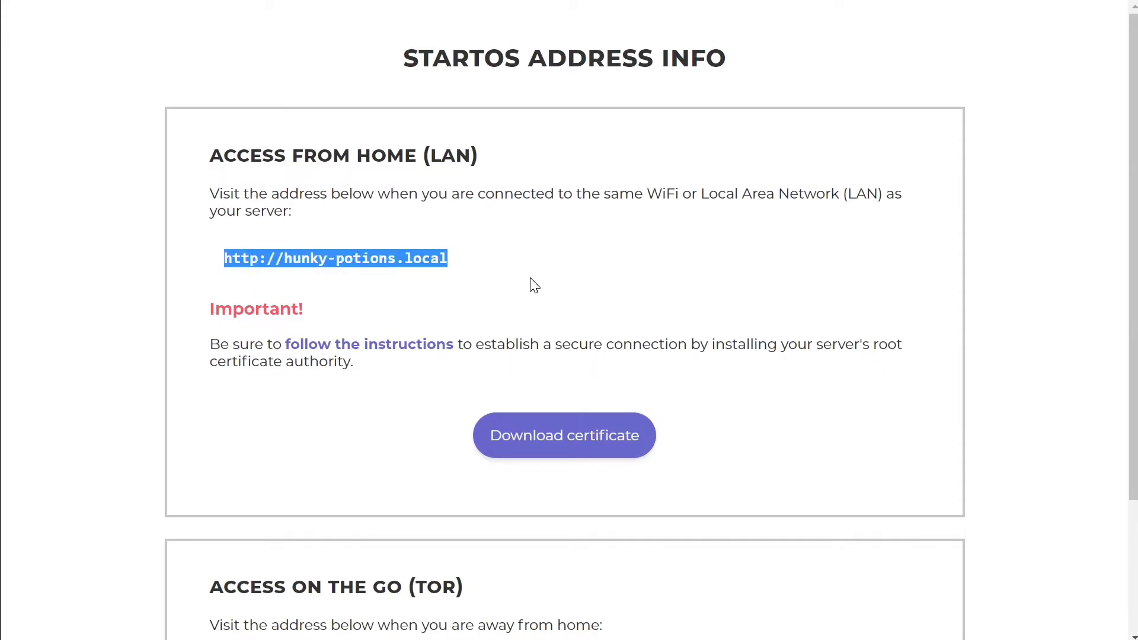
click(535, 285)
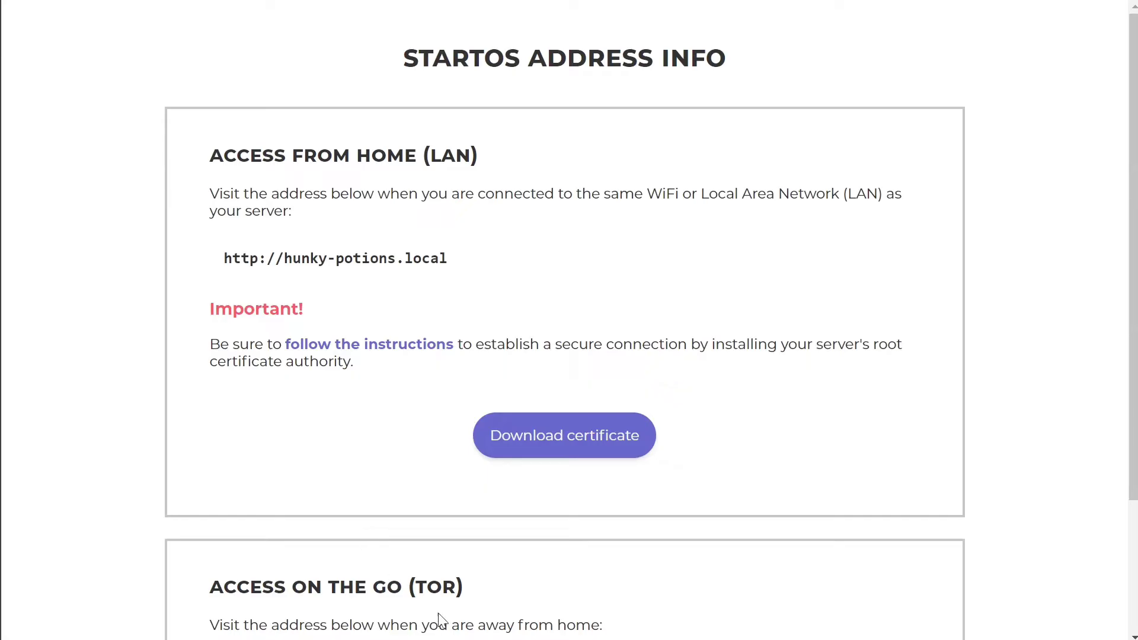
drag(600, 625, 210, 613)
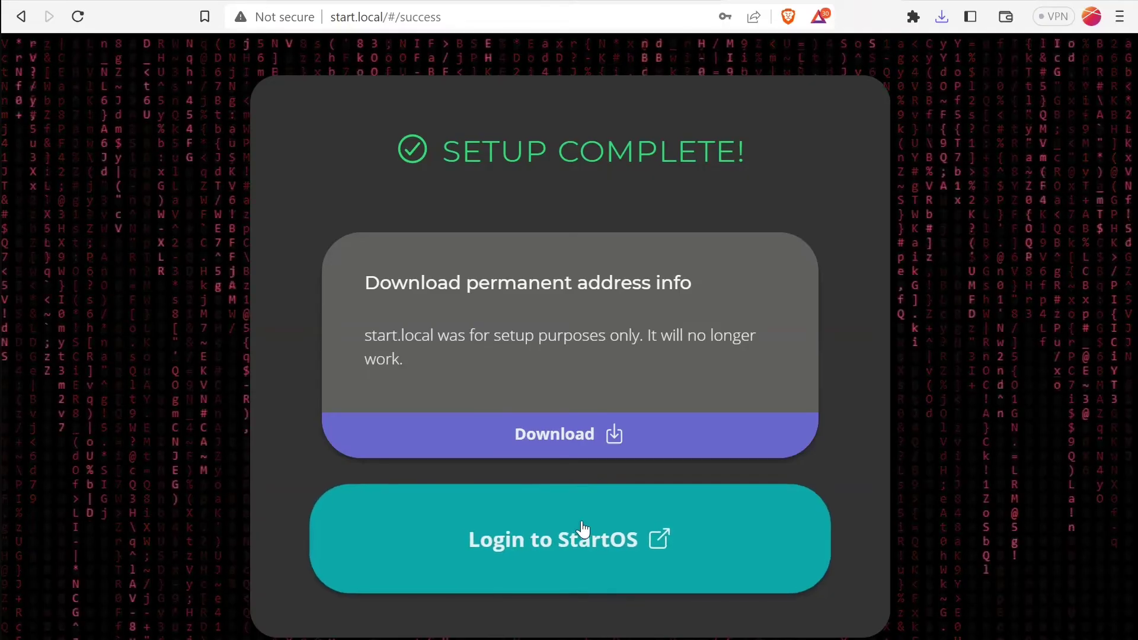
Log in to StartOS and look over the cards on its welcome page
click(581, 520)
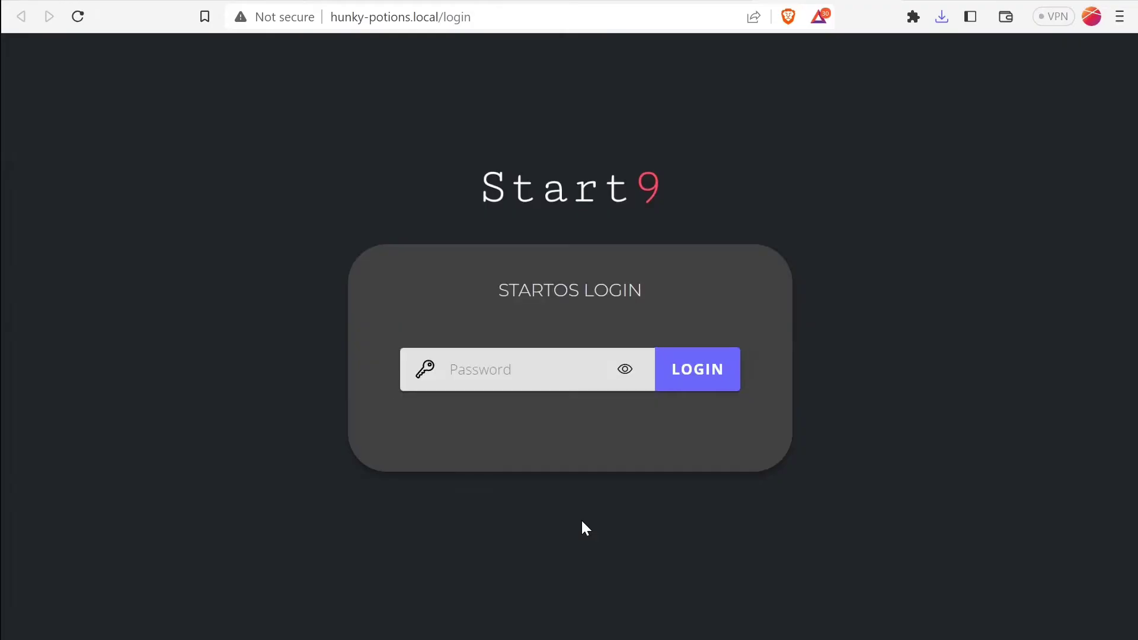
click(696, 389)
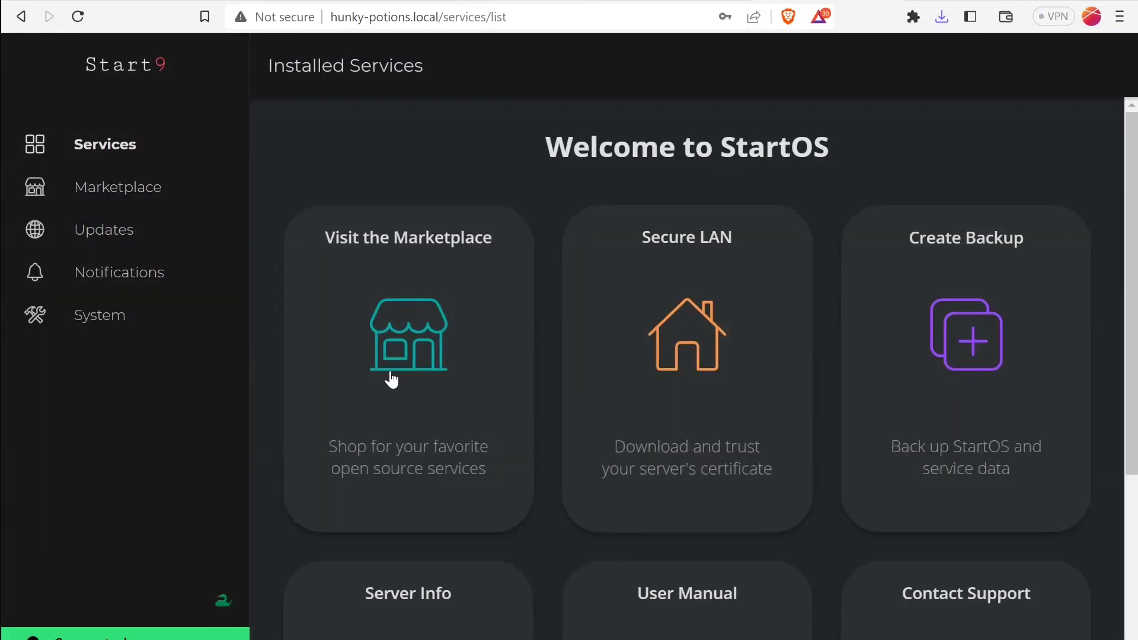
scroll(957, 350, down, 3)
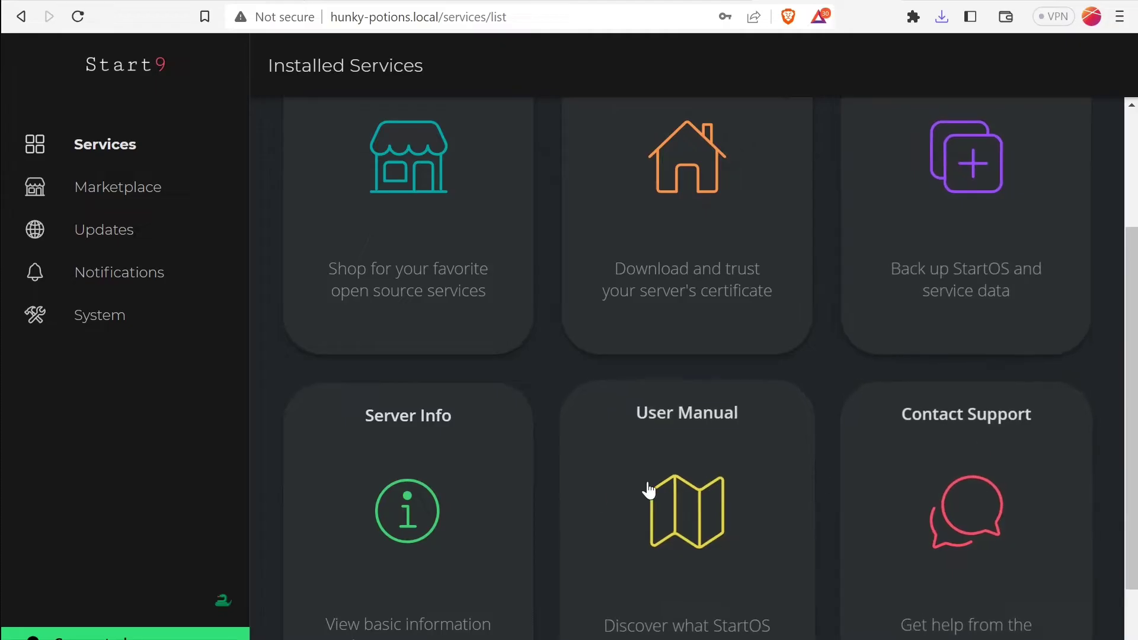
scroll(464, 500, down, 1)
scroll(465, 501, up, 5)
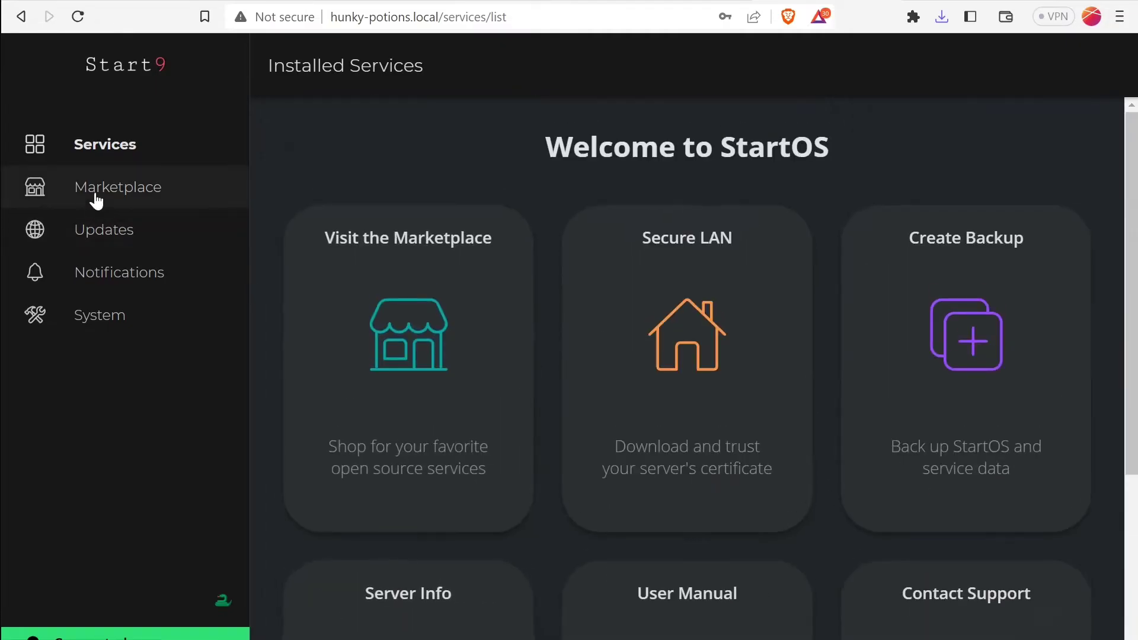
Look over the Start9 Registry in the marketplace, the service updates and the notifications
click(96, 198)
scroll(688, 355, down, 6)
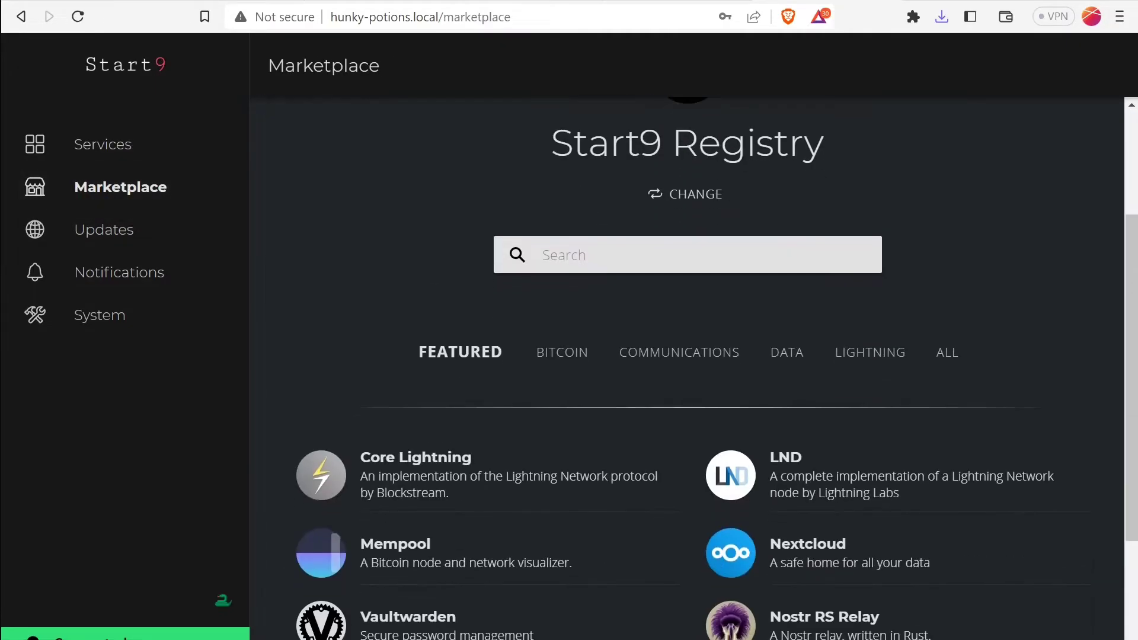
scroll(741, 306, up, 6)
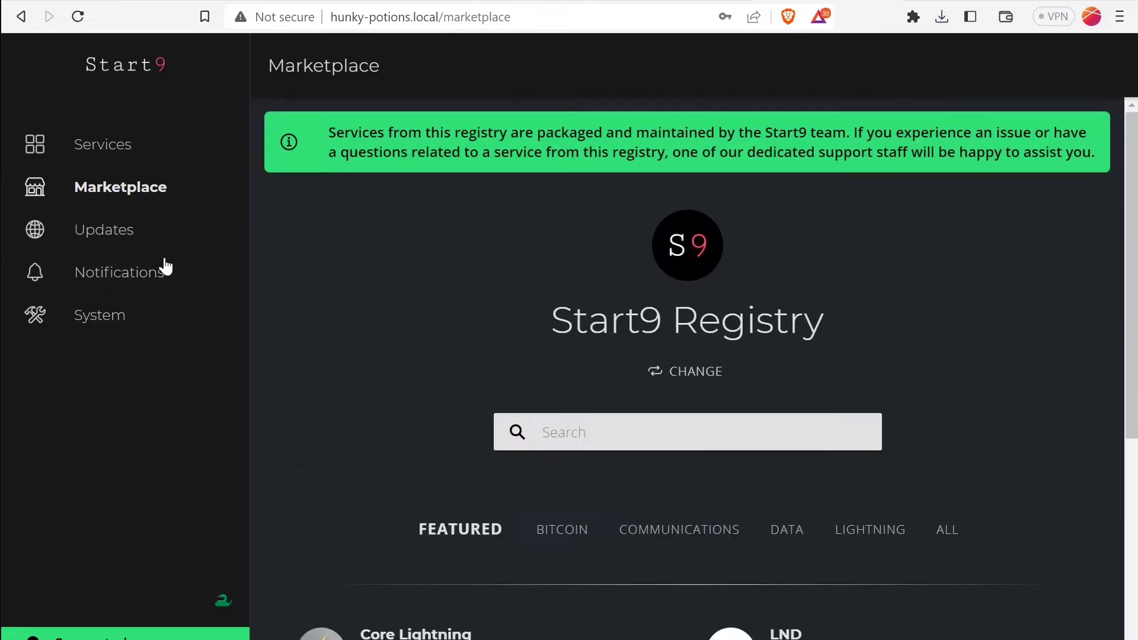
click(103, 231)
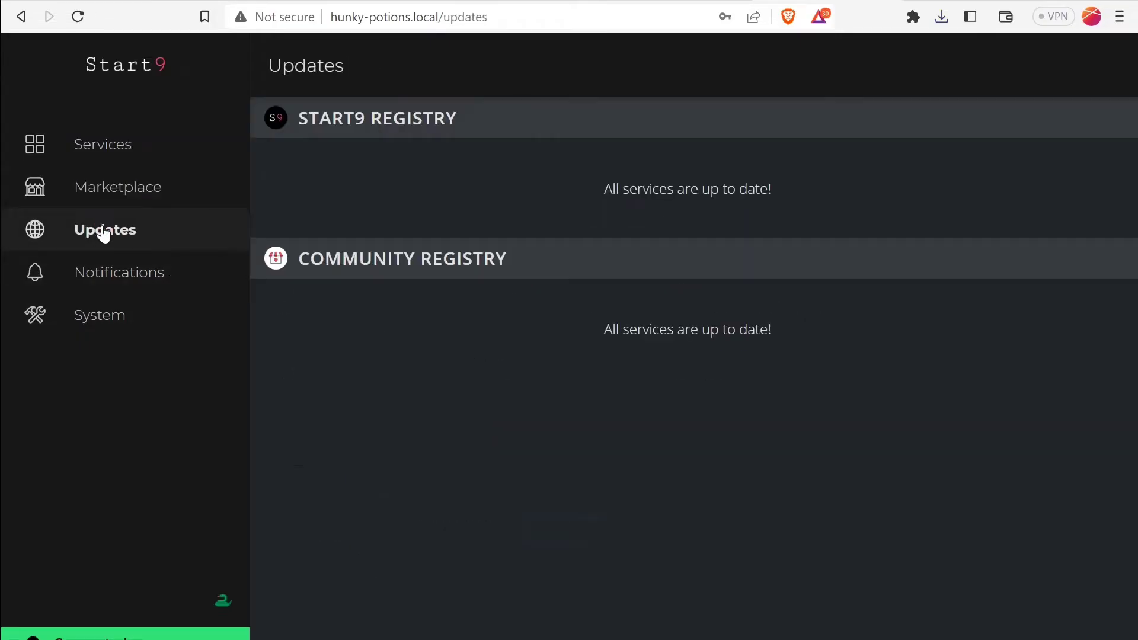
click(118, 287)
Download the server's root certificate from the system's LAN settings and save it as hunky-potions.local (1).crt
click(125, 318)
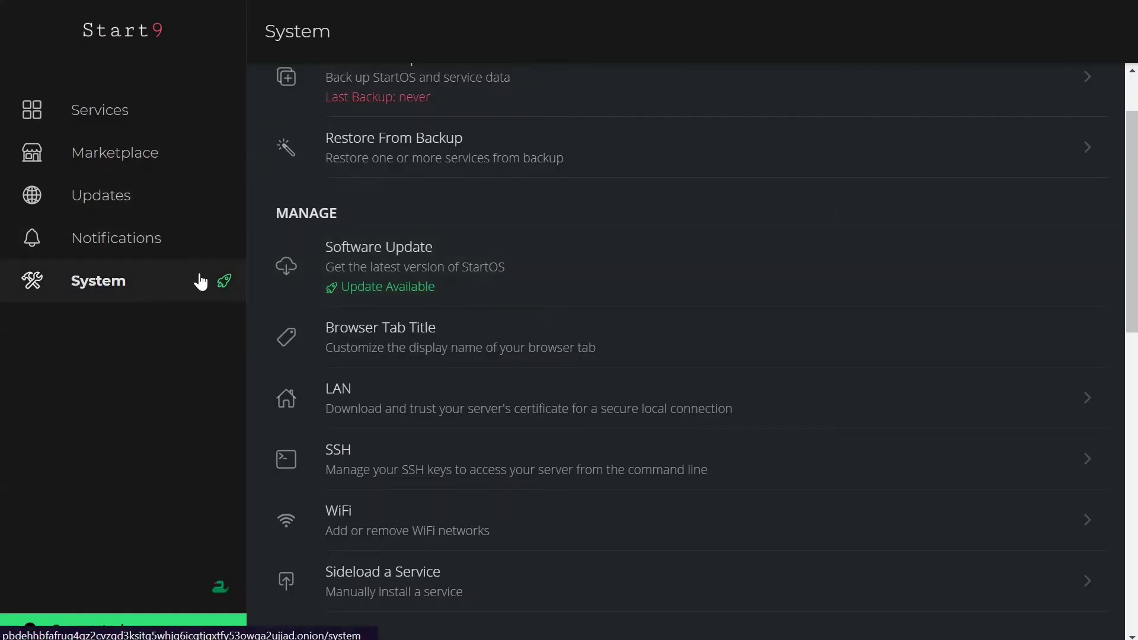
click(408, 415)
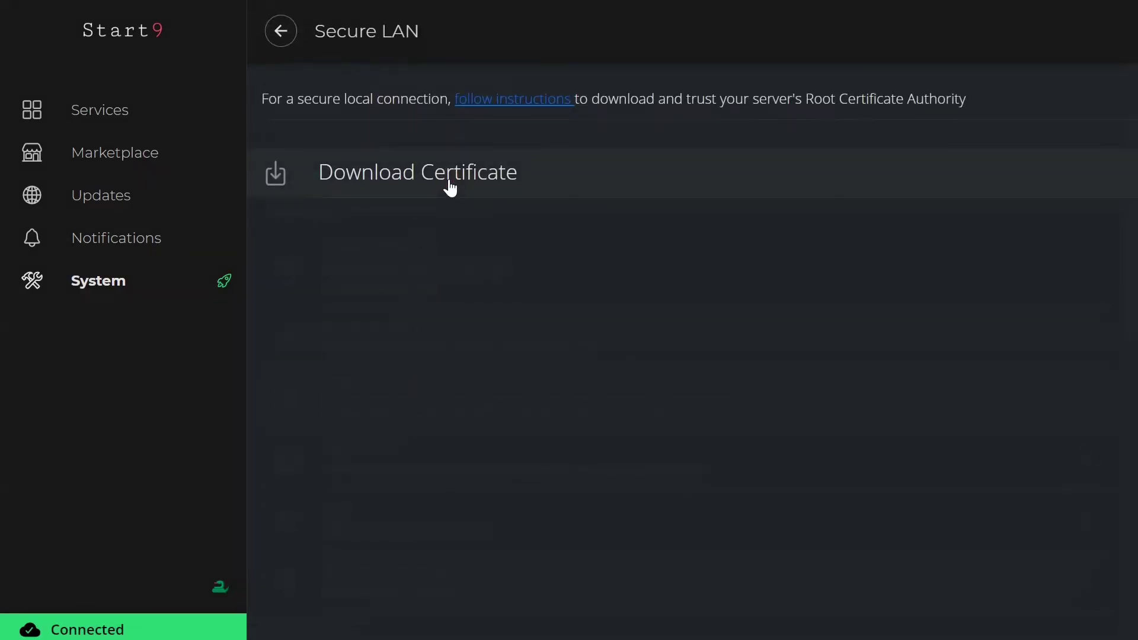
click(486, 196)
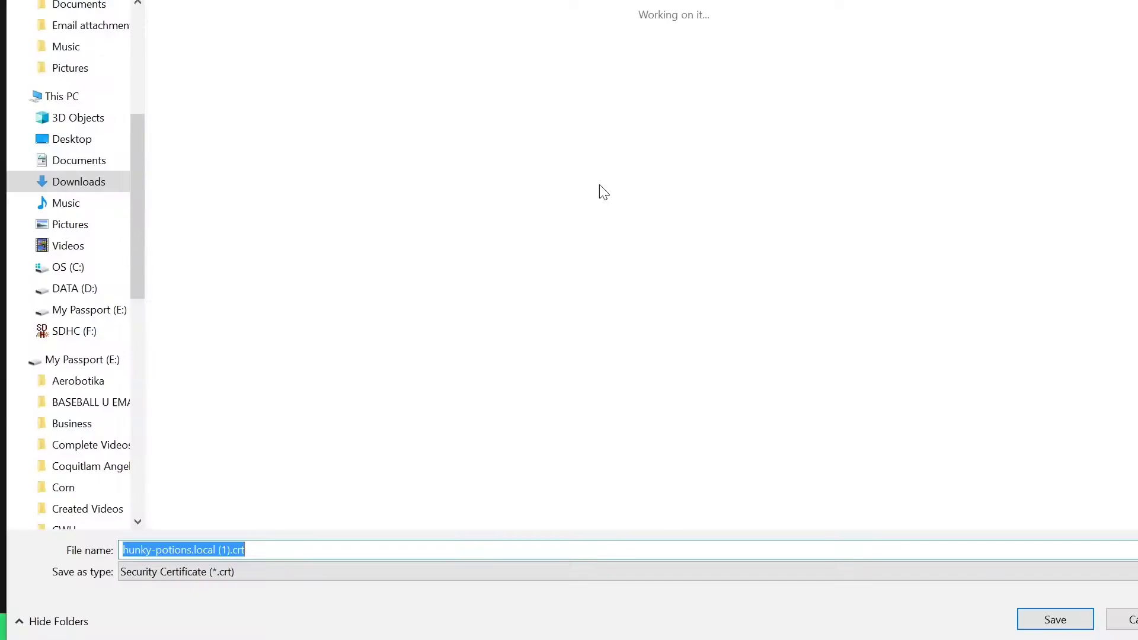
key(Return)
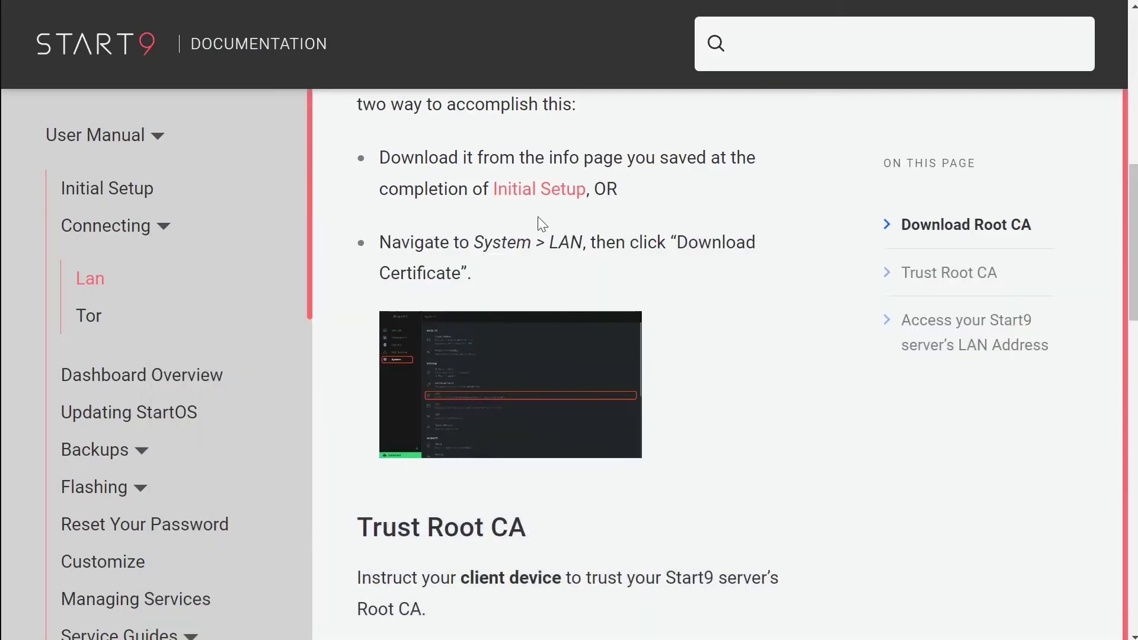
Read the Start9 documentation on trusting the Root CA, including the Windows guide with its Bonjour and certificate snap-in instructions
scroll(538, 219, down, 5)
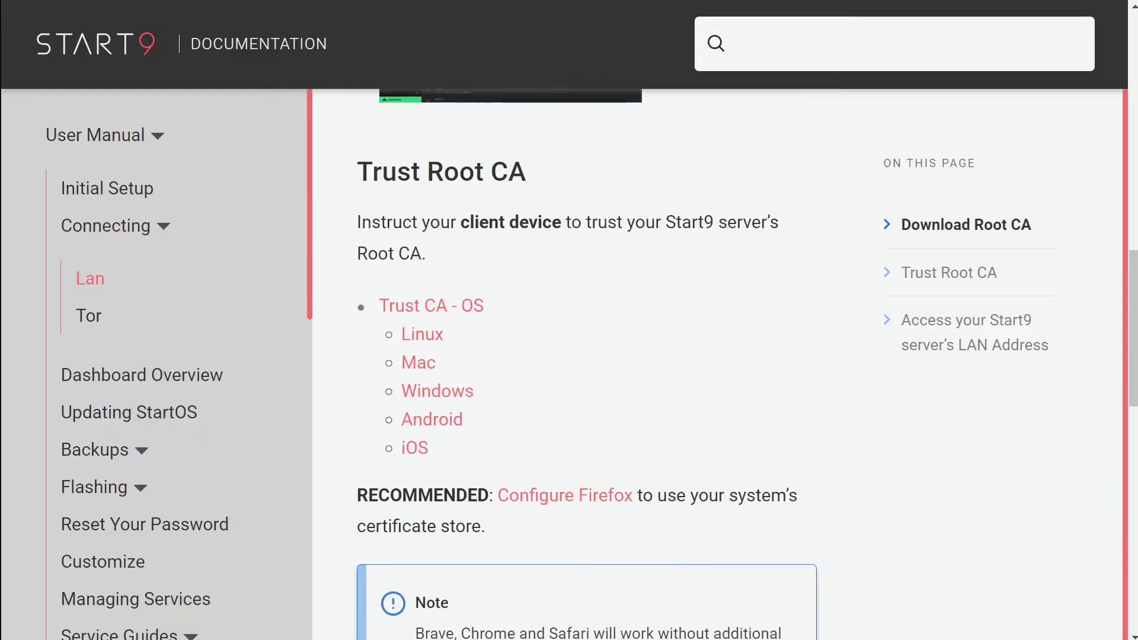
click(434, 390)
scroll(592, 359, down, 5)
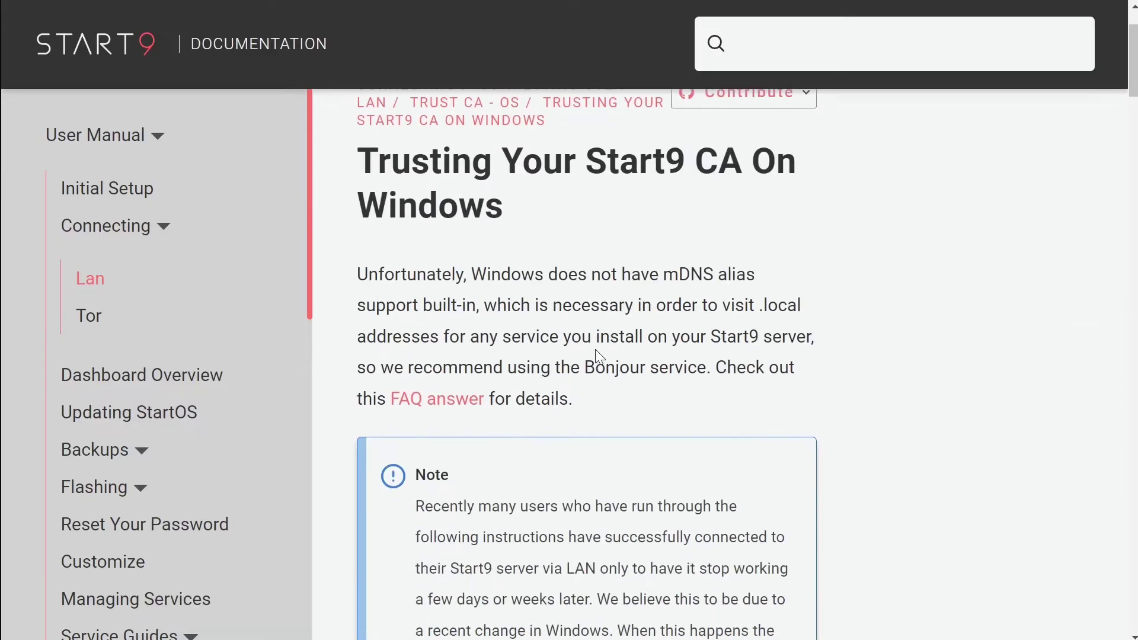
scroll(574, 294, down, 6)
click(501, 234)
scroll(607, 419, down, 3)
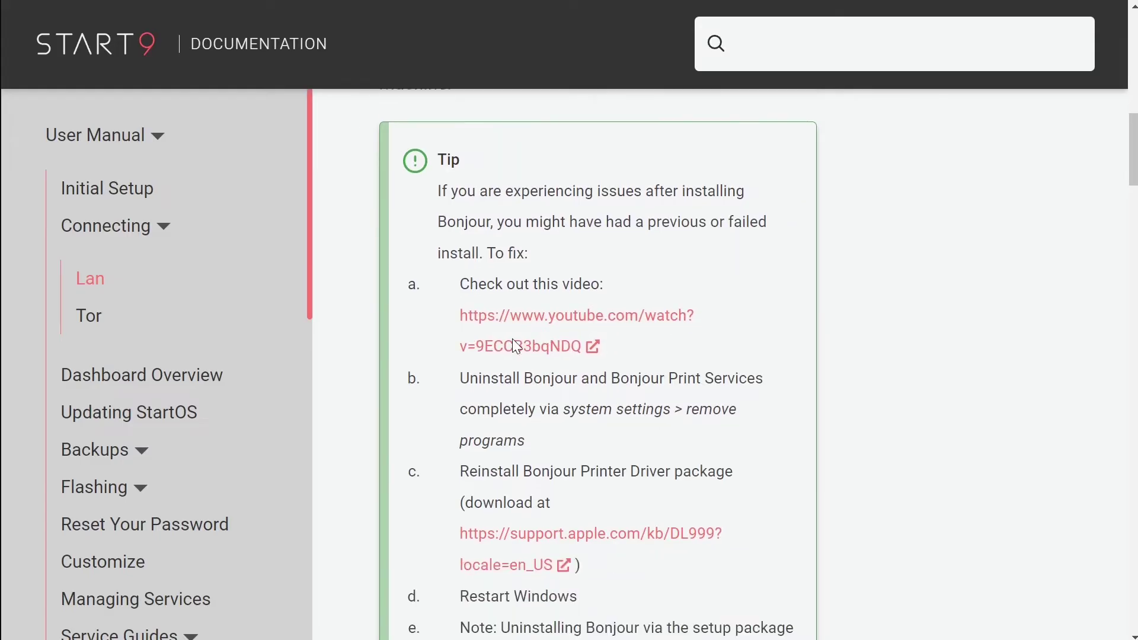
scroll(512, 339, down, 1)
scroll(511, 361, down, 10)
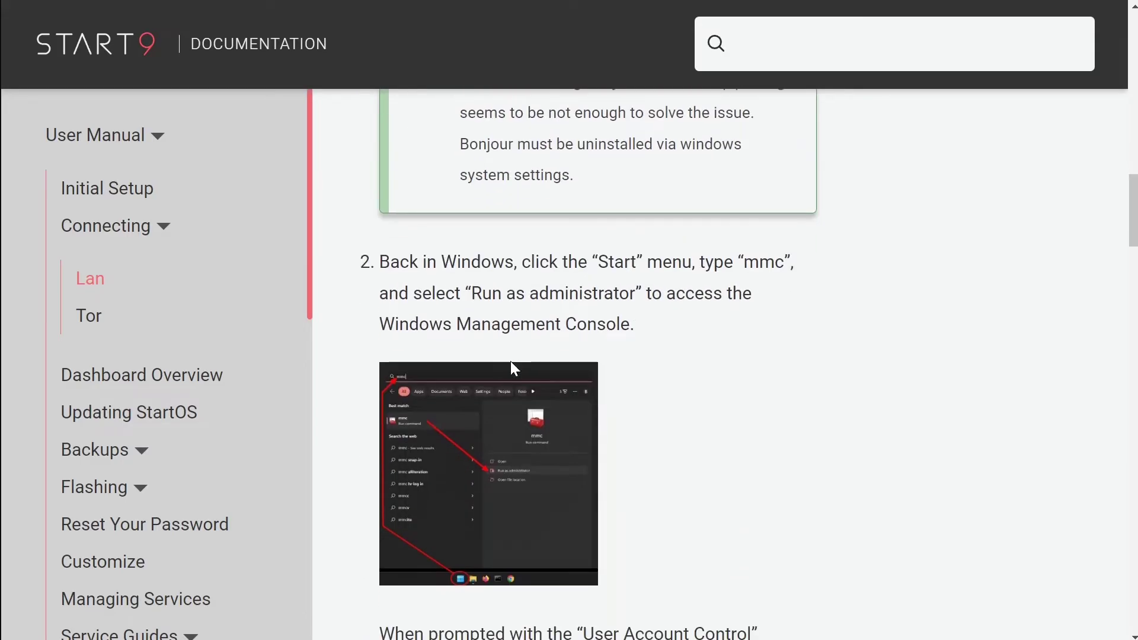
scroll(510, 361, down, 7)
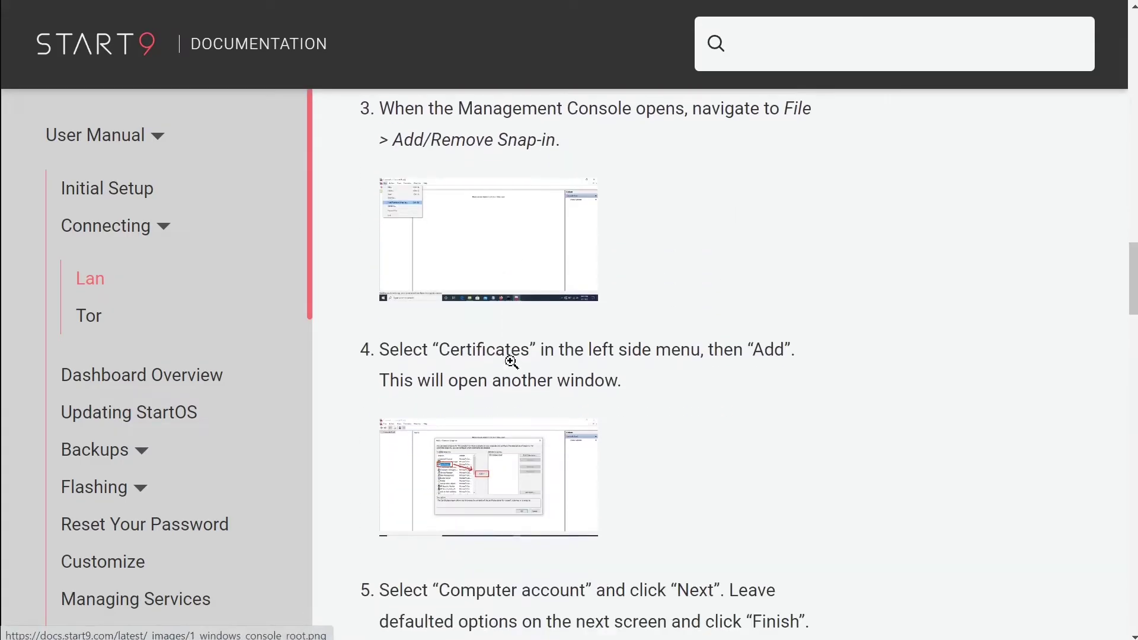
scroll(510, 361, down, 8)
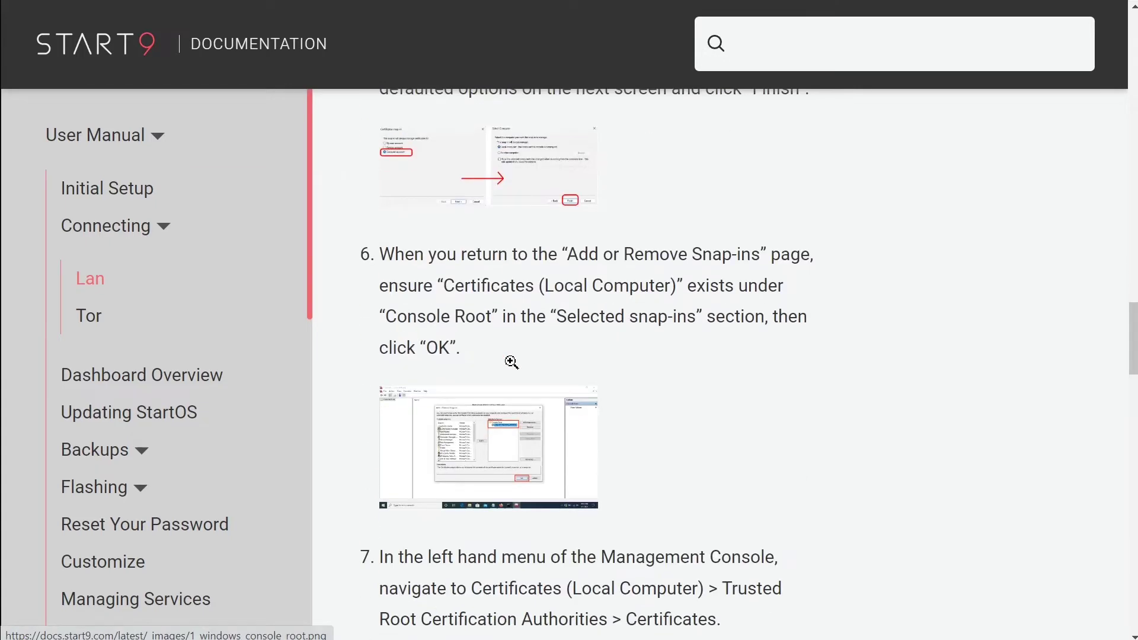
key(alt+Left)
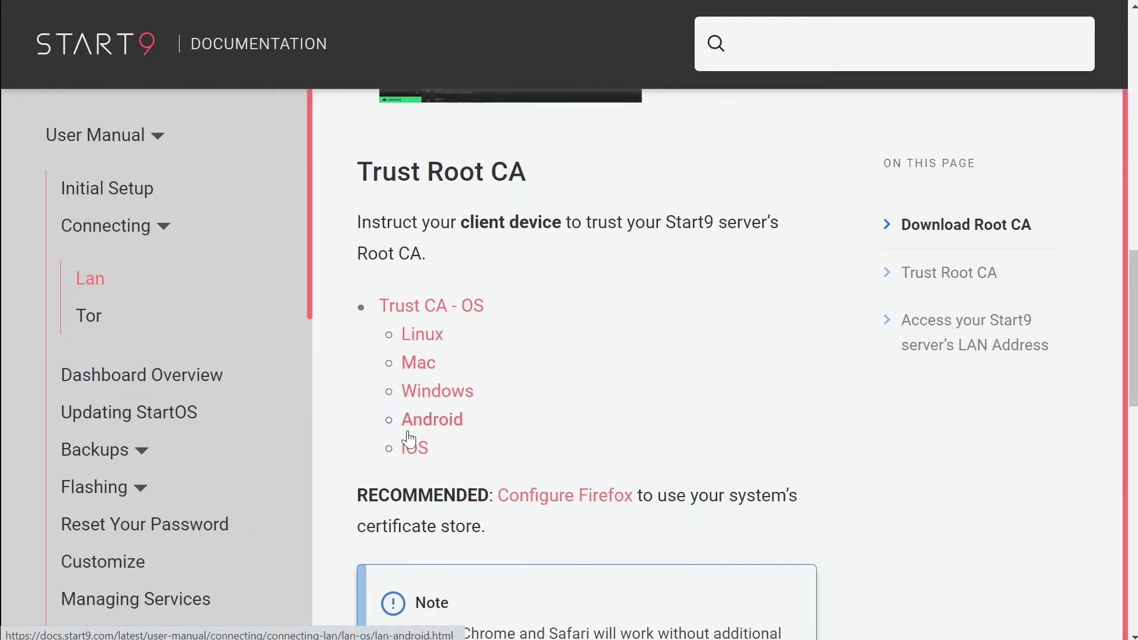
scroll(708, 421, down, 3)
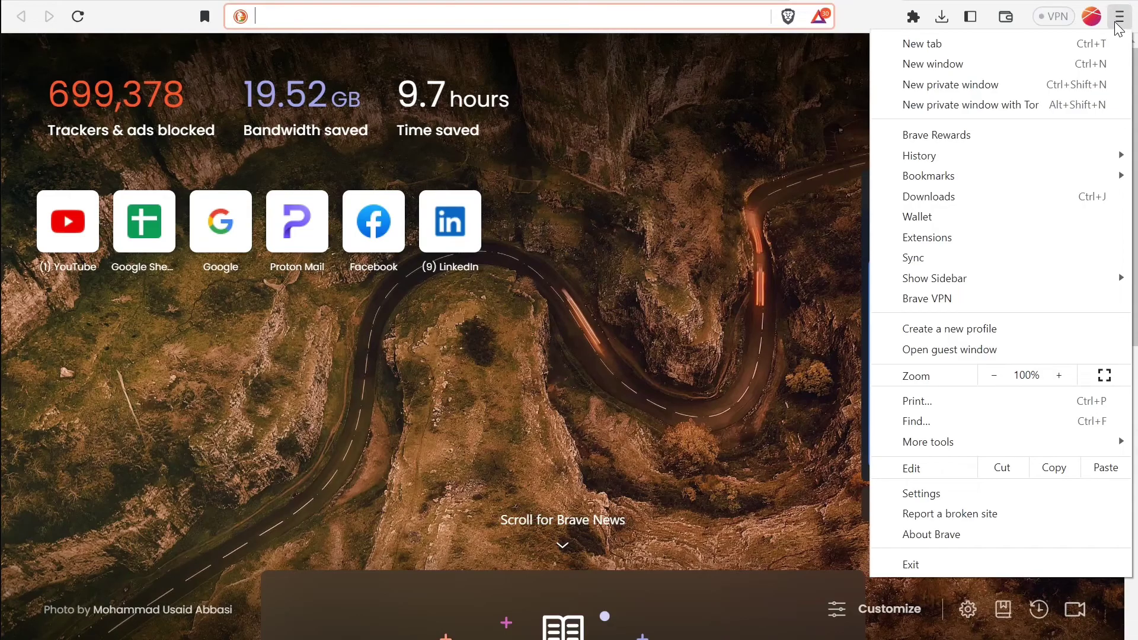
Open the device certificate manager from Brave's privacy and security settings
click(1008, 495)
click(253, 413)
scroll(427, 406, down, 5)
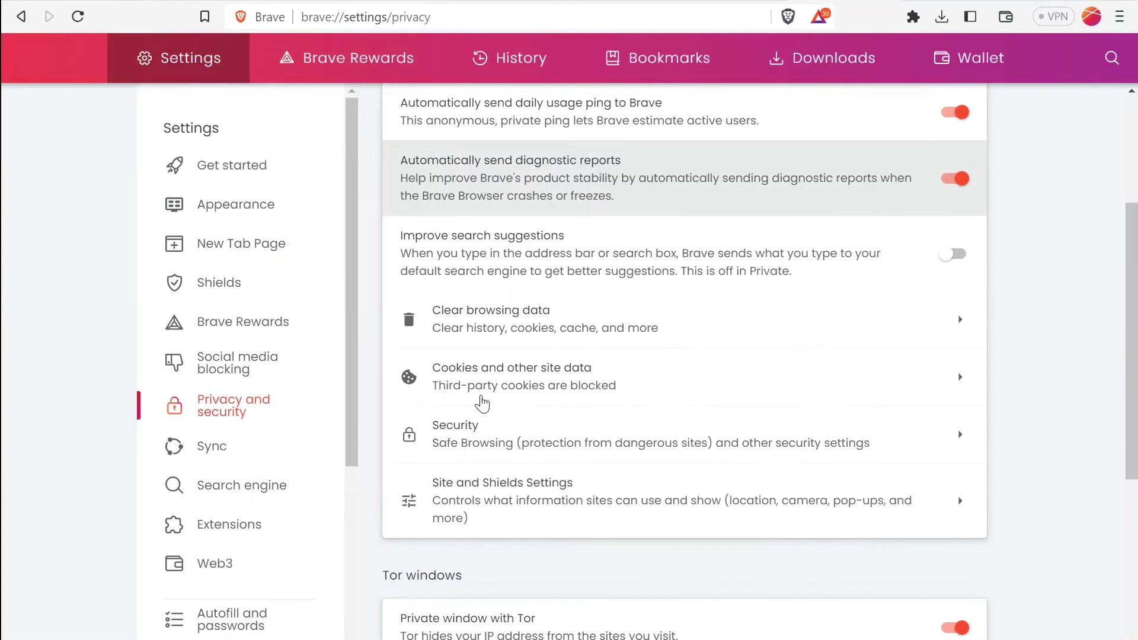
click(492, 381)
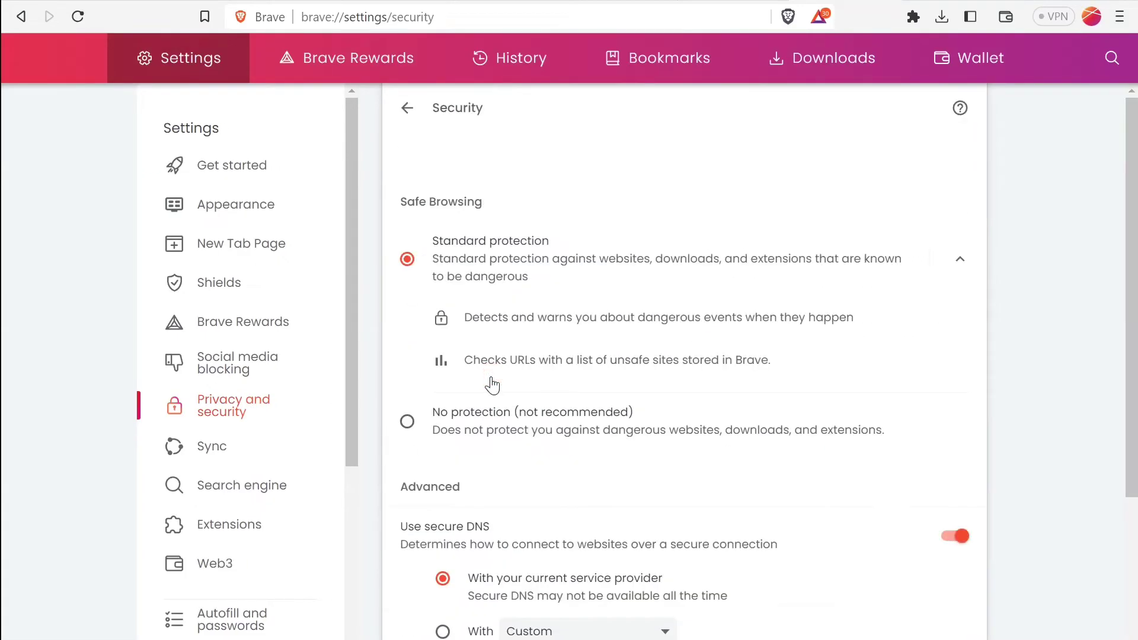
scroll(490, 386, down, 4)
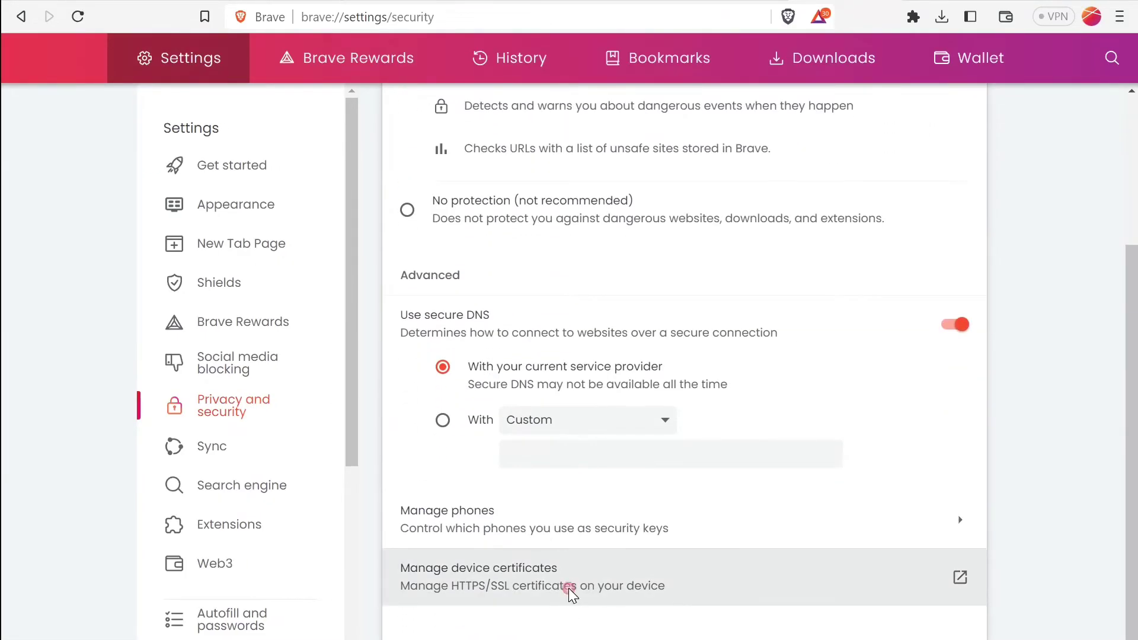
click(569, 588)
Import hunky-potions.local.crt from the Downloads folder, starting from the Intermediate Certification Authorities list, and complete the import wizard
click(211, 29)
click(57, 240)
click(374, 400)
click(396, 140)
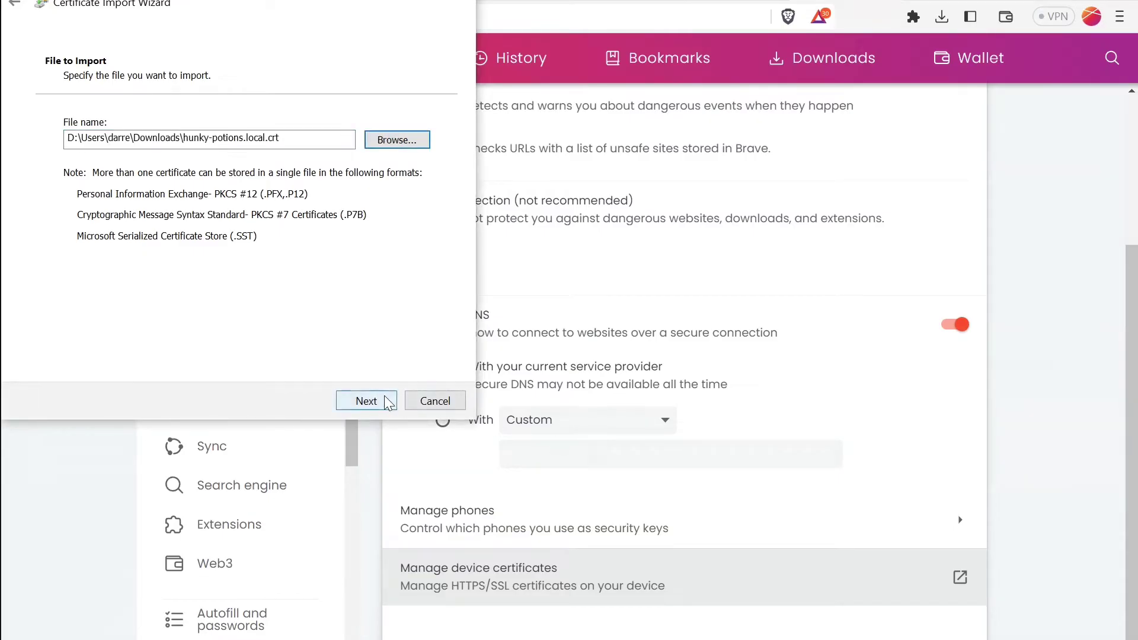
click(387, 403)
click(366, 401)
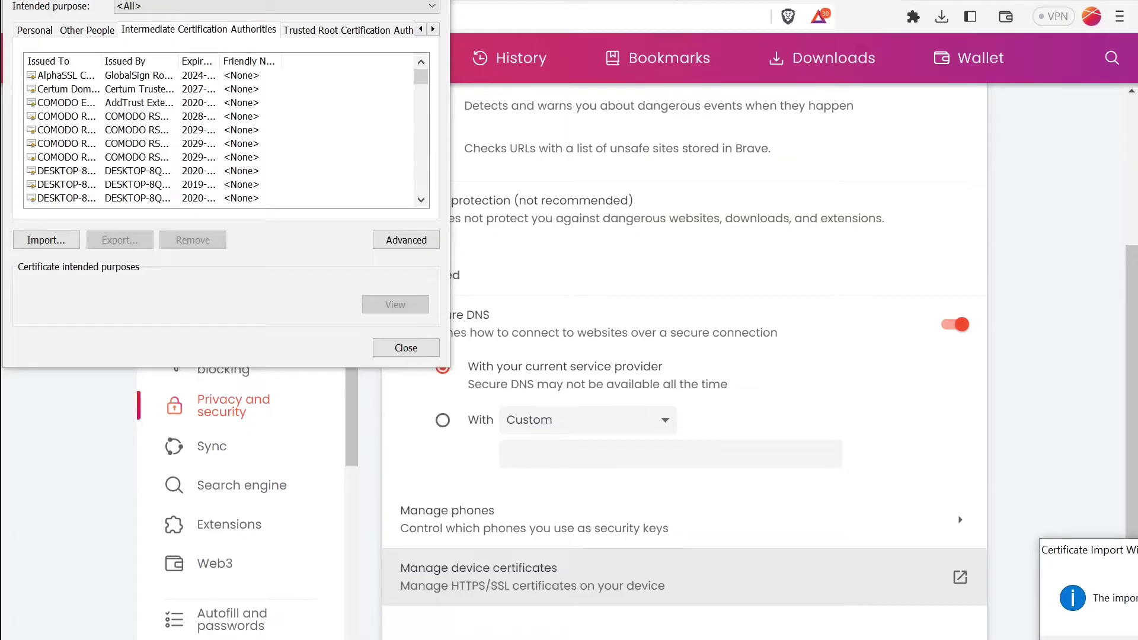
key(Return)
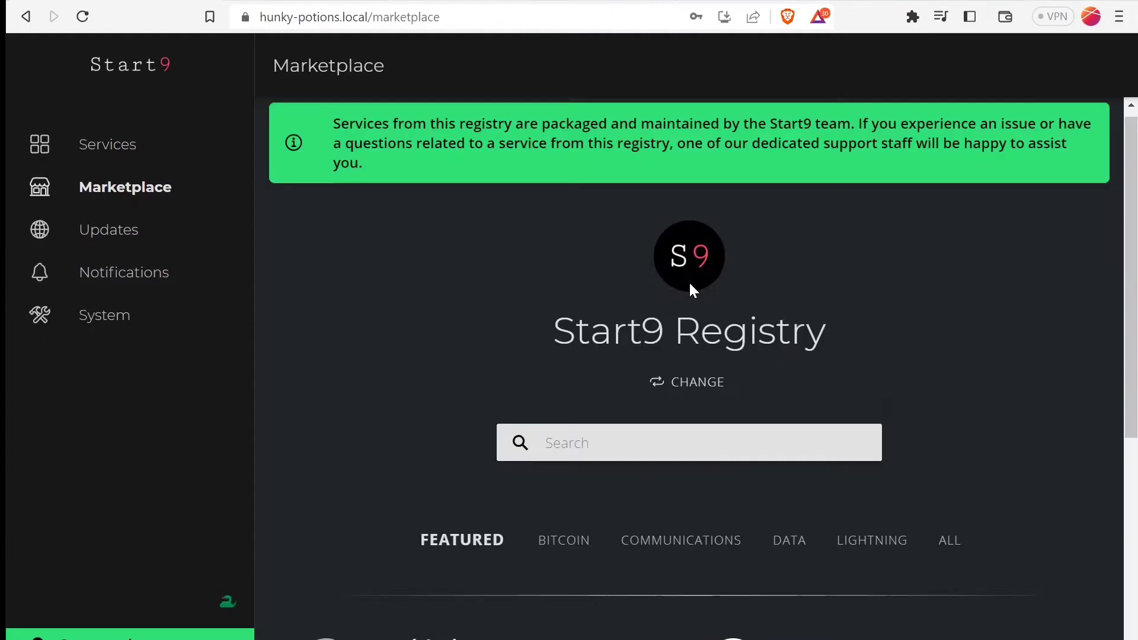
Find Bitcoin Core 24.0.1 among the Bitcoin services of the Start9 Registry and install it
scroll(688, 285, down, 3)
click(566, 373)
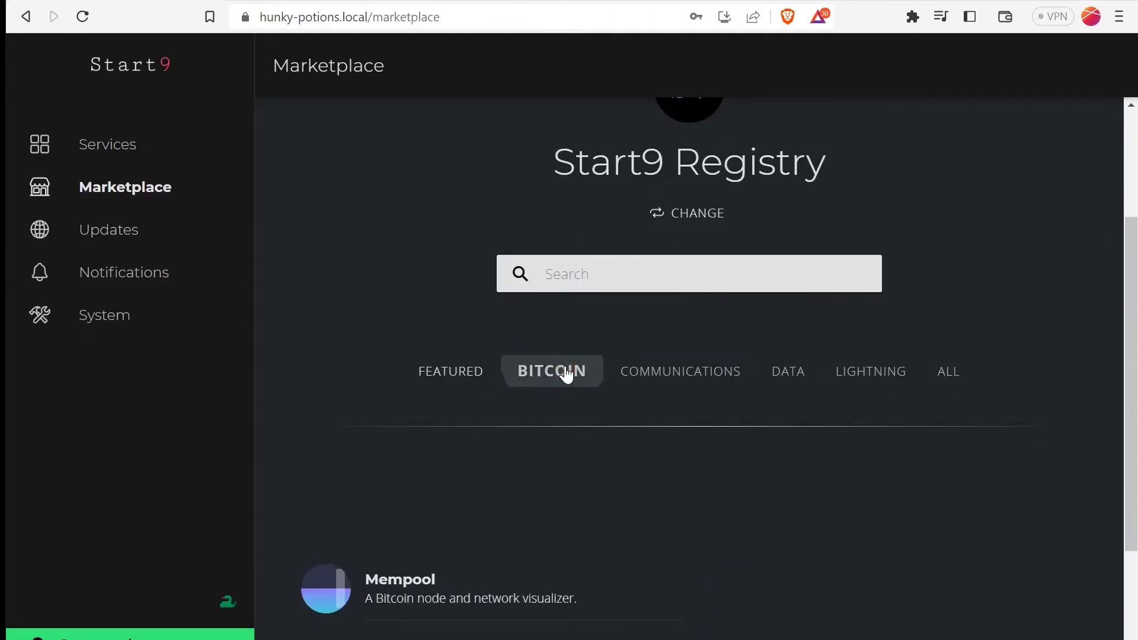
scroll(566, 374, down, 3)
click(851, 513)
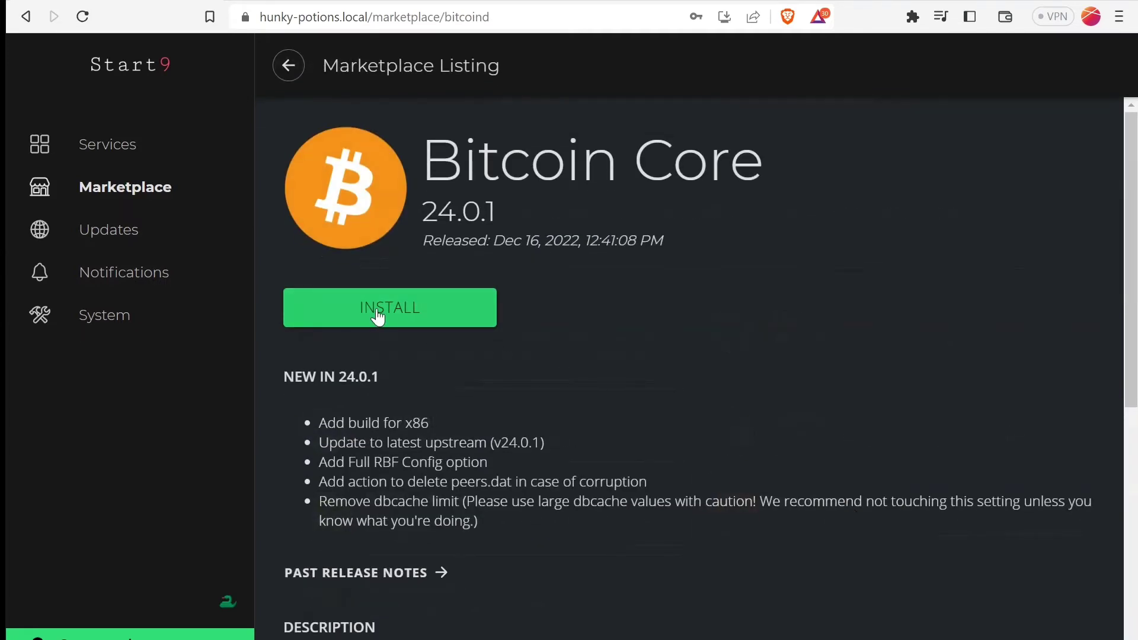
click(376, 311)
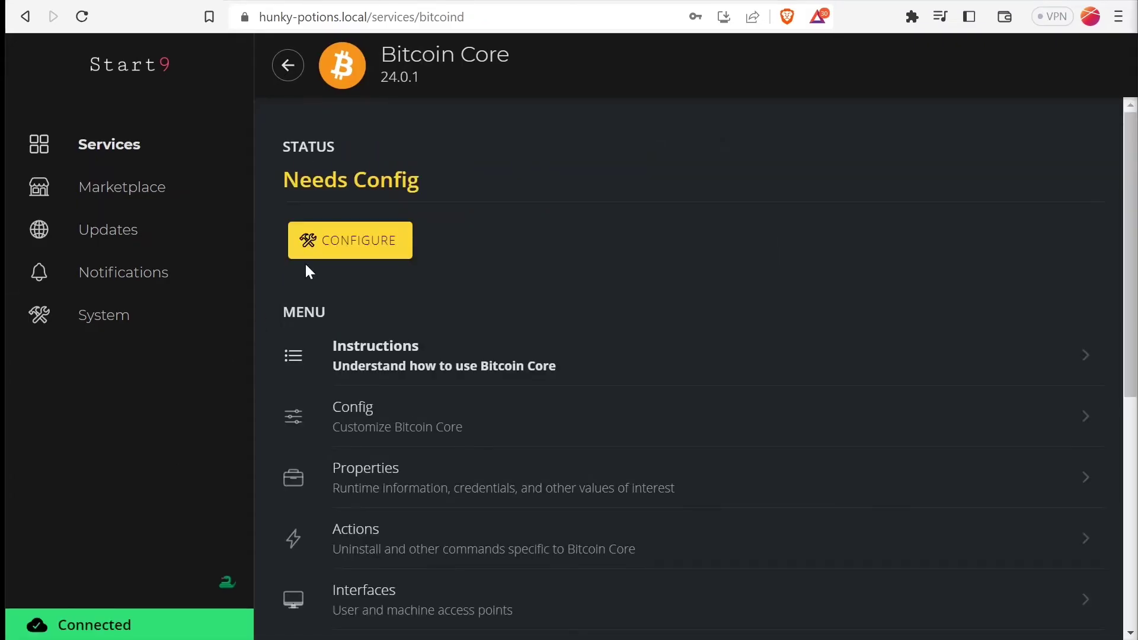
Save Bitcoin Core's configuration with the recommended defaults and start the service
click(325, 251)
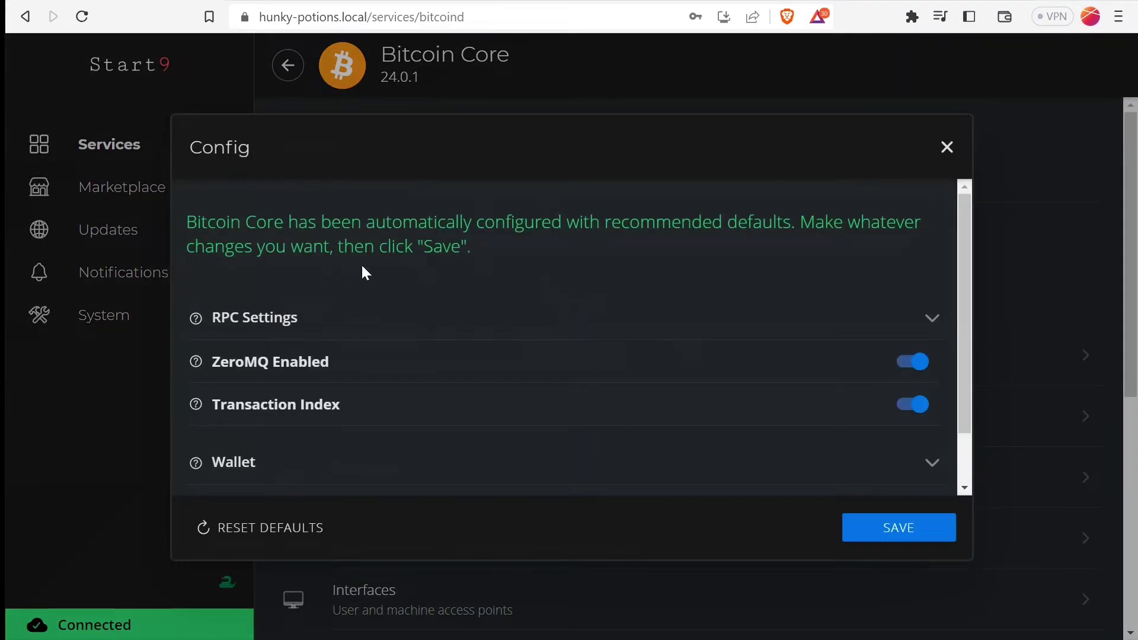
click(931, 528)
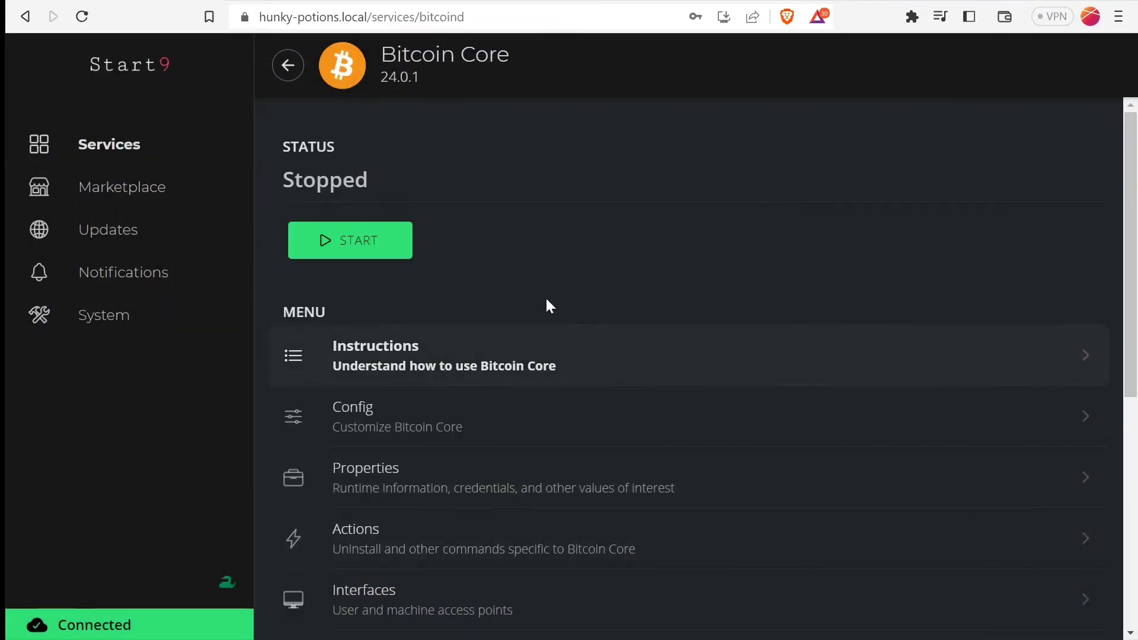
click(374, 242)
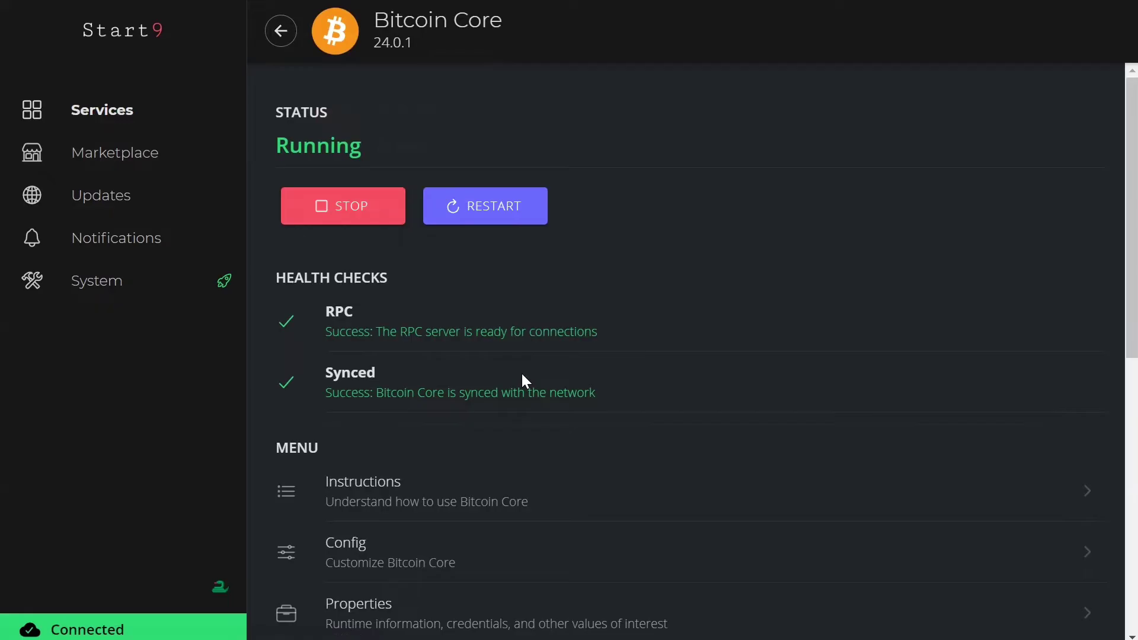
Look over the status, health checks and menu on the Bitcoin Core service page
scroll(533, 350, down, 2)
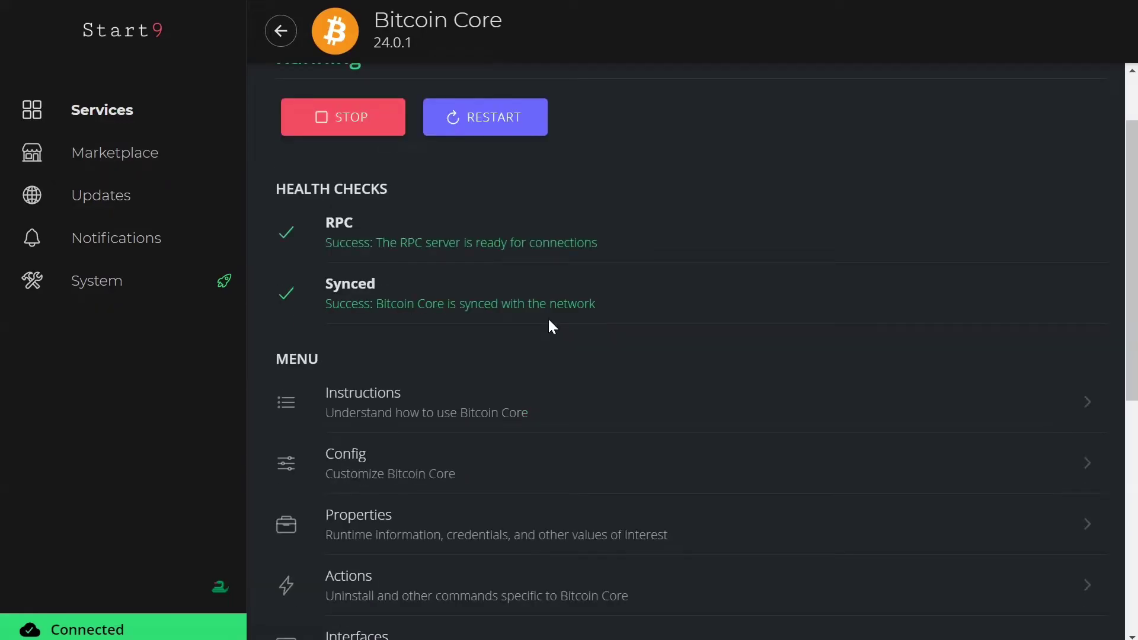
scroll(536, 353, up, 2)
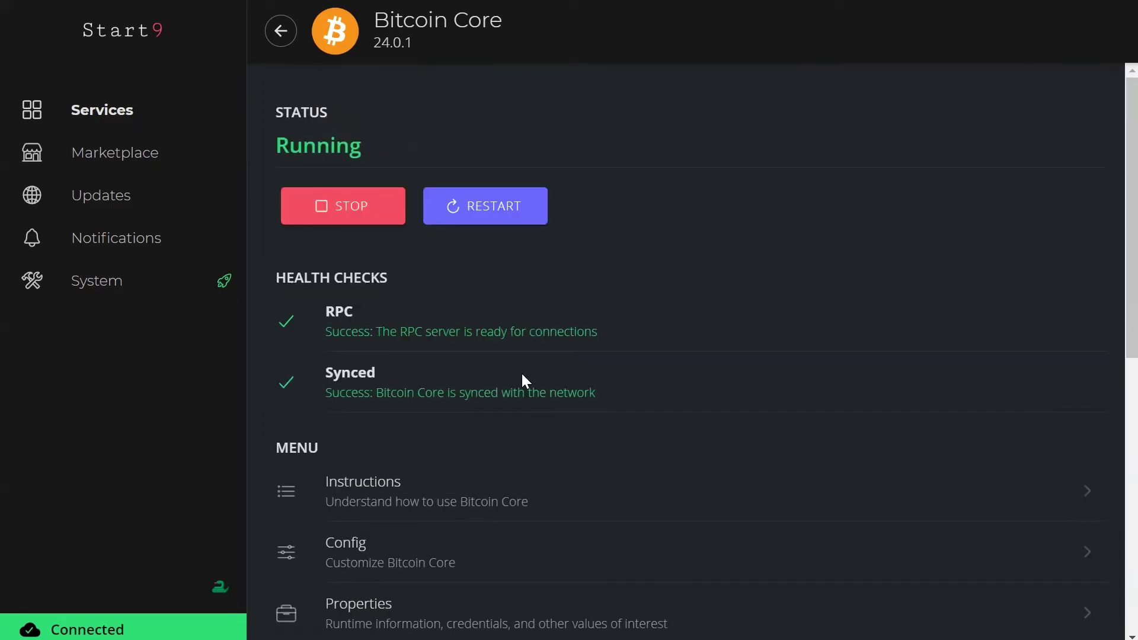
scroll(522, 377, down, 2)
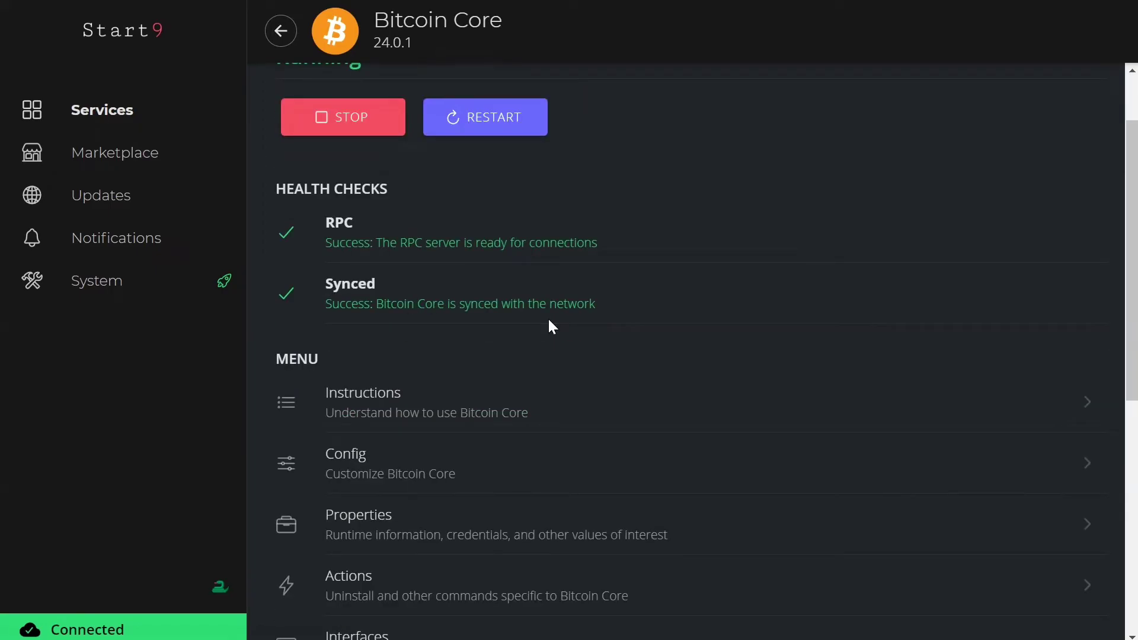
scroll(523, 374, up, 2)
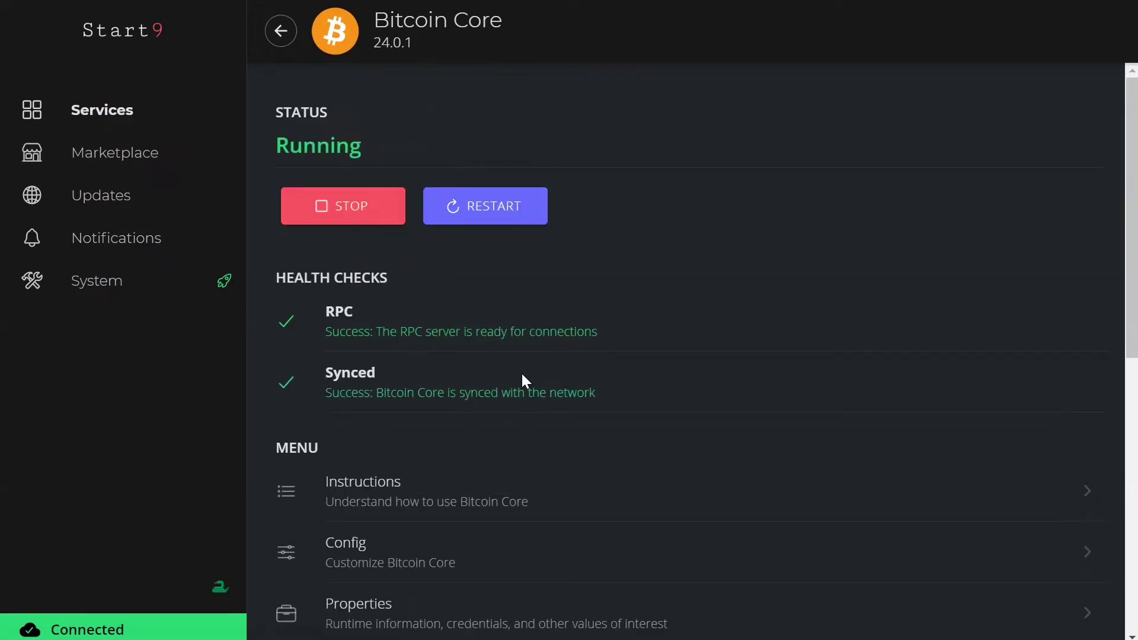
scroll(522, 380, down, 2)
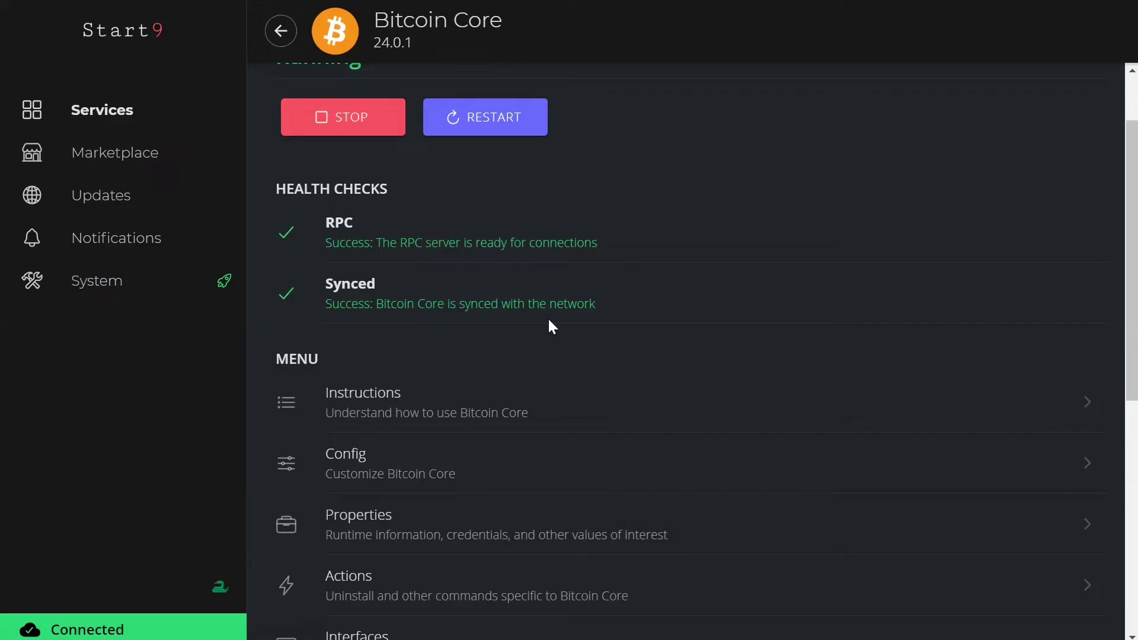
scroll(524, 380, up, 2)
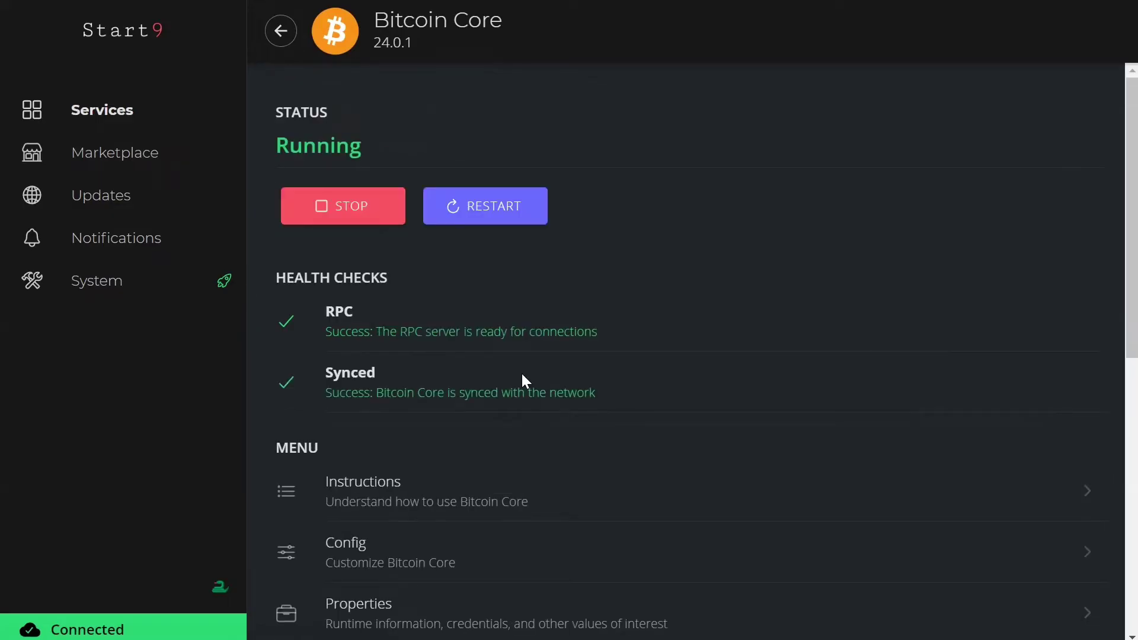
scroll(522, 380, down, 2)
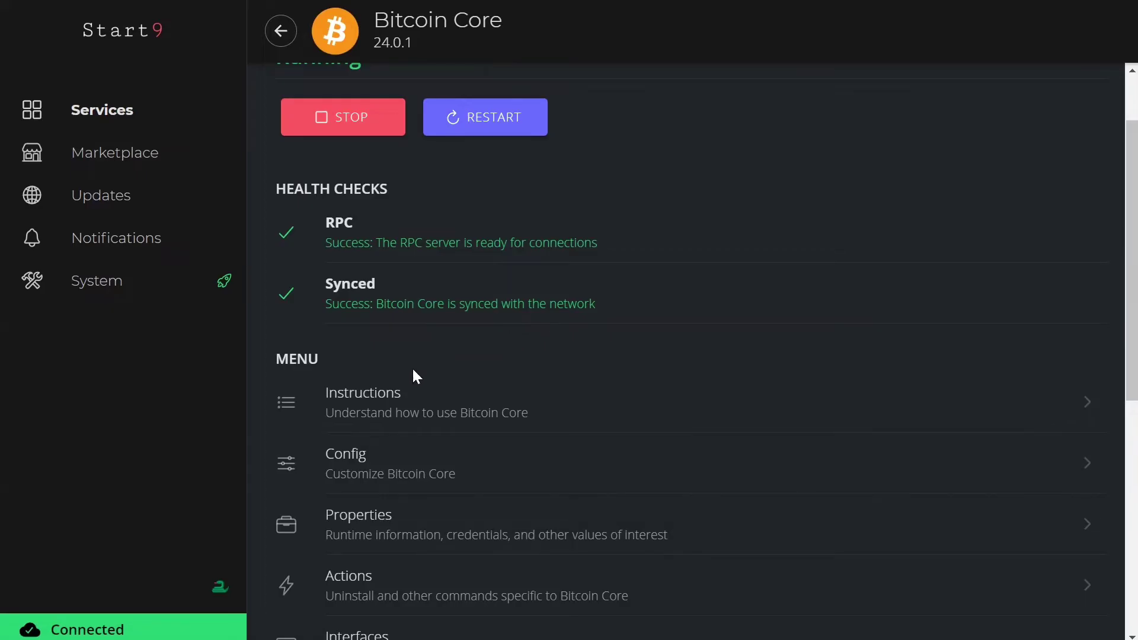
Read the Bitcoin Core instructions on configuration, syncing, using a wallet and pruning
click(392, 407)
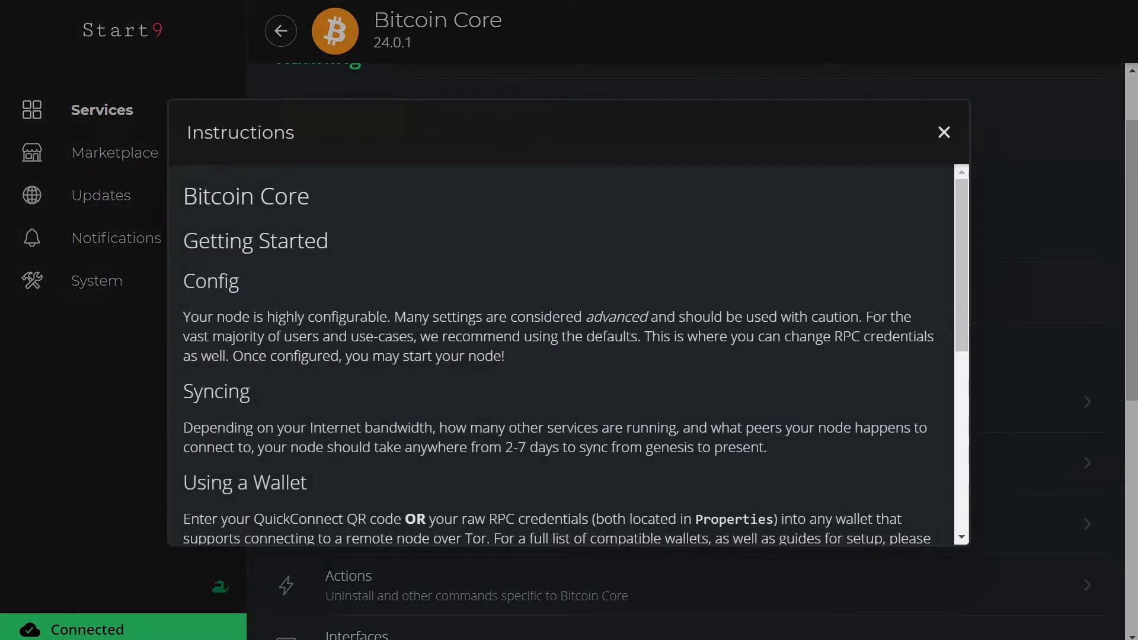
scroll(568, 355, down, 2)
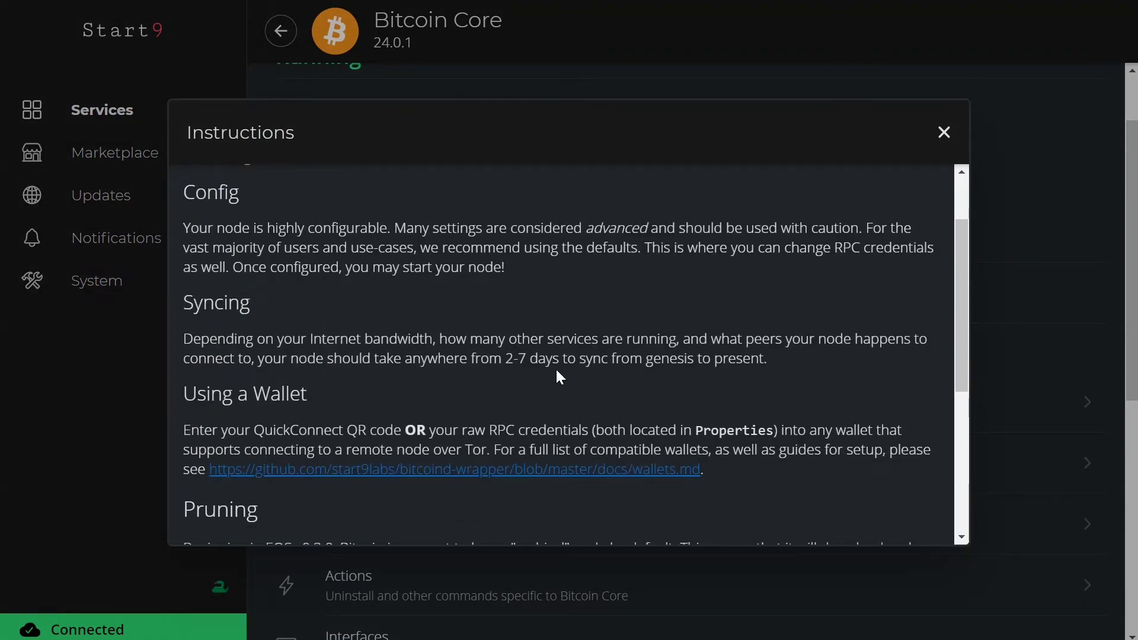
scroll(261, 417, down, 2)
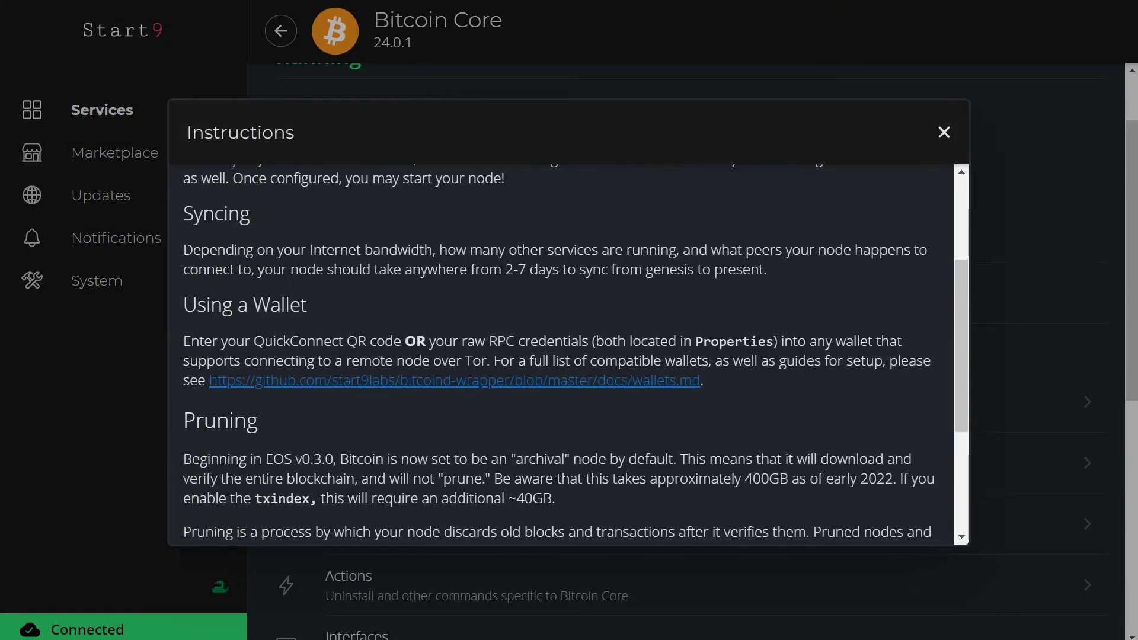
Open the linked wallets.md page on GitHub and review the tested Bitcoin wallet integrations and their setup instructions
click(298, 382)
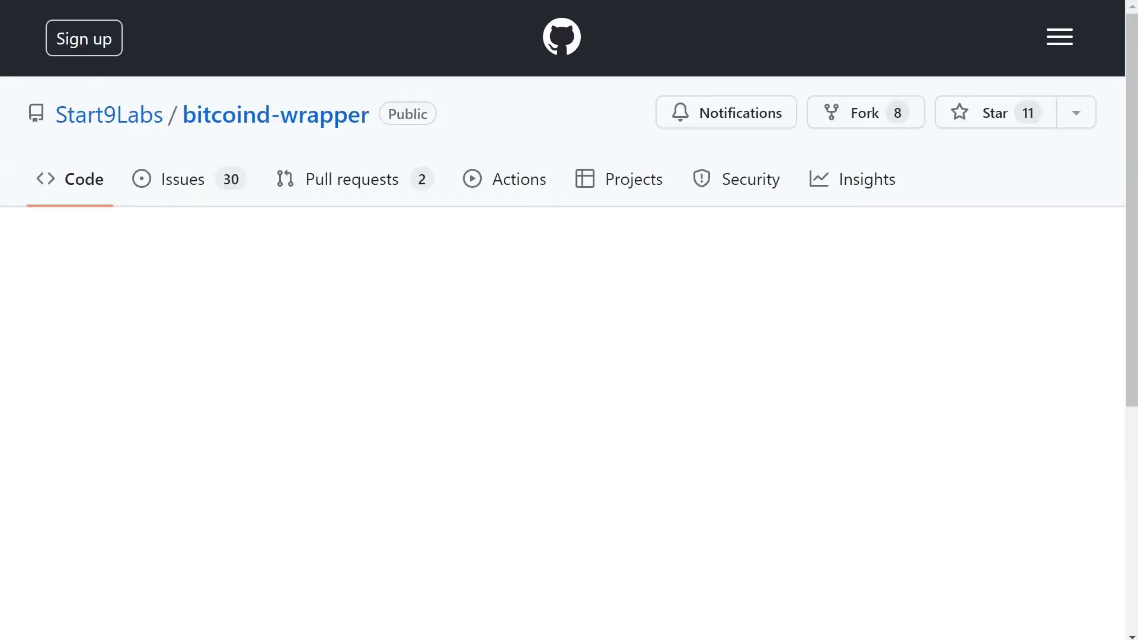
scroll(407, 312, down, 5)
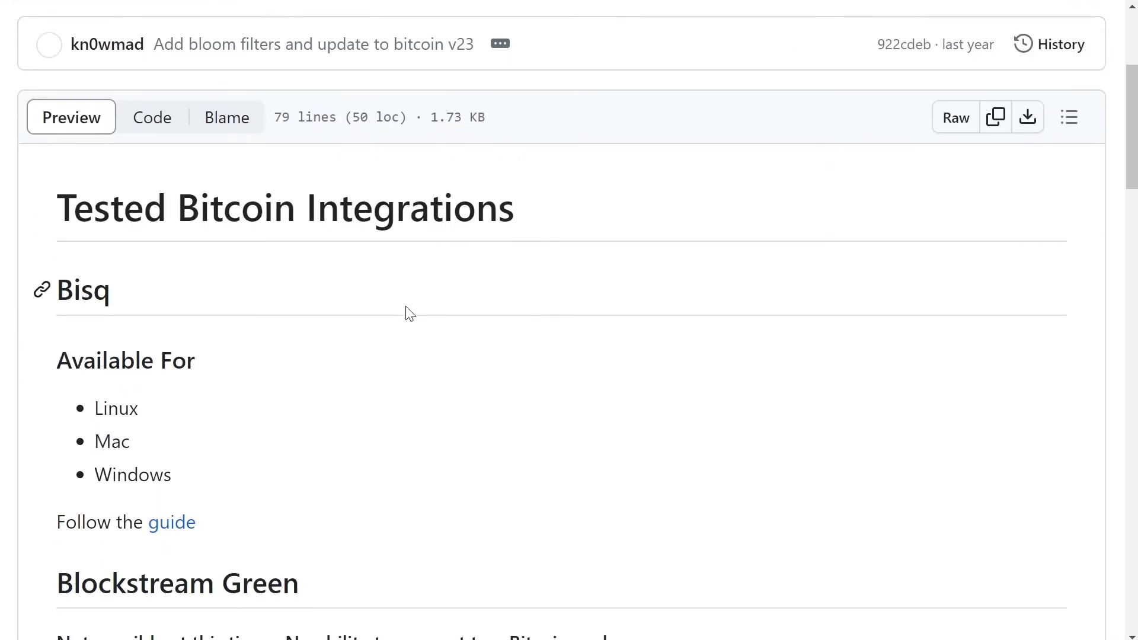
scroll(409, 313, down, 2)
scroll(409, 313, down, 3)
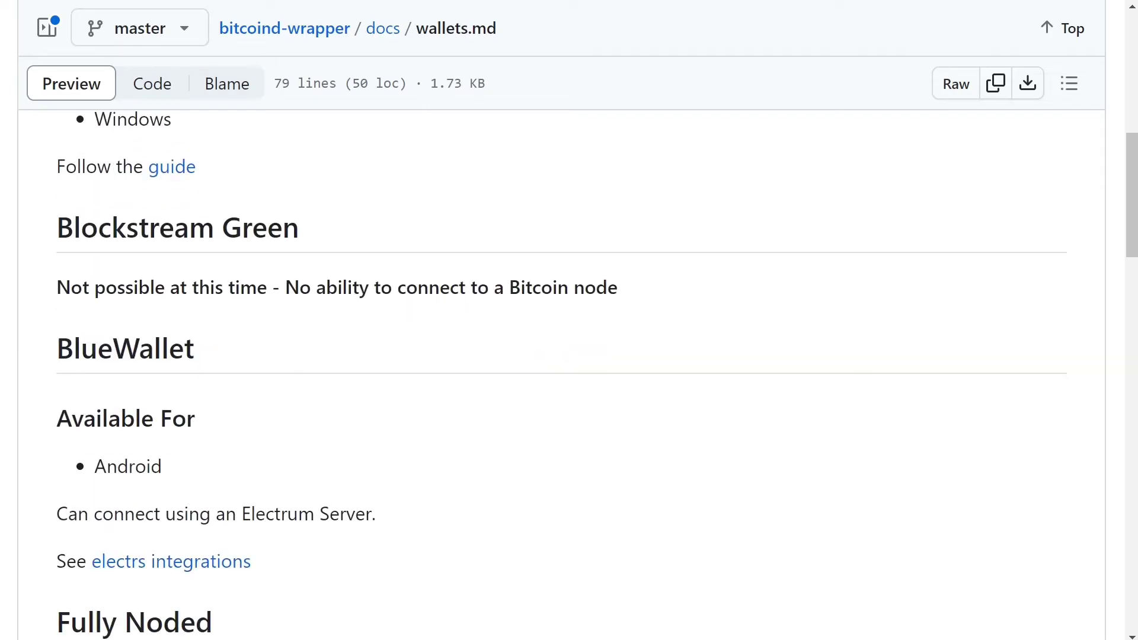
scroll(182, 298, down, 4)
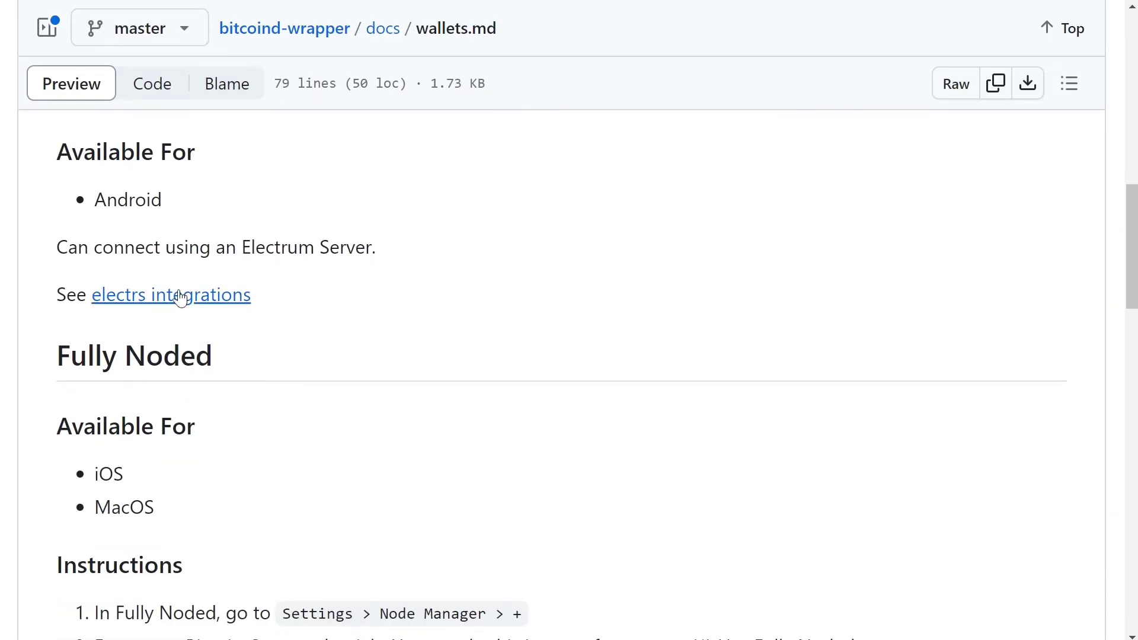
scroll(182, 298, down, 5)
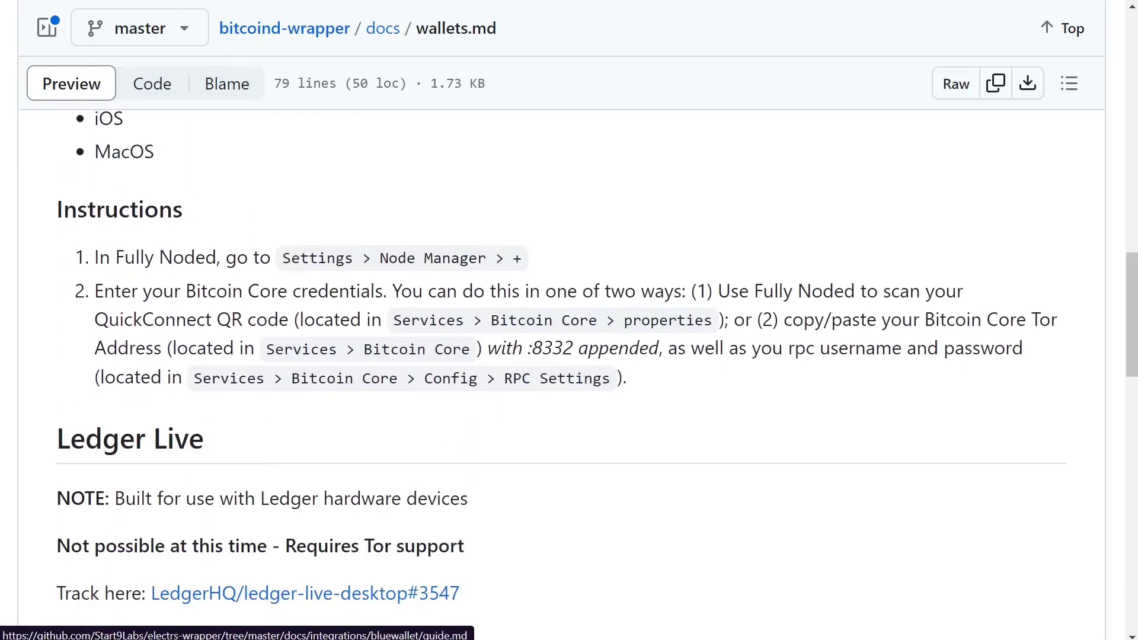
Read the Ledger Live and Samourai sections of the wallets.md page
scroll(569, 373, down, 3)
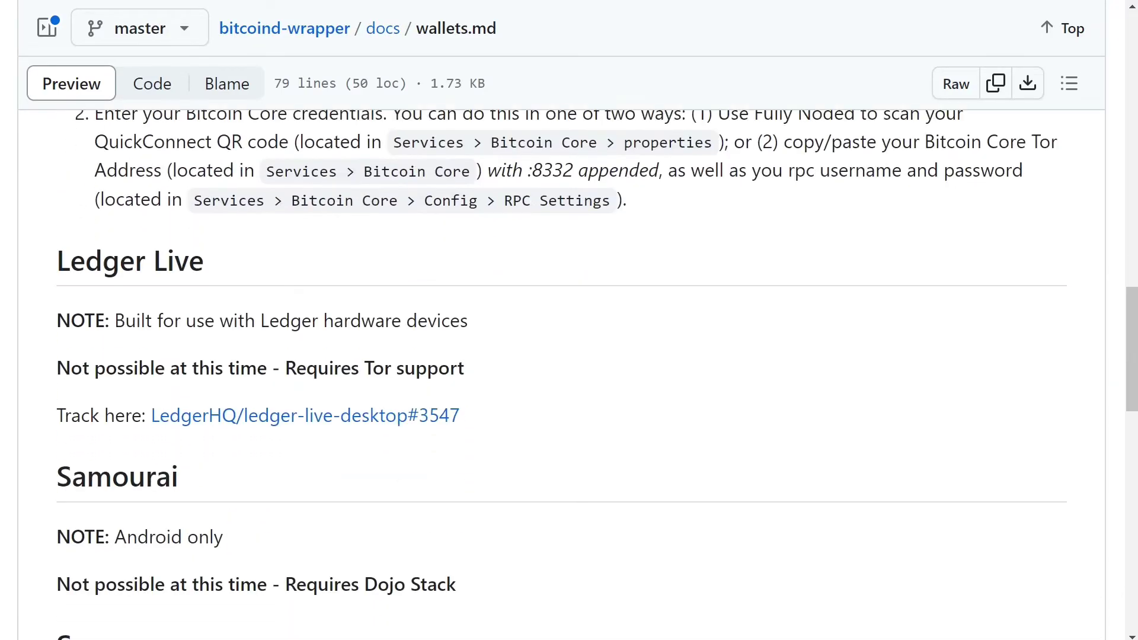
scroll(569, 356, down, 3)
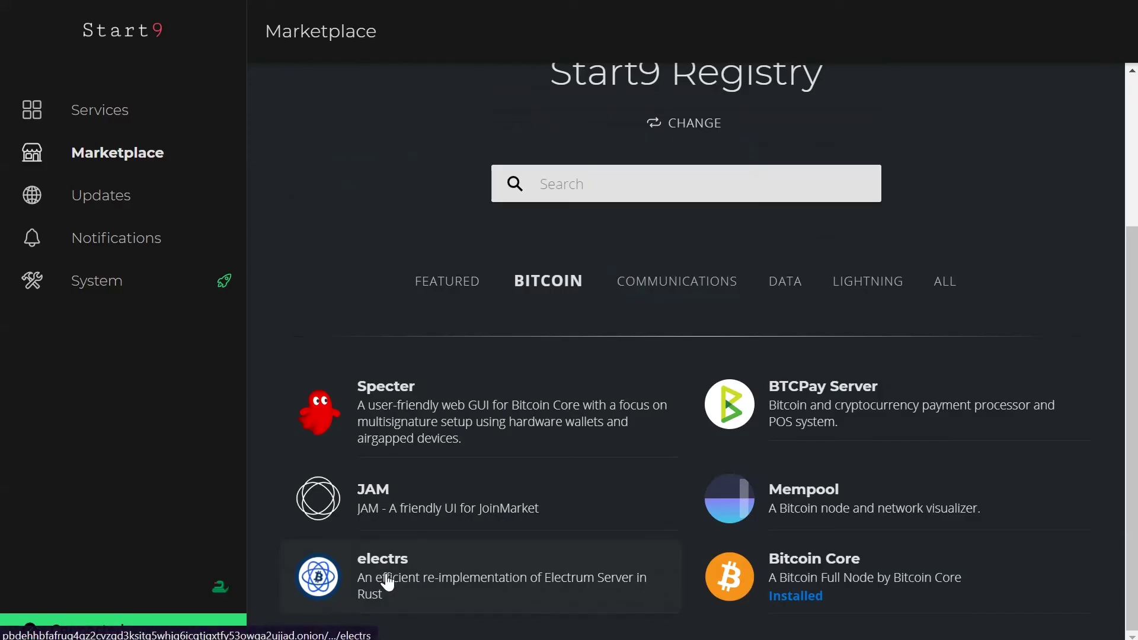
Review the electrs listing in the Start9 marketplace, including its description, dependencies and additional info, and return to the Bitcoin category
click(386, 574)
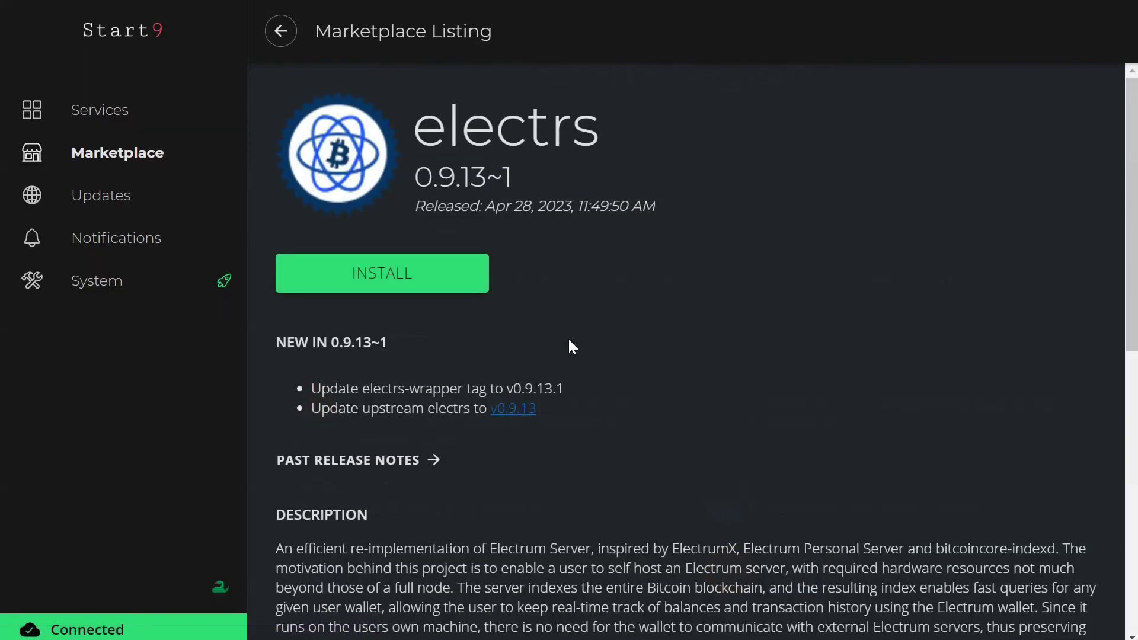
scroll(563, 183, down, 6)
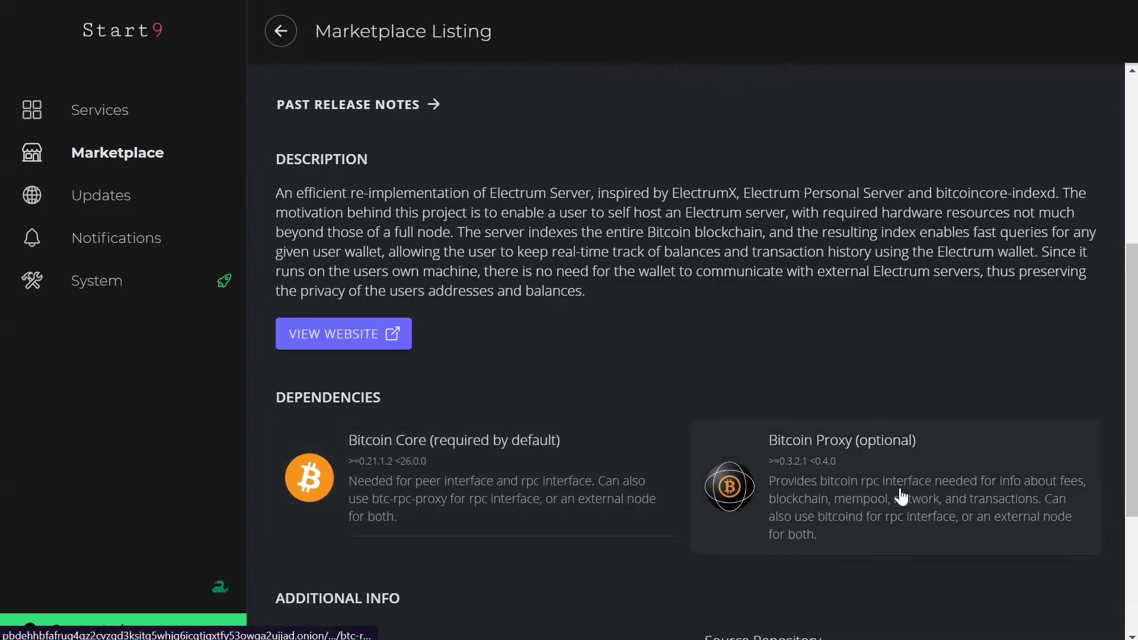
scroll(454, 352, down, 4)
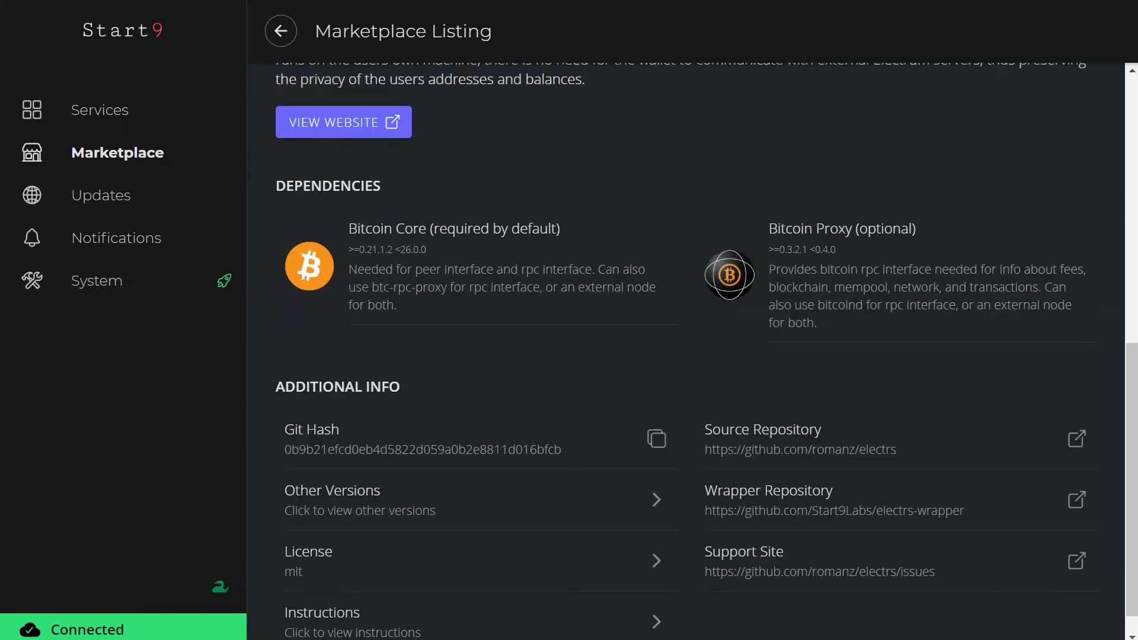
scroll(367, 289, up, 10)
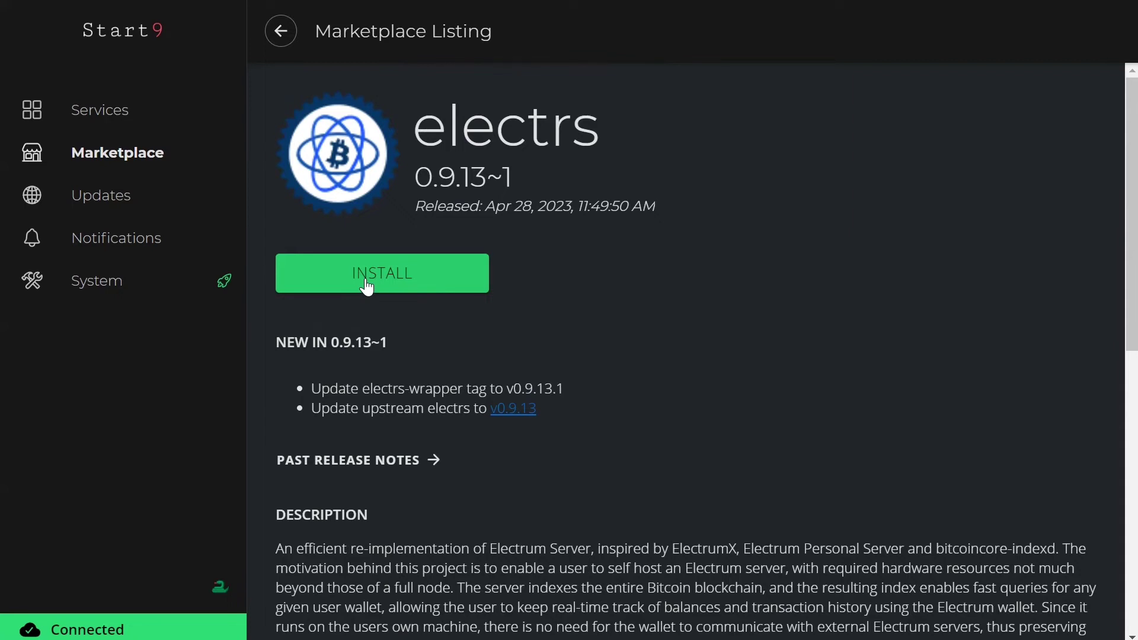
click(280, 31)
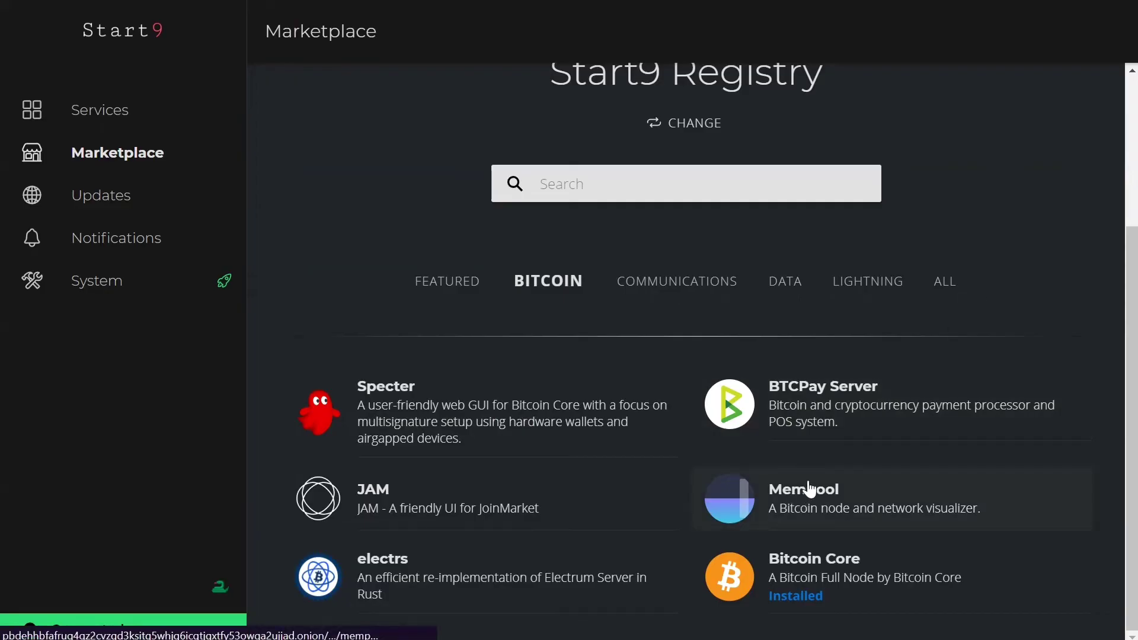
Review the Specter listing's description and dependencies, and return to the marketplace's Bitcoin category
click(531, 397)
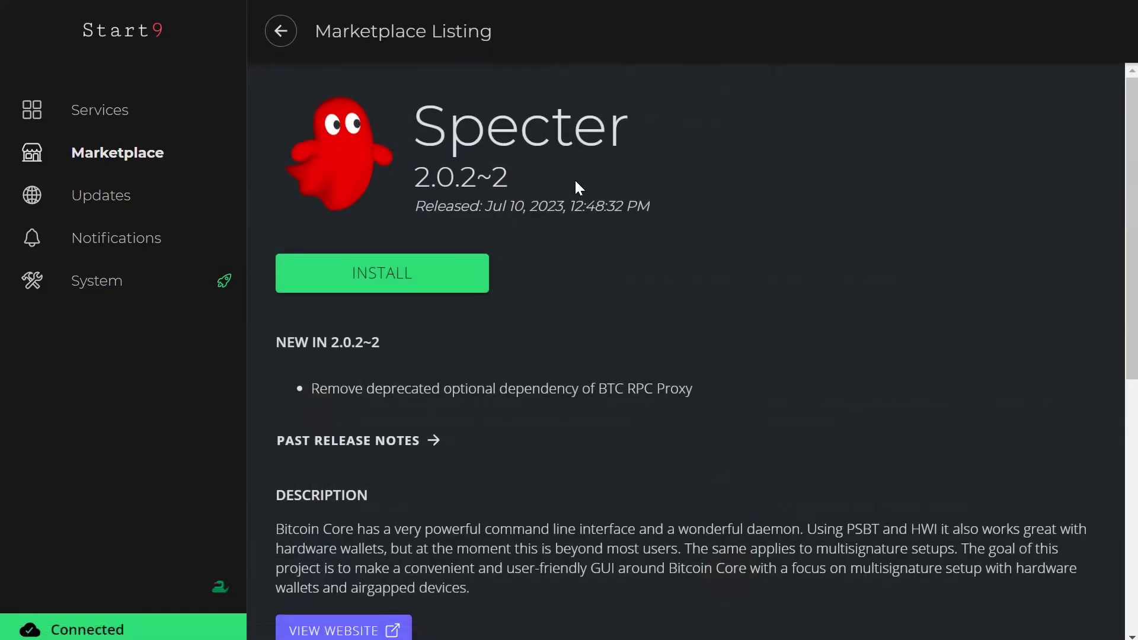
scroll(545, 168, down, 7)
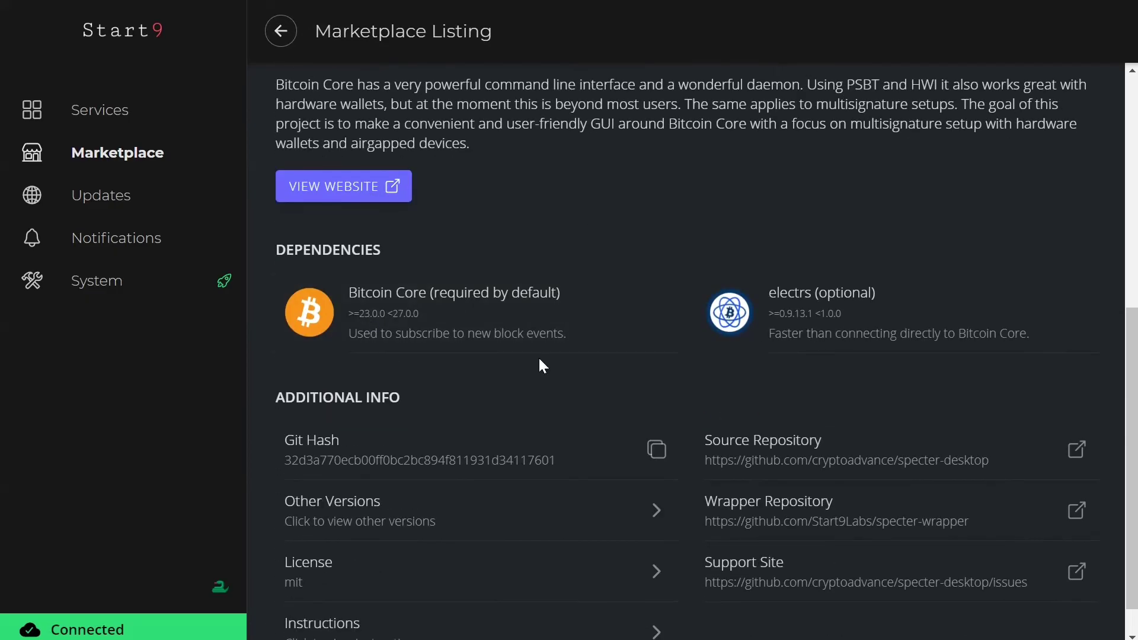
scroll(521, 336, up, 3)
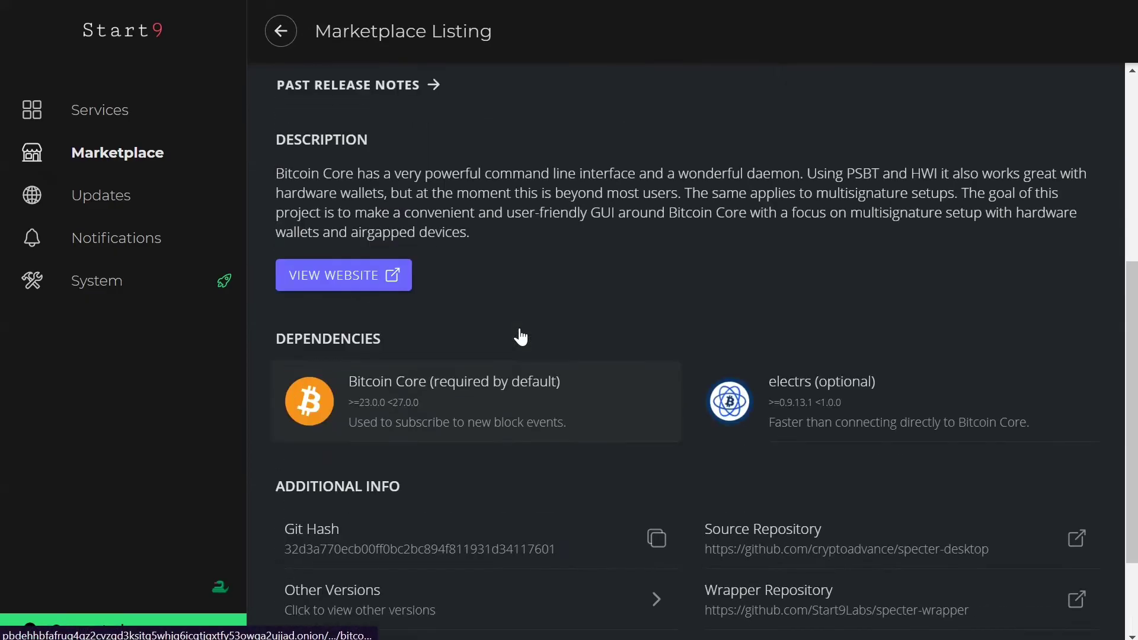
scroll(877, 415, up, 5)
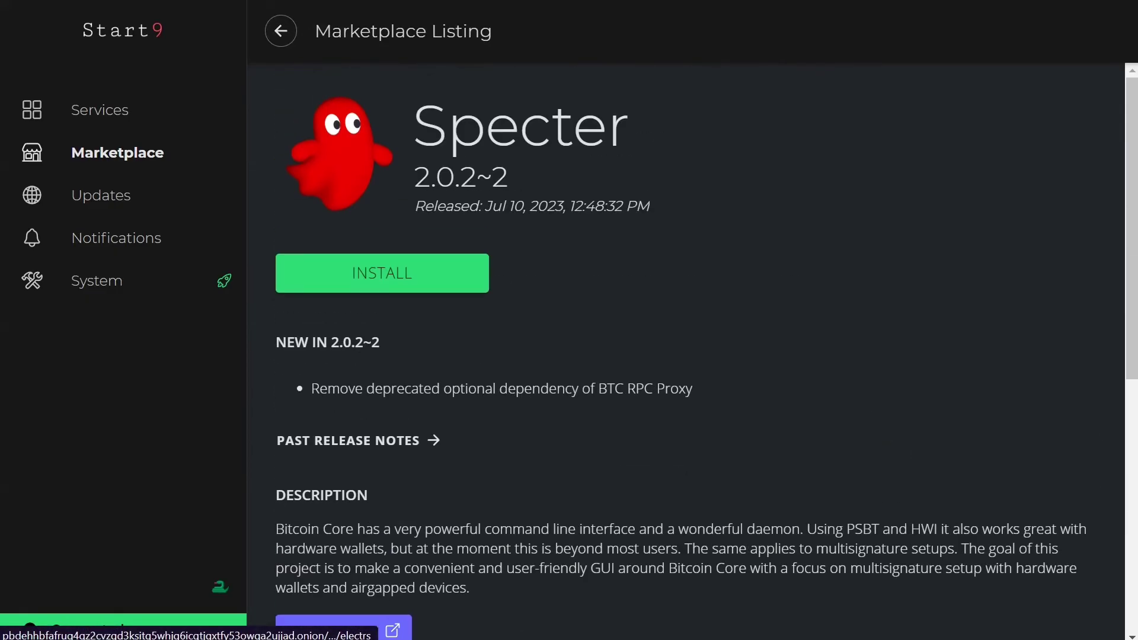
click(280, 30)
Review the Mempool listing's description and dependencies, and go back to the marketplace overview
click(812, 507)
scroll(585, 279, down, 8)
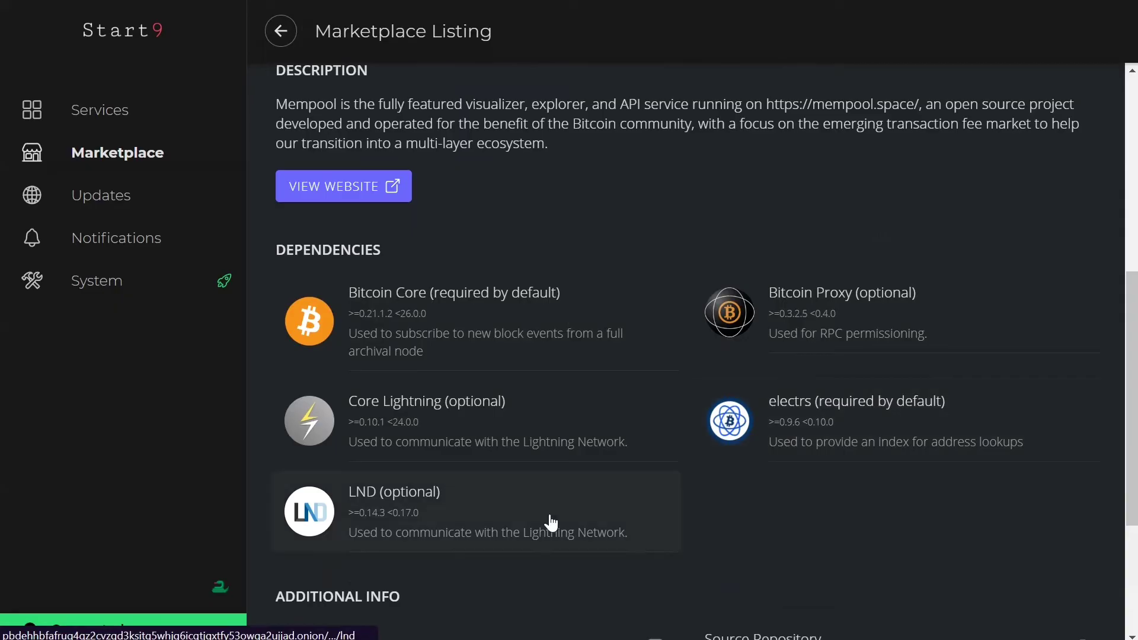
scroll(860, 432, up, 8)
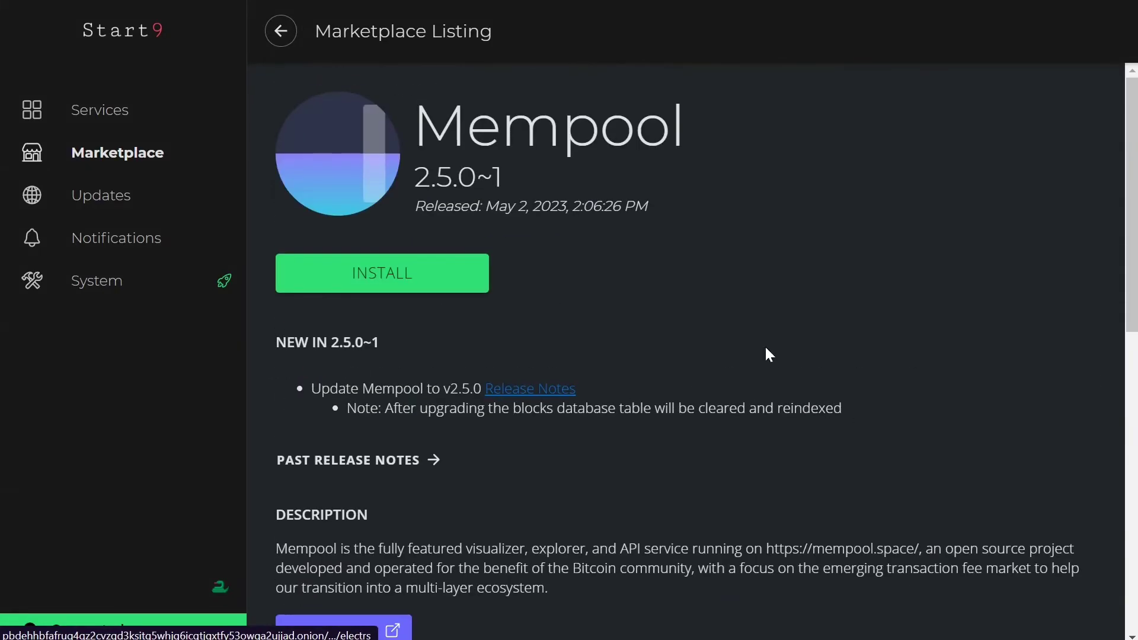
click(280, 31)
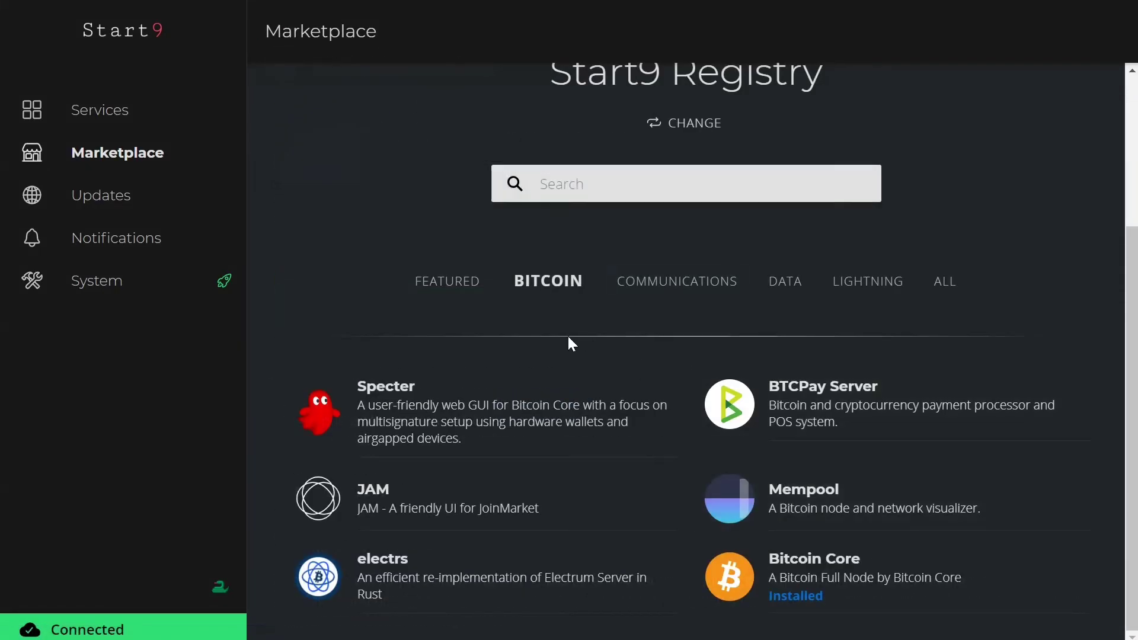
Compare the services offered in the marketplace's Lightning and All categories, finishing on Lightning
click(866, 282)
click(946, 283)
scroll(916, 267, down, 1)
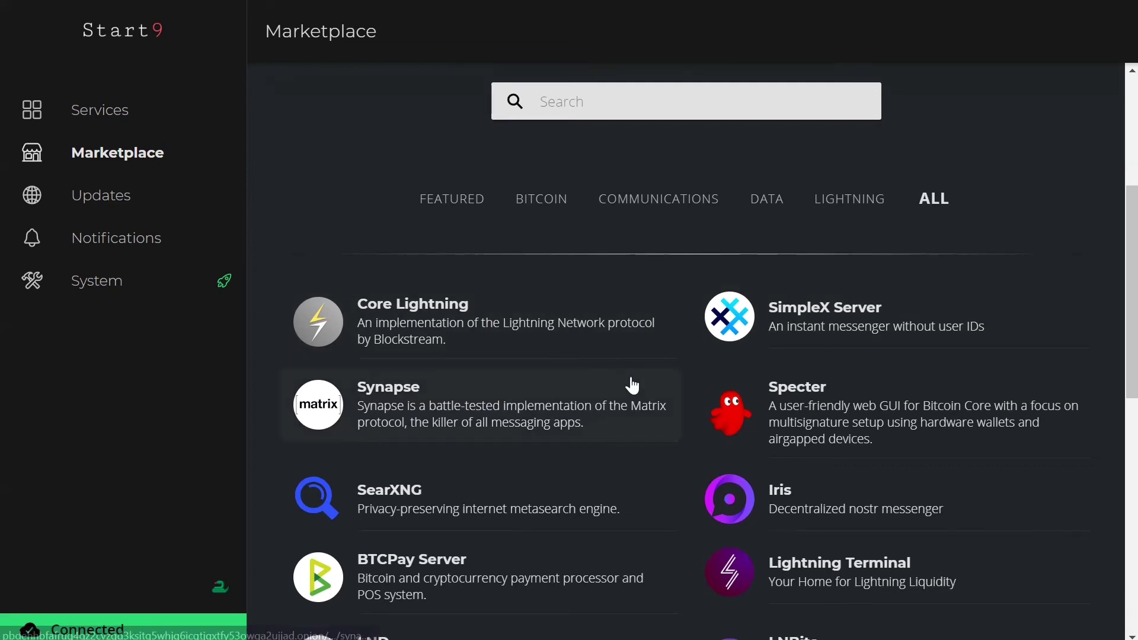
click(810, 206)
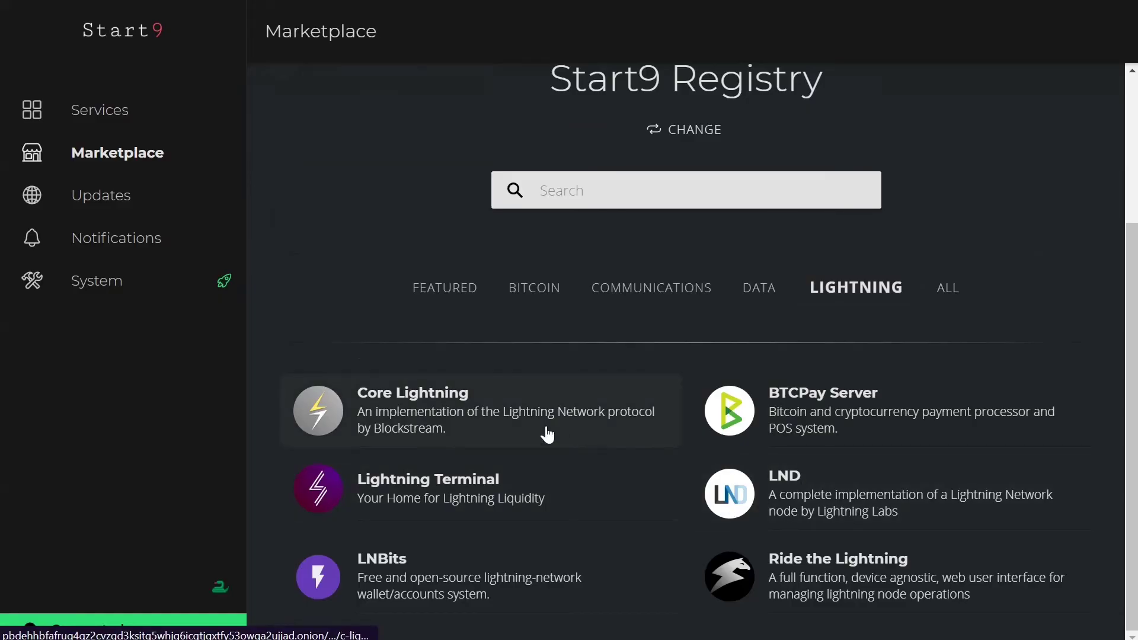
Show all marketplace services and look through the complete list, from Core Lightning to File Browser
click(947, 287)
scroll(864, 386, down, 7)
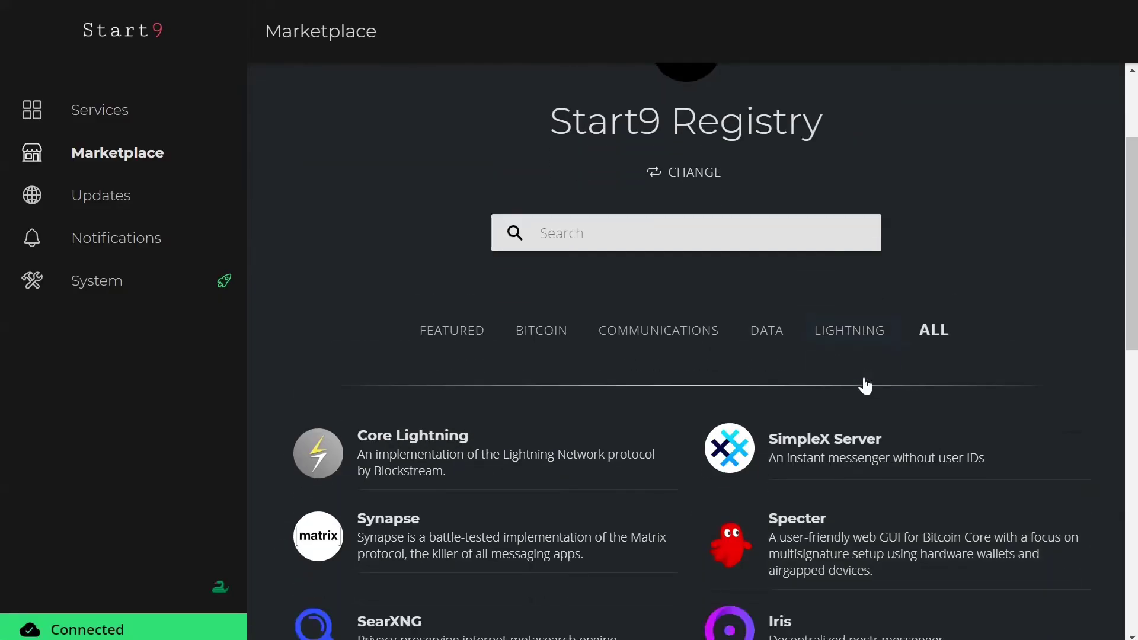
scroll(686, 337, up, 5)
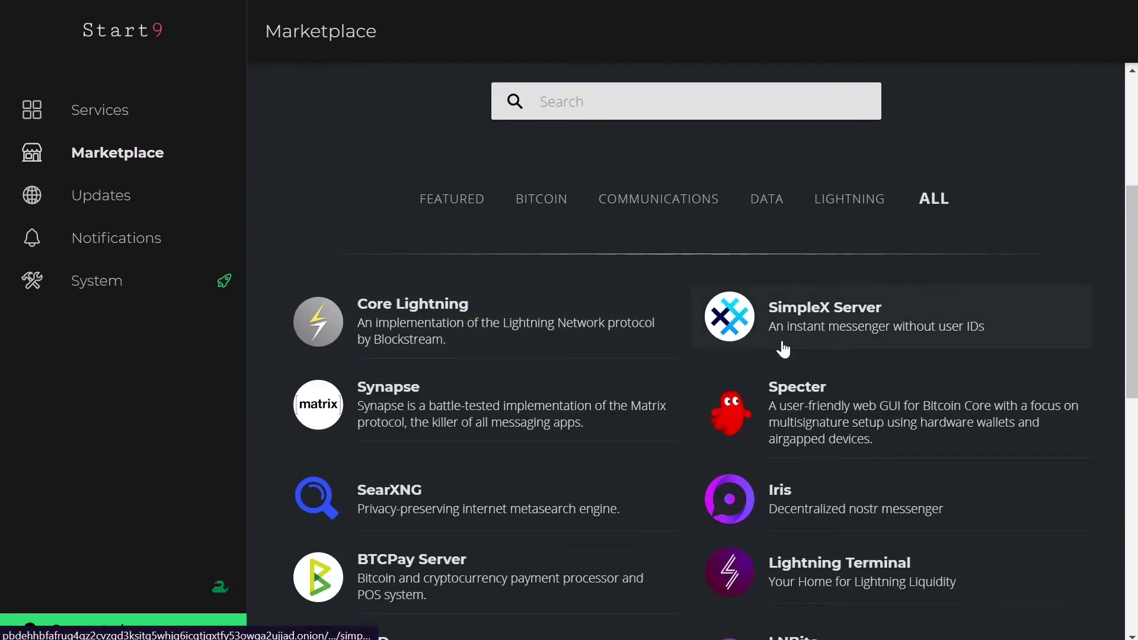
scroll(782, 352, down, 2)
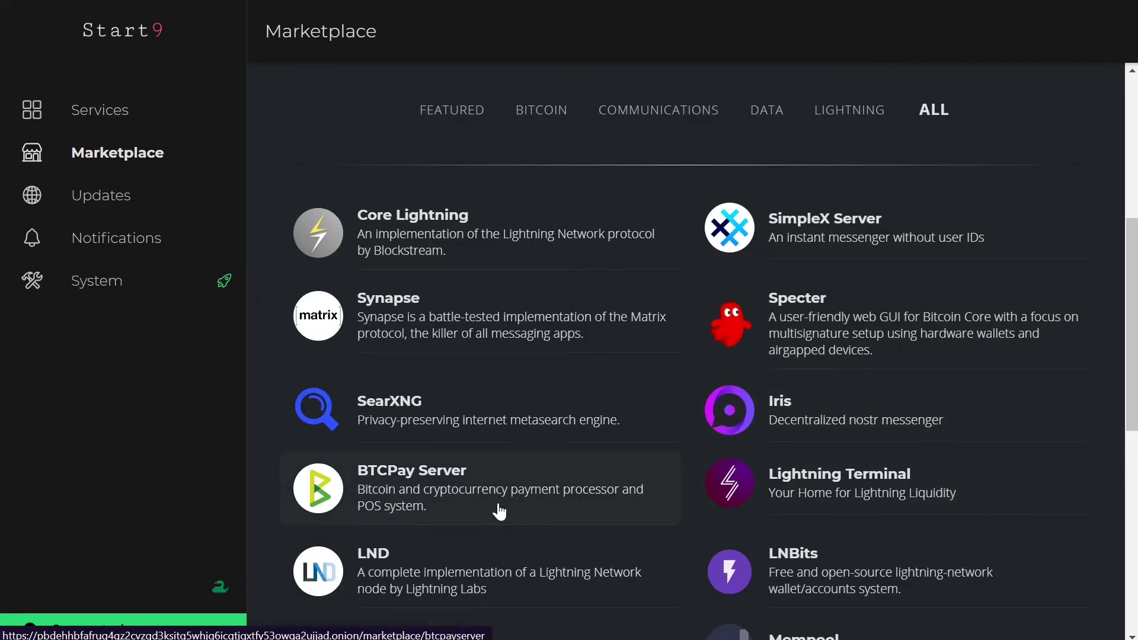
scroll(499, 511, down, 5)
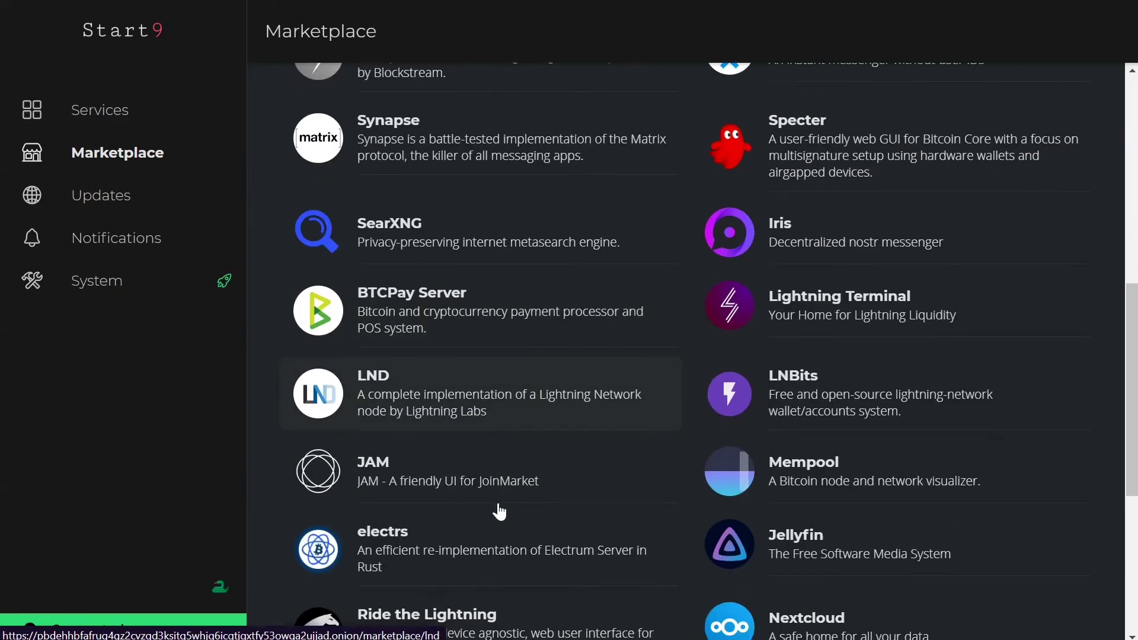
scroll(499, 511, down, 2)
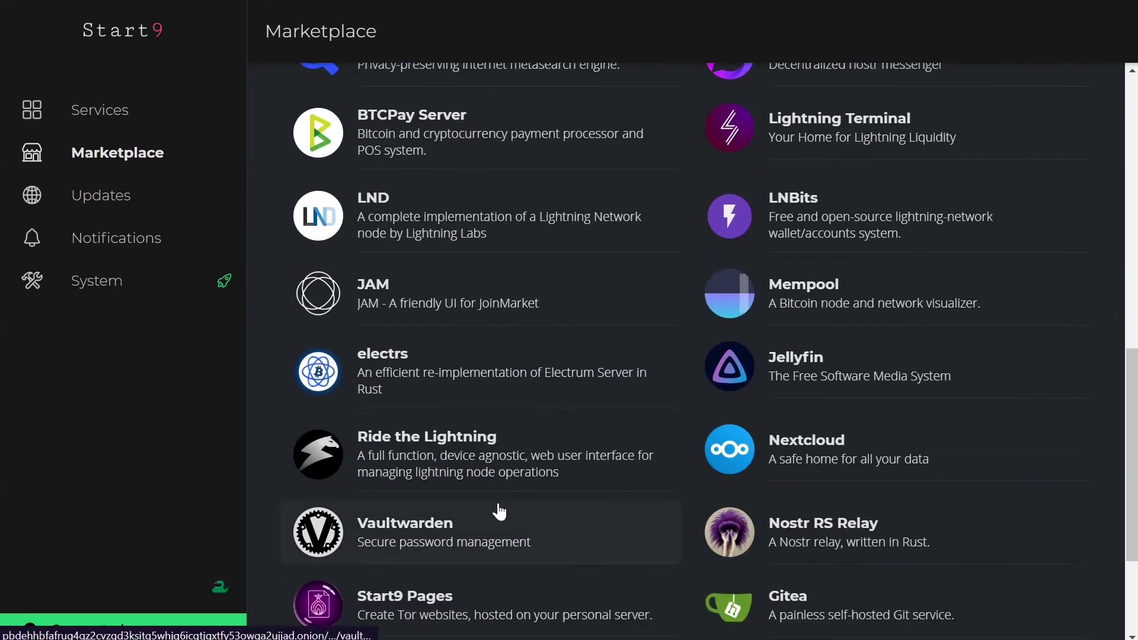
scroll(543, 482, down, 3)
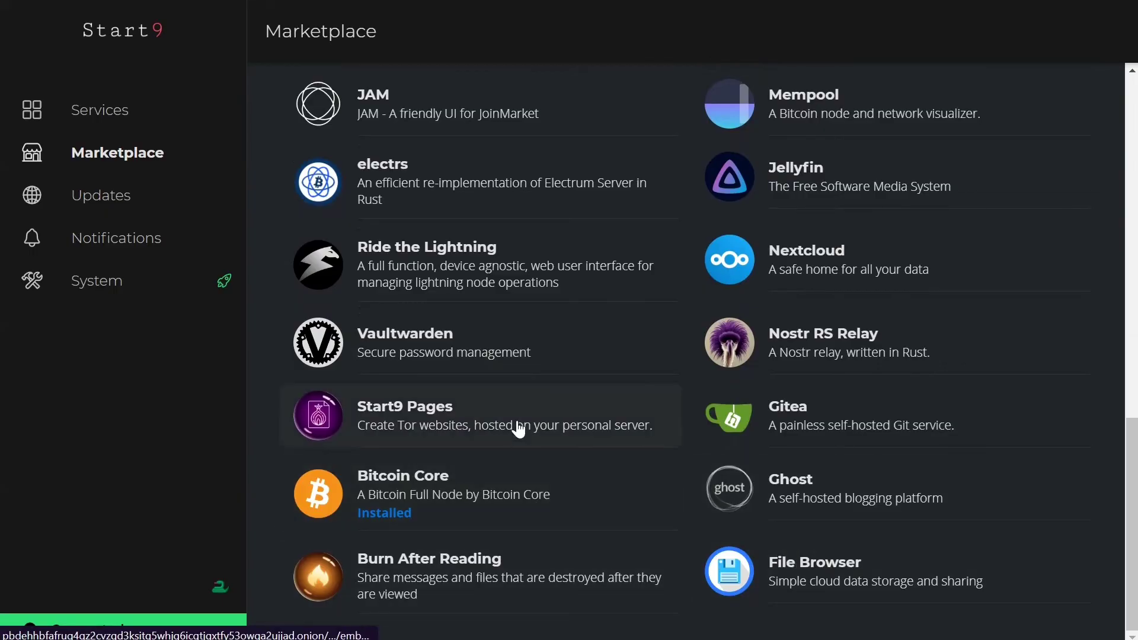
scroll(518, 427, up, 3)
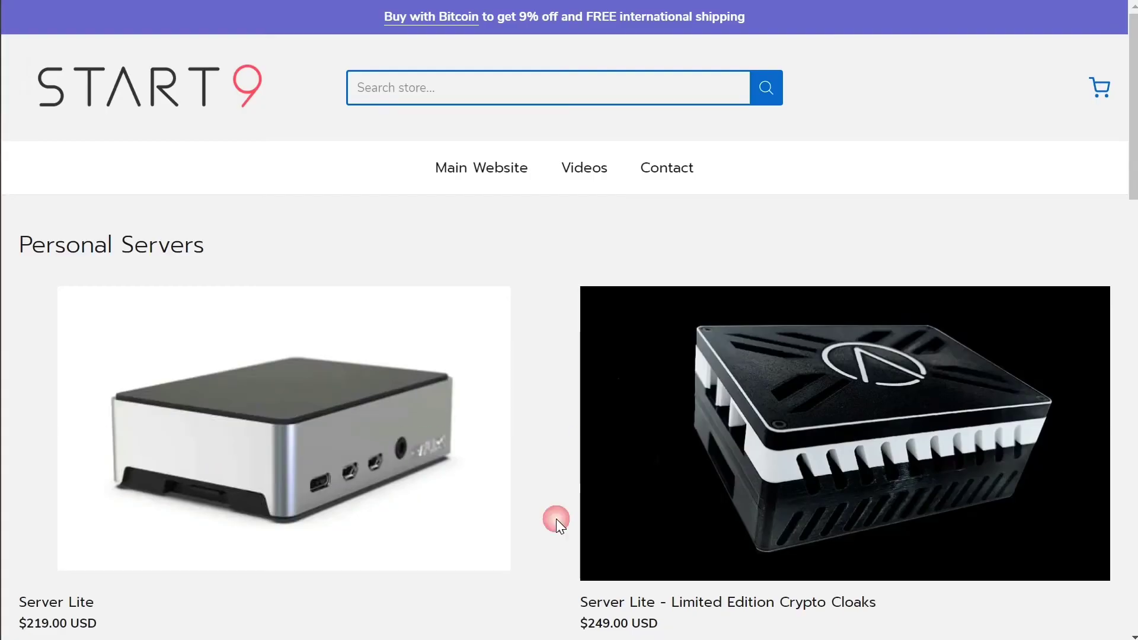
In the Start9 online store, open the Server Lite product, add one 128GB unit to the cart and view the cart
scroll(115, 199, down, 5)
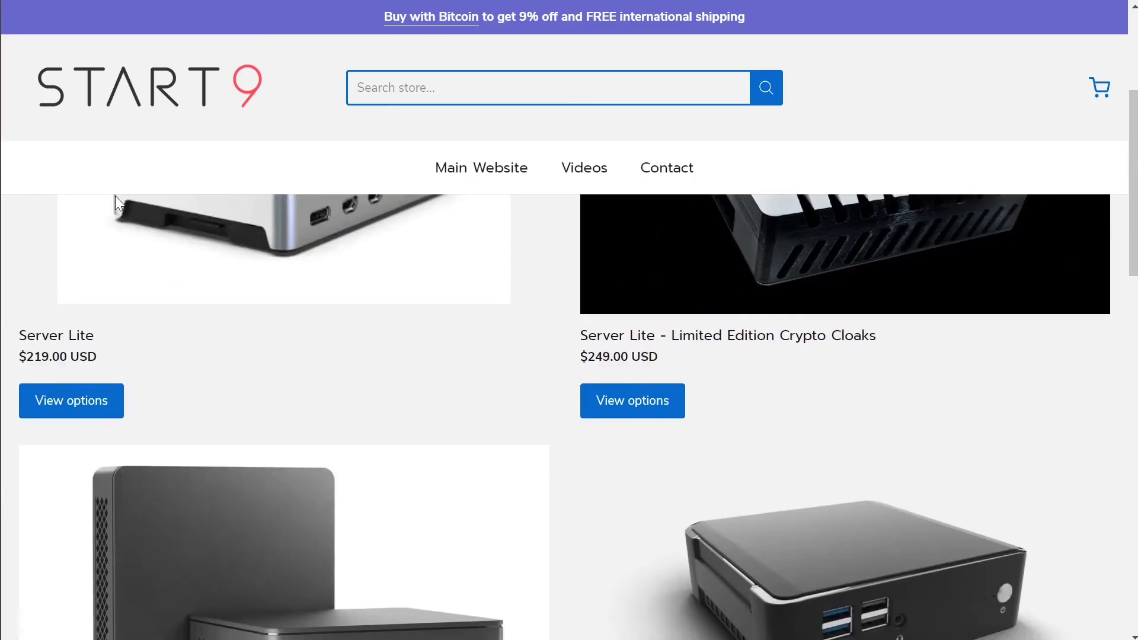
click(58, 388)
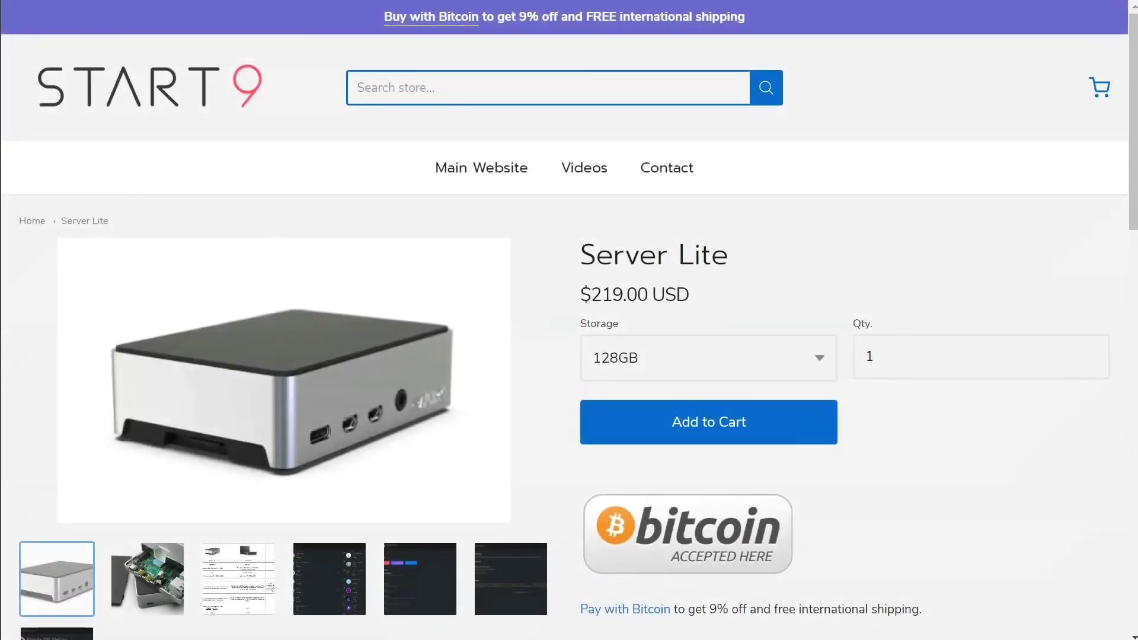
scroll(155, 409, down, 2)
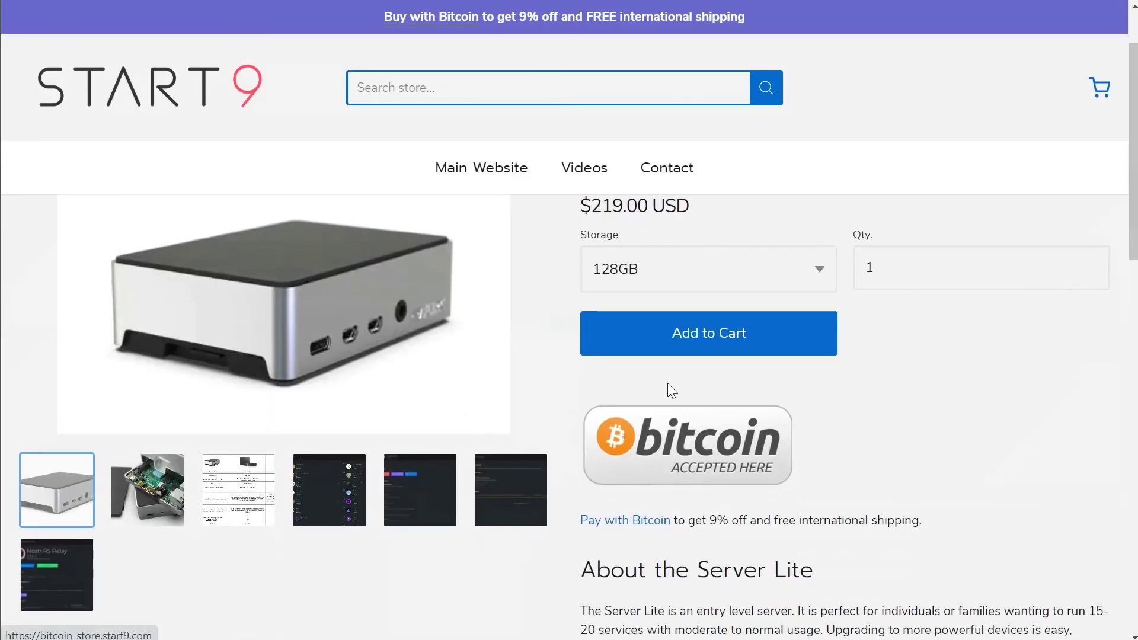
click(696, 349)
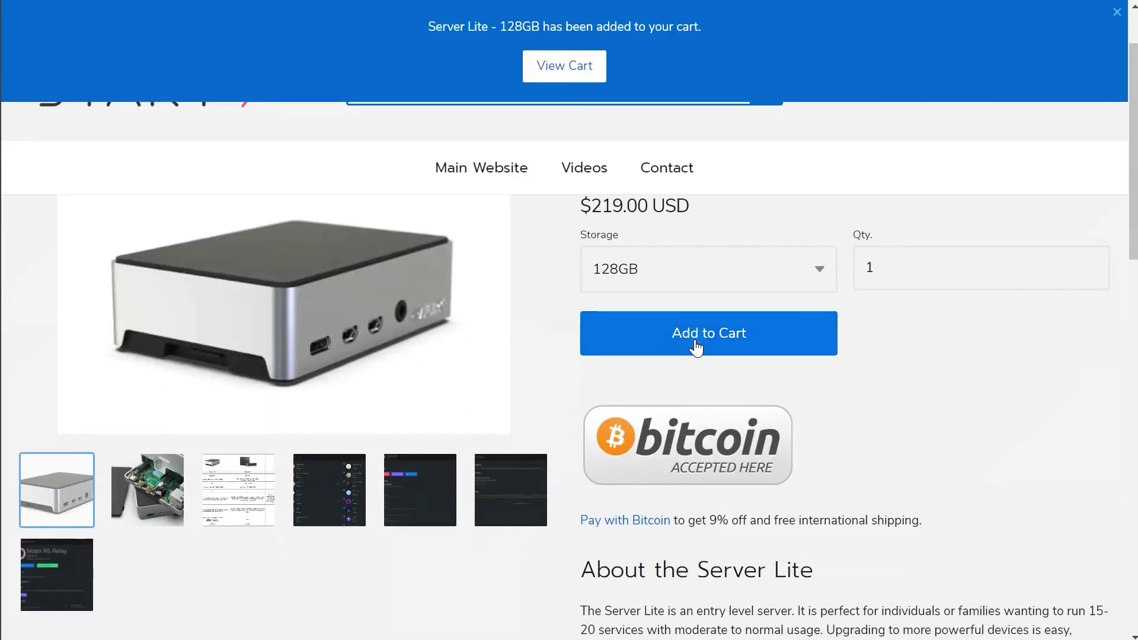
click(542, 83)
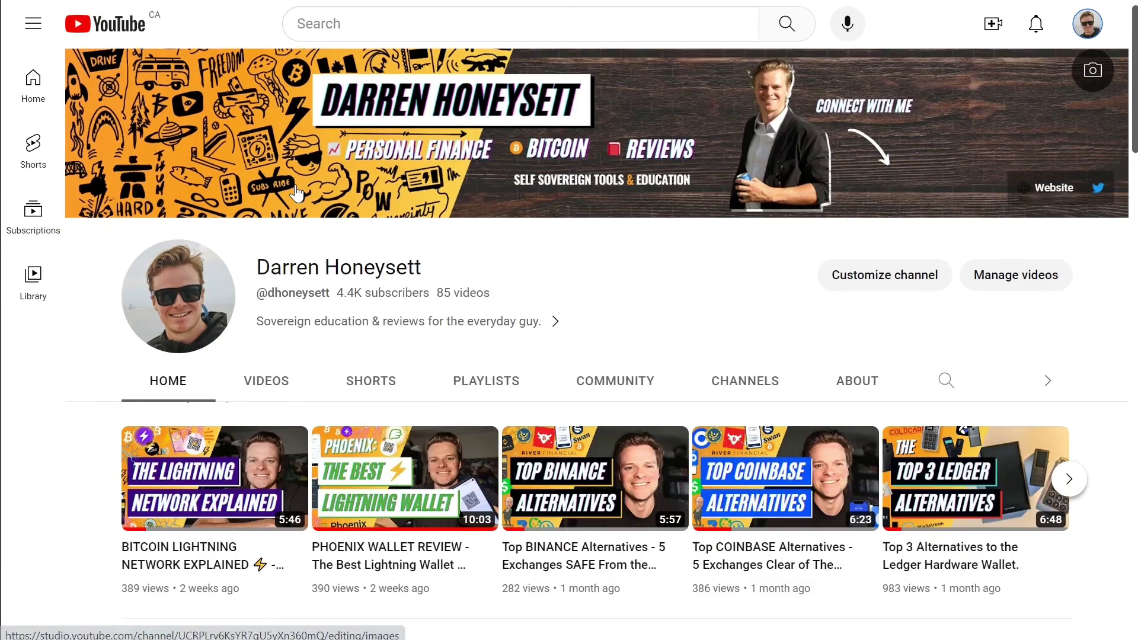
Browse the video sections on the creator's YouTube channel home page and return to the start of the page
scroll(296, 194, down, 7)
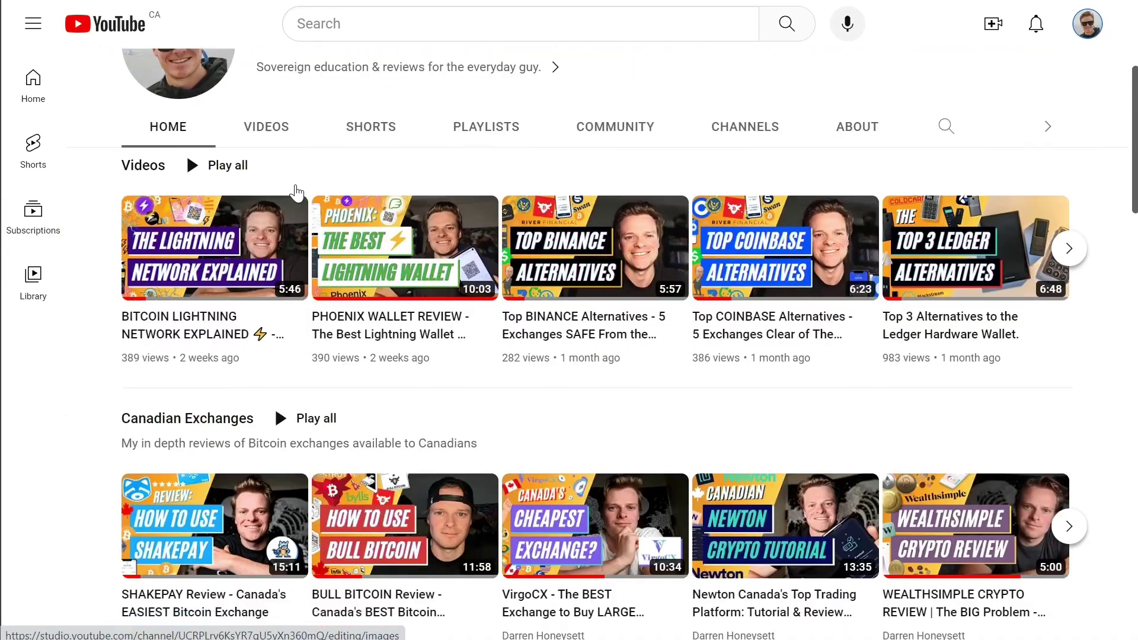
scroll(296, 193, down, 7)
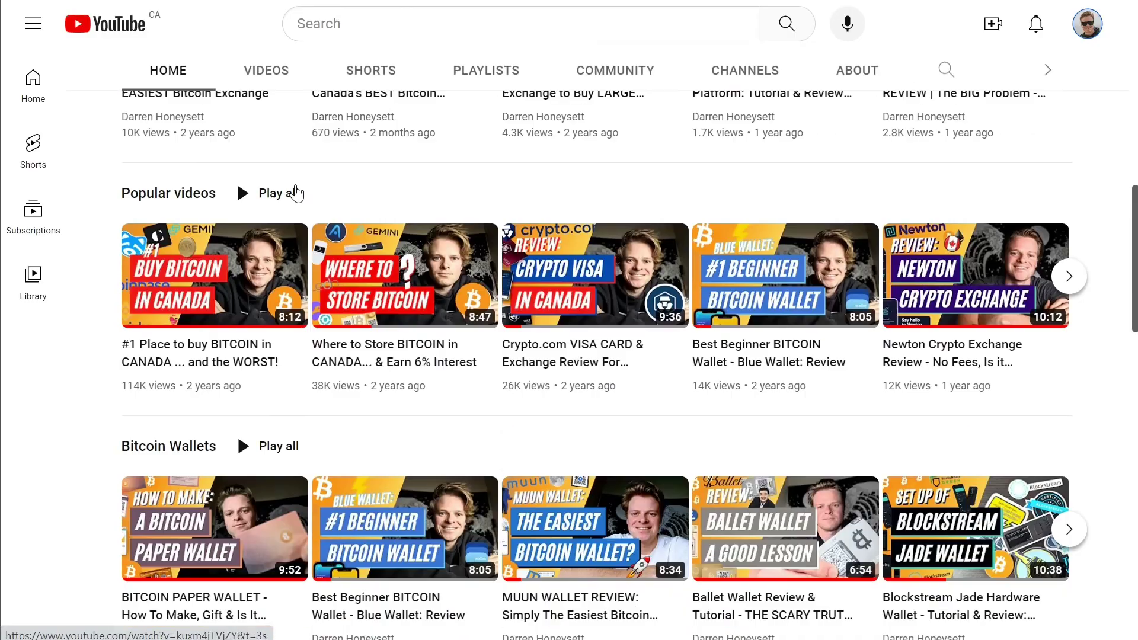
scroll(296, 193, down, 9)
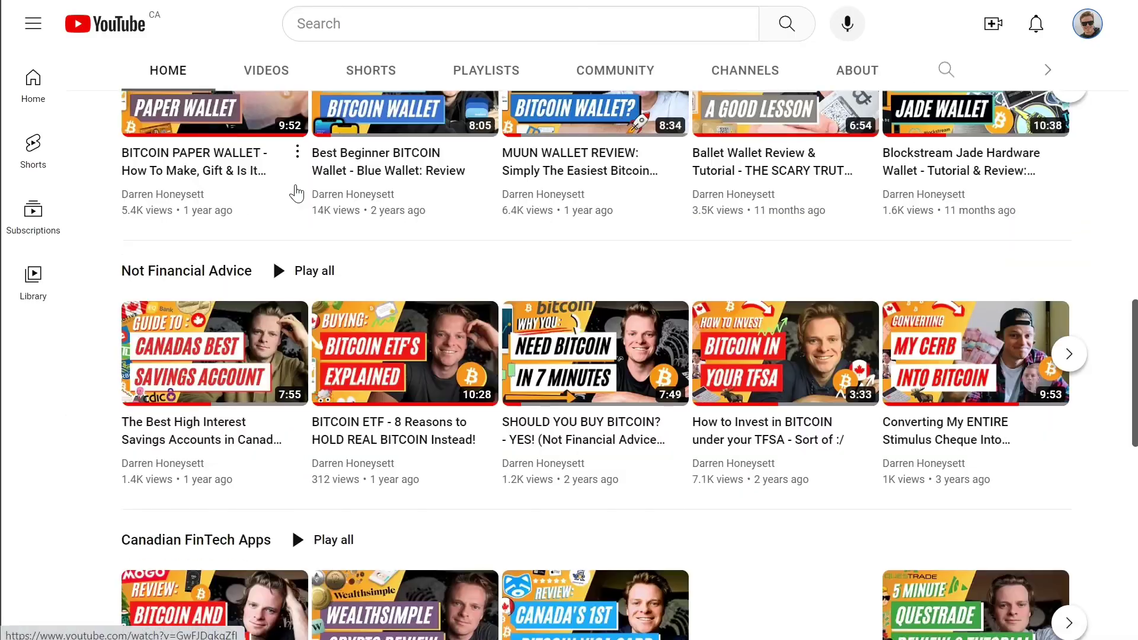
scroll(297, 192, down, 5)
scroll(297, 193, up, 10)
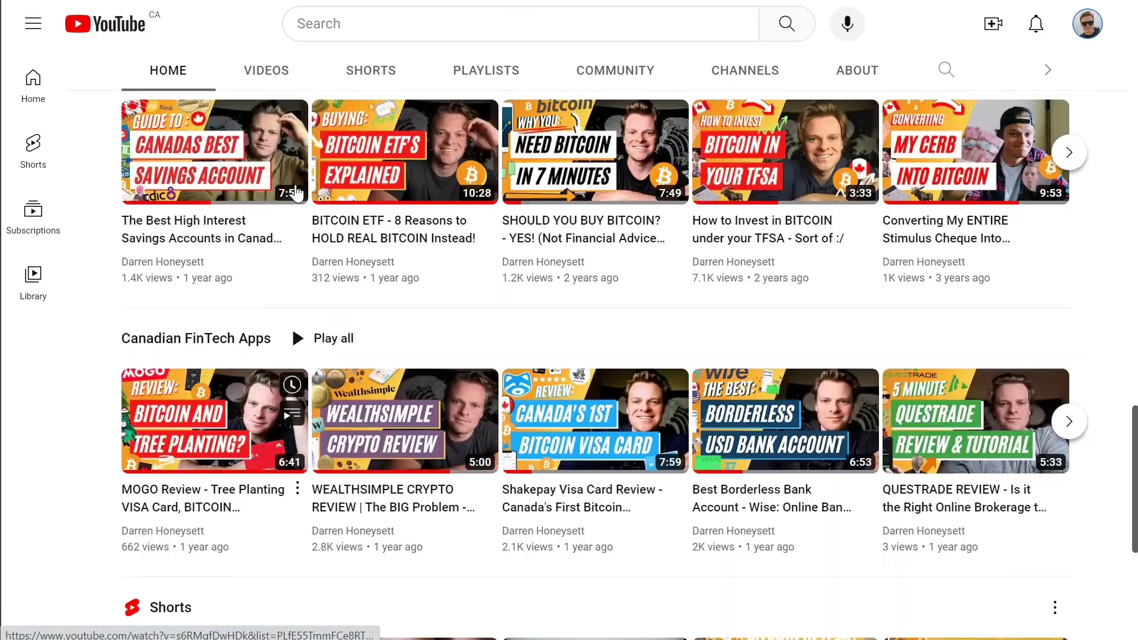
scroll(296, 194, up, 15)
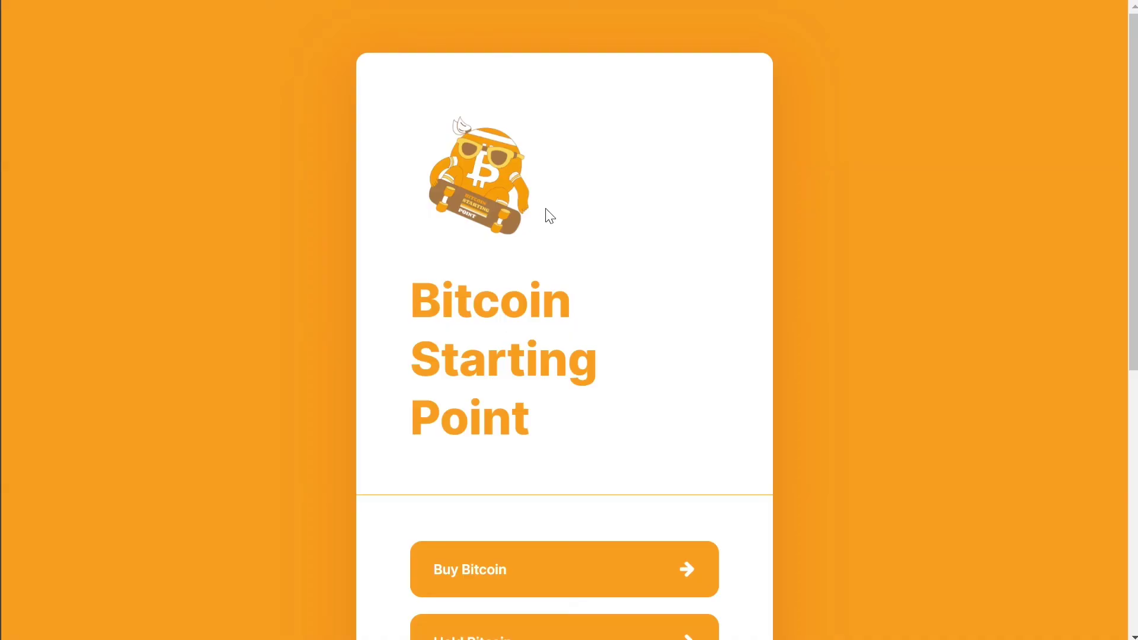
Look over the Bitcoin Starting Point website's links for buying, holding, using and learning Bitcoin
scroll(550, 216, down, 5)
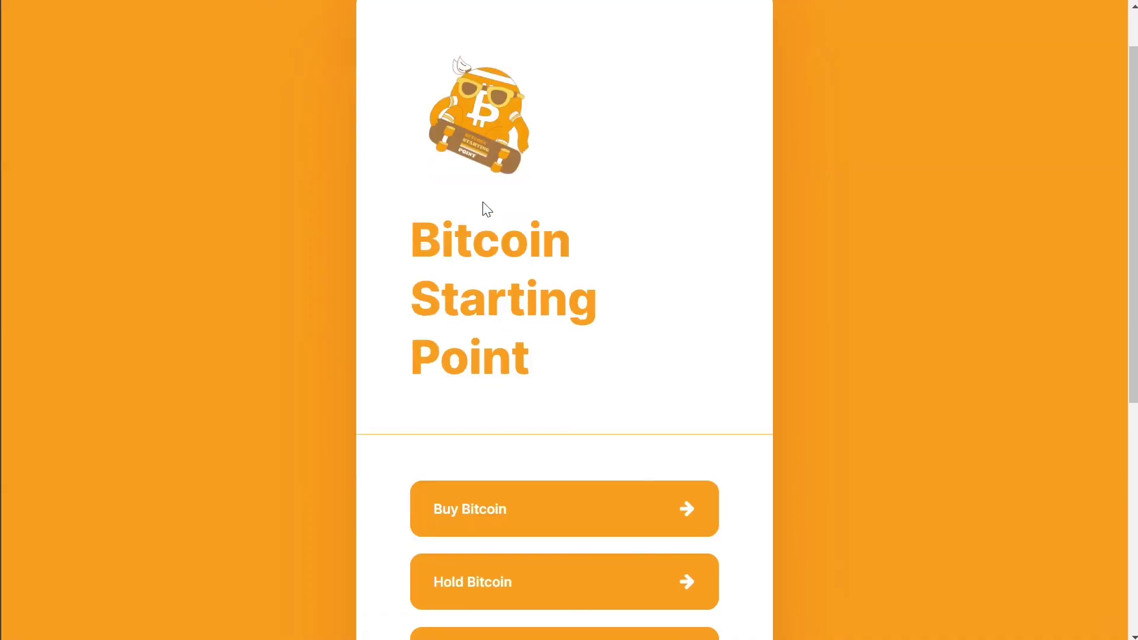
scroll(489, 400, down, 4)
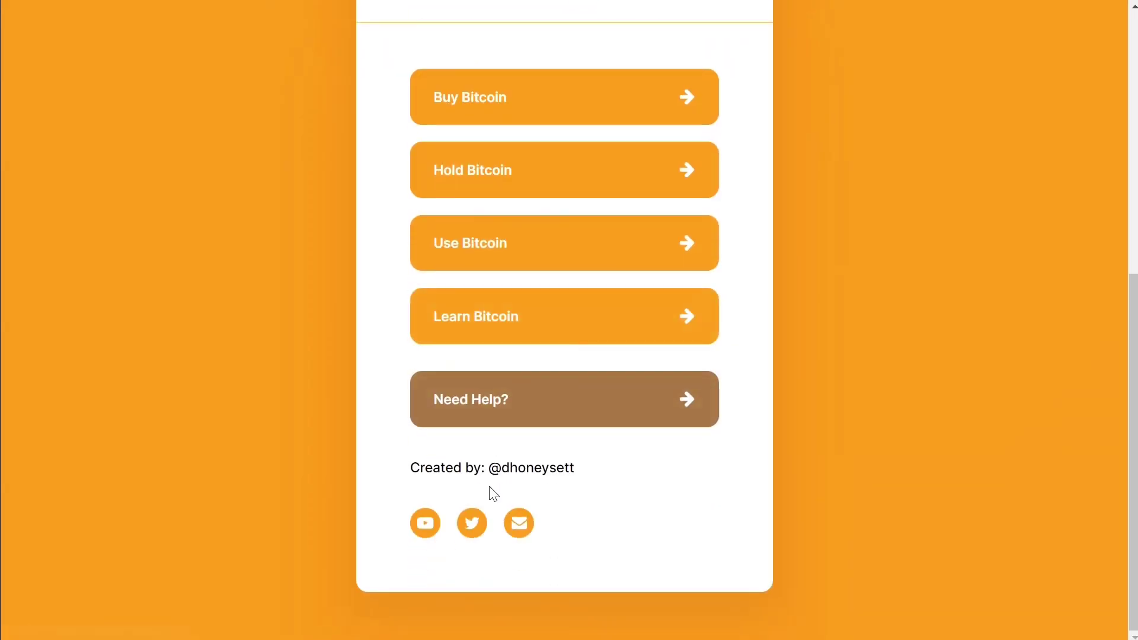
scroll(492, 493, up, 9)
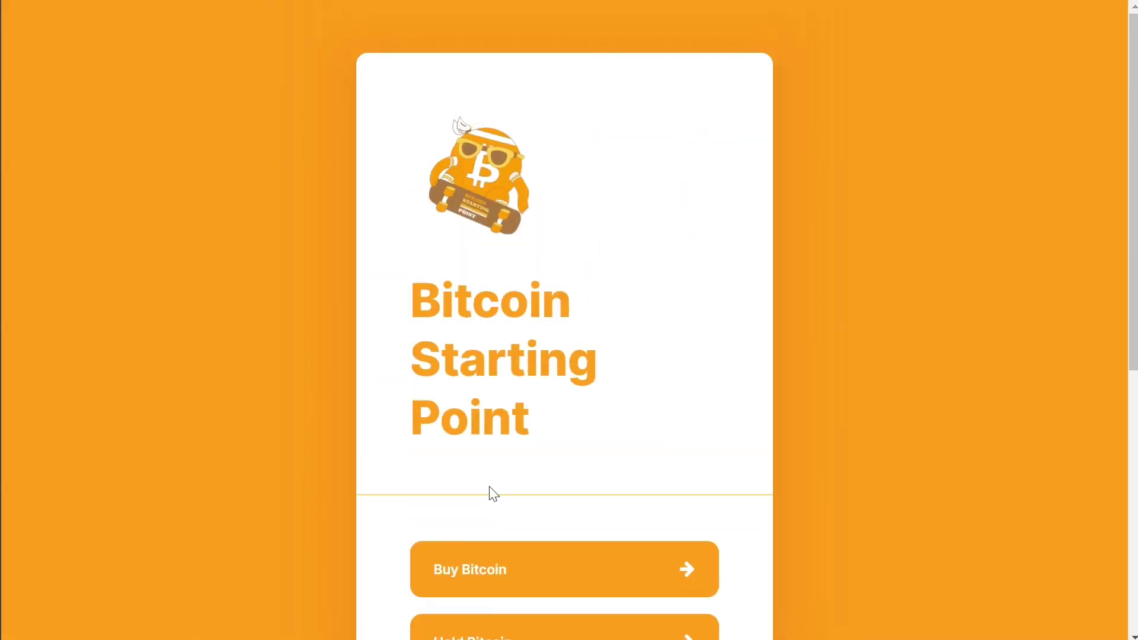